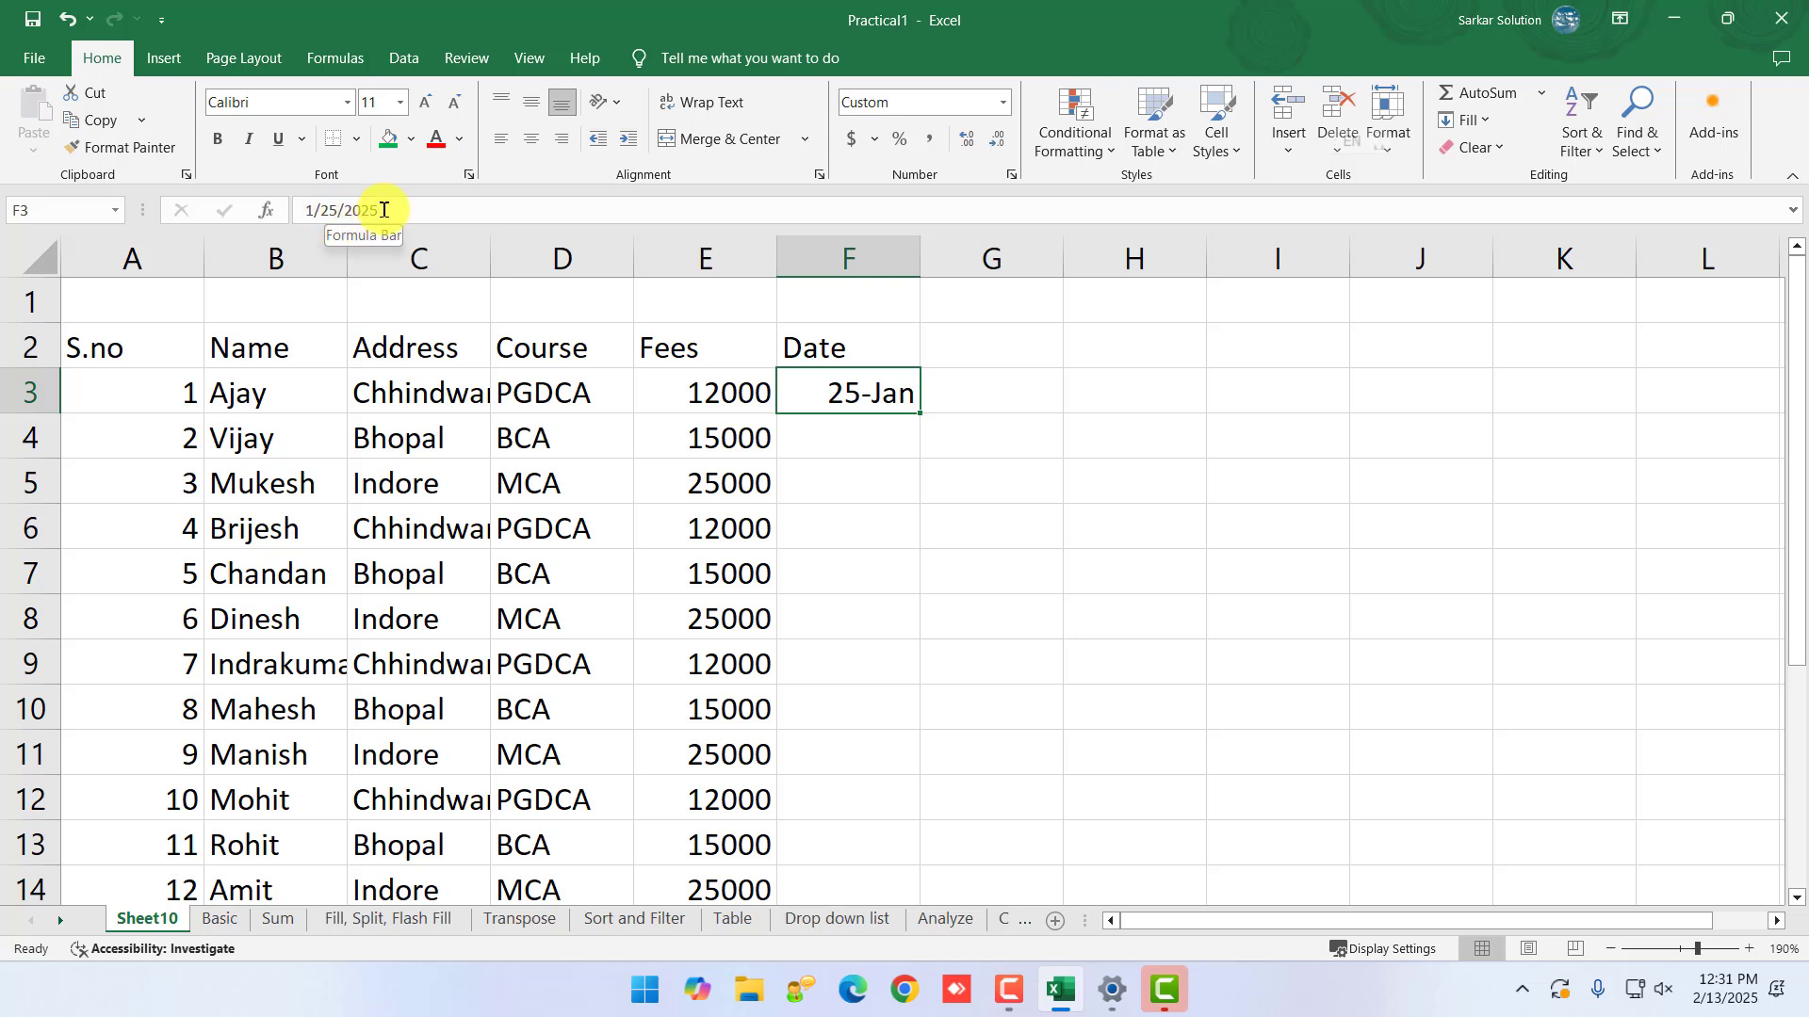
- Extend the 25-Jan date in F3 down to F14 as a daily series, redoing the fill once
left_click(853, 438)
left_click(854, 393)
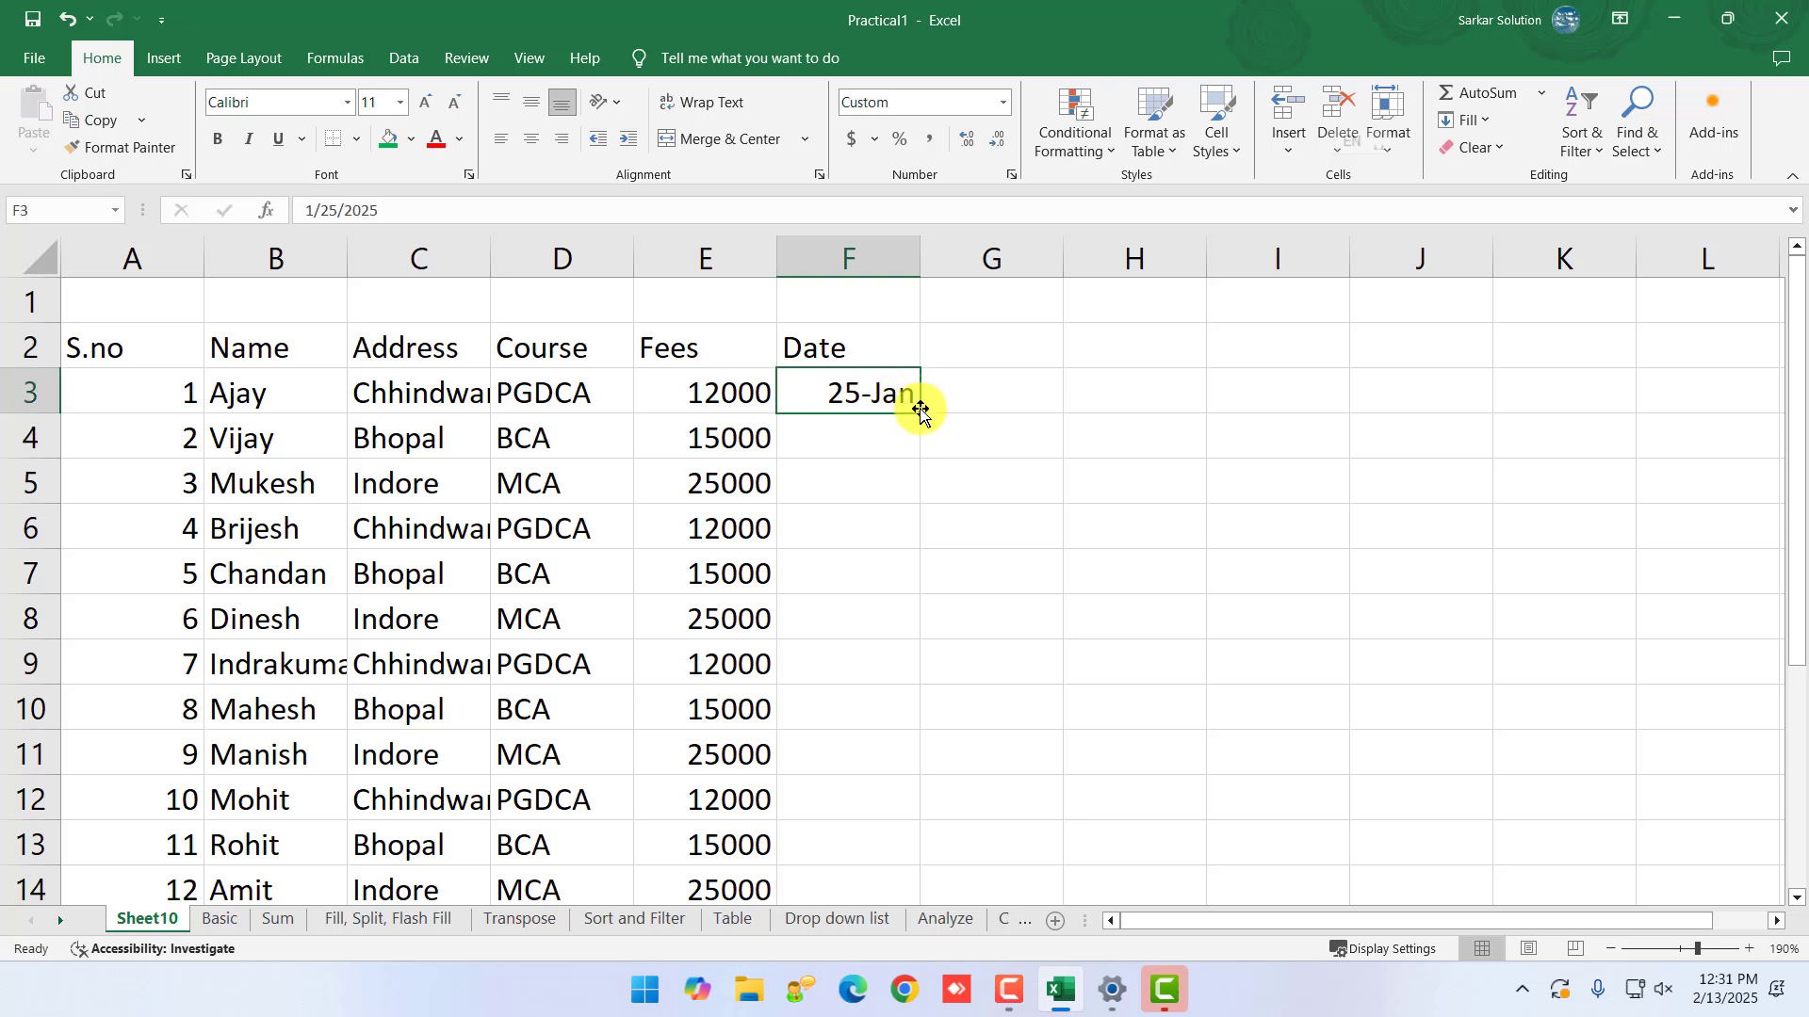
left_click_drag(917, 413, 889, 897)
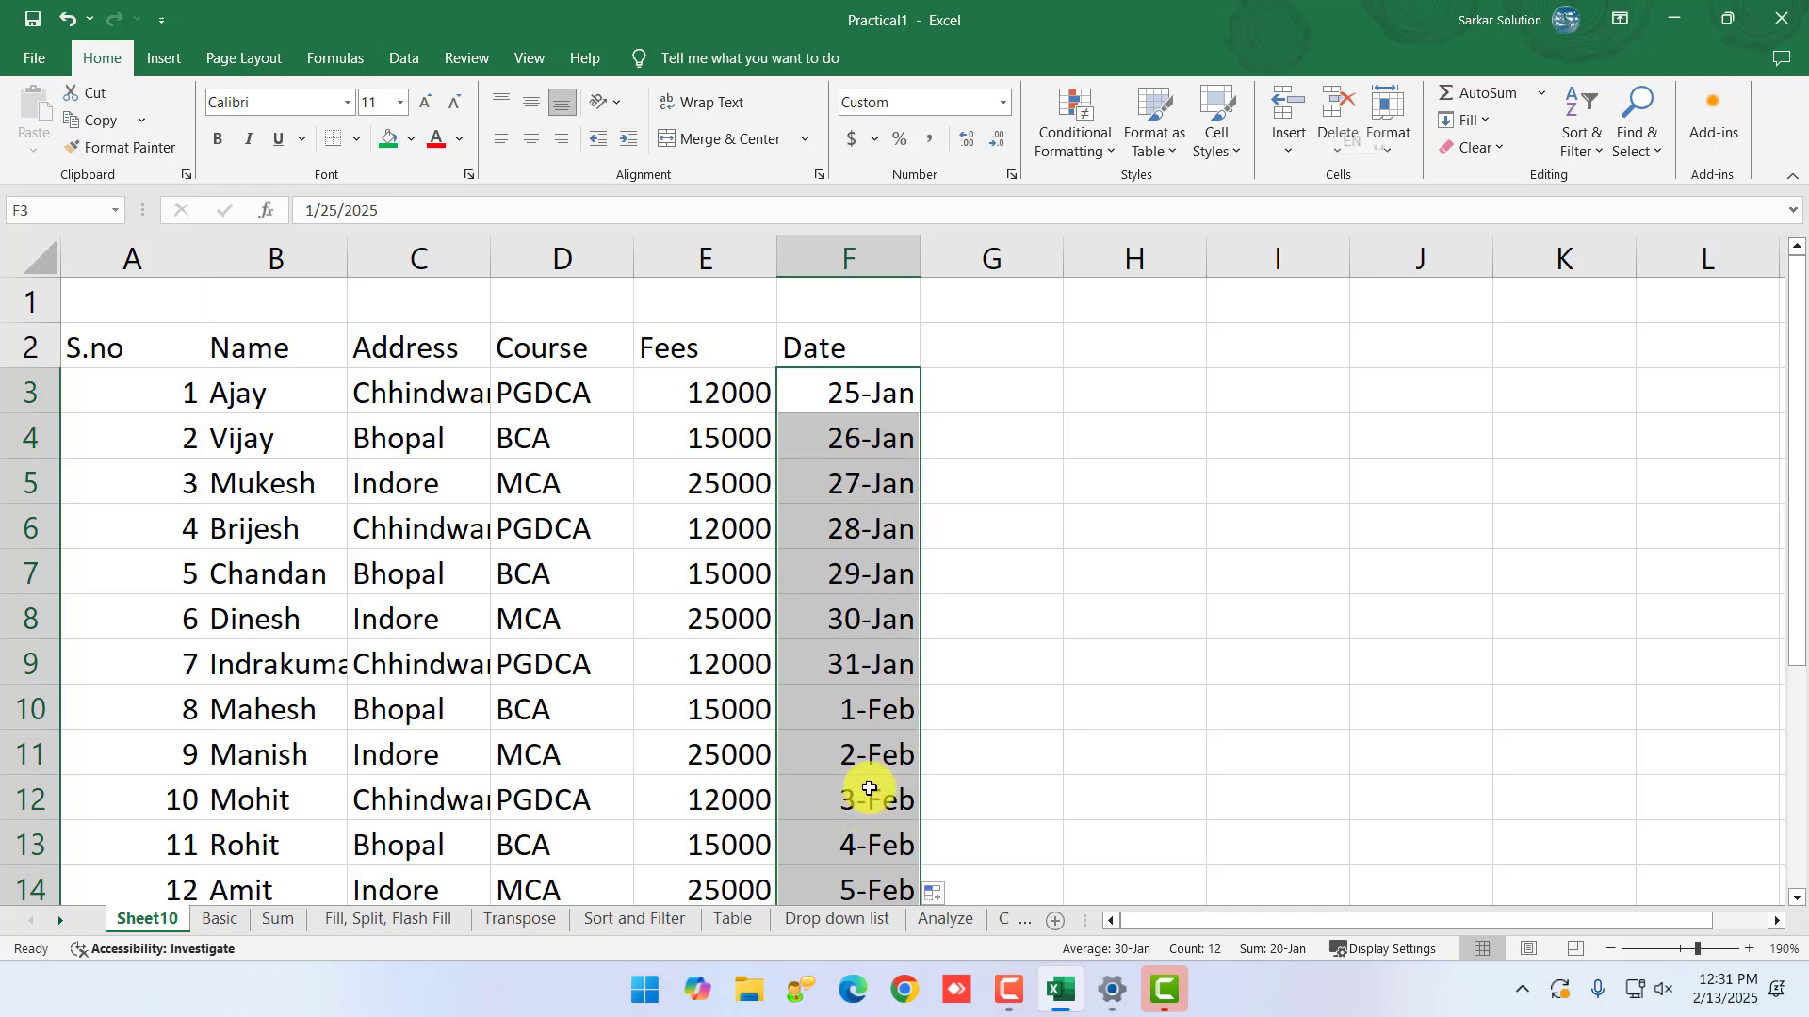
key("ctrl+z")
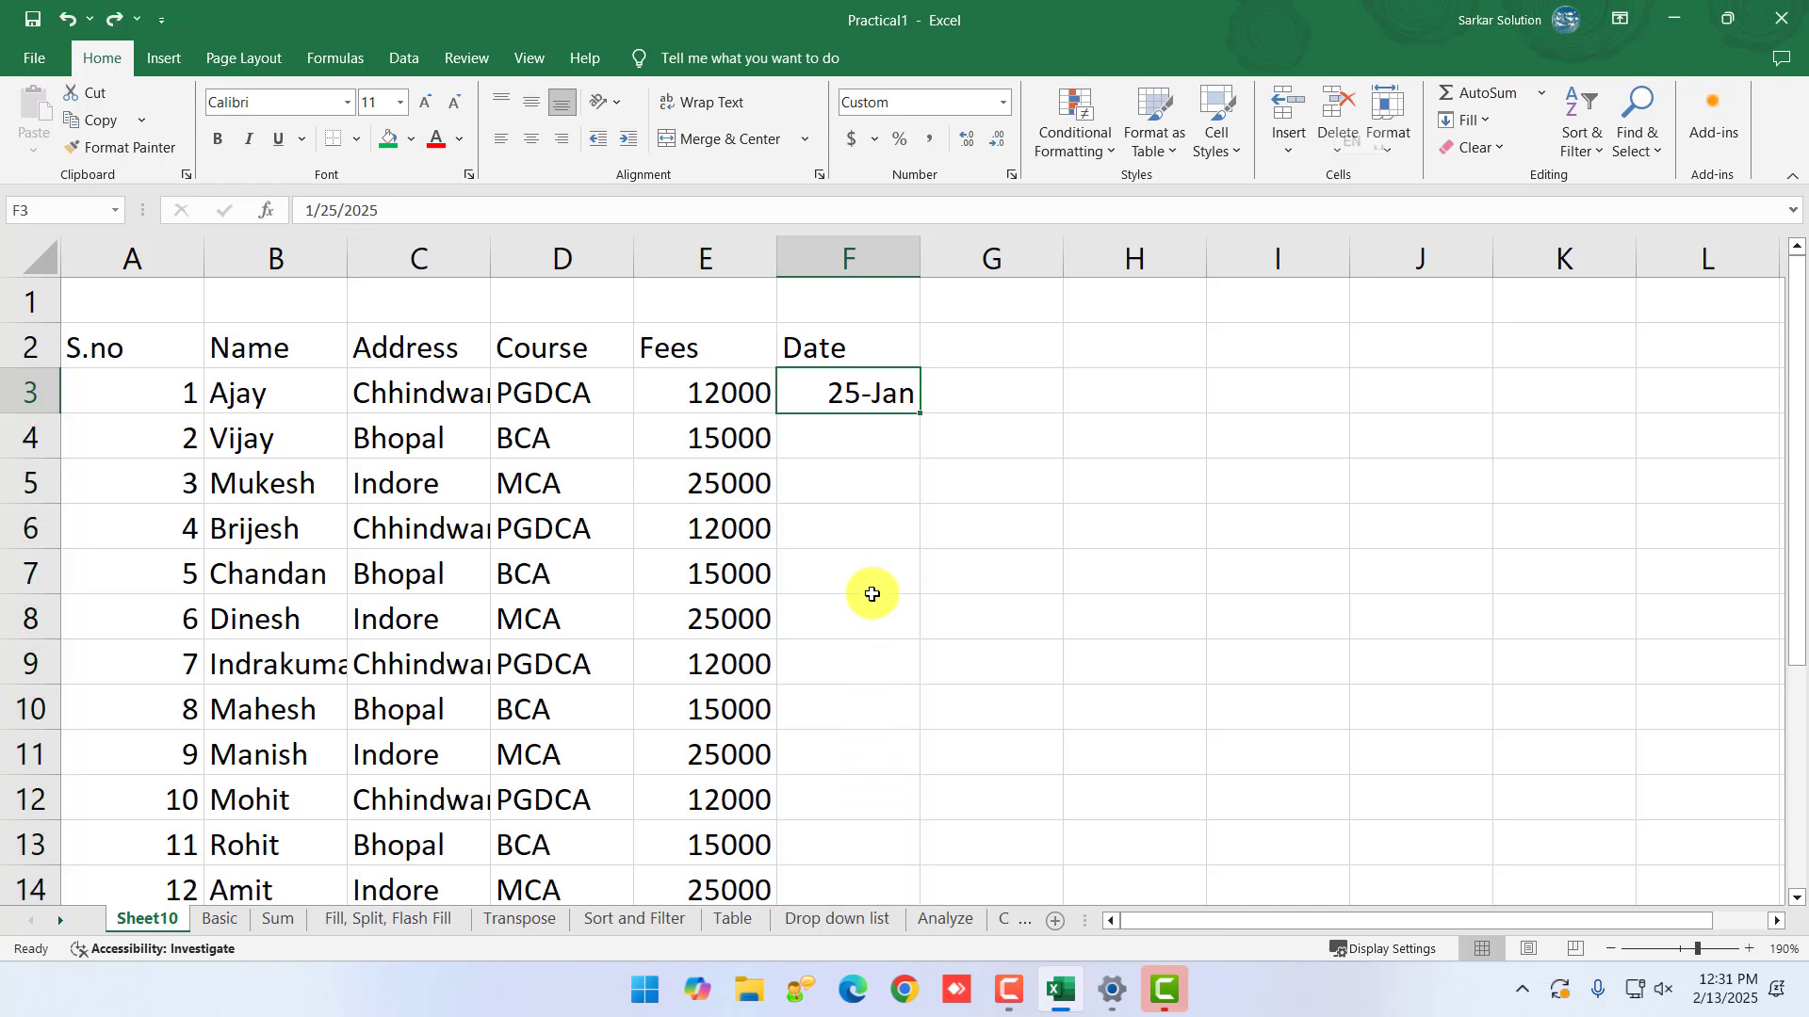
left_click_drag(922, 412, 892, 803)
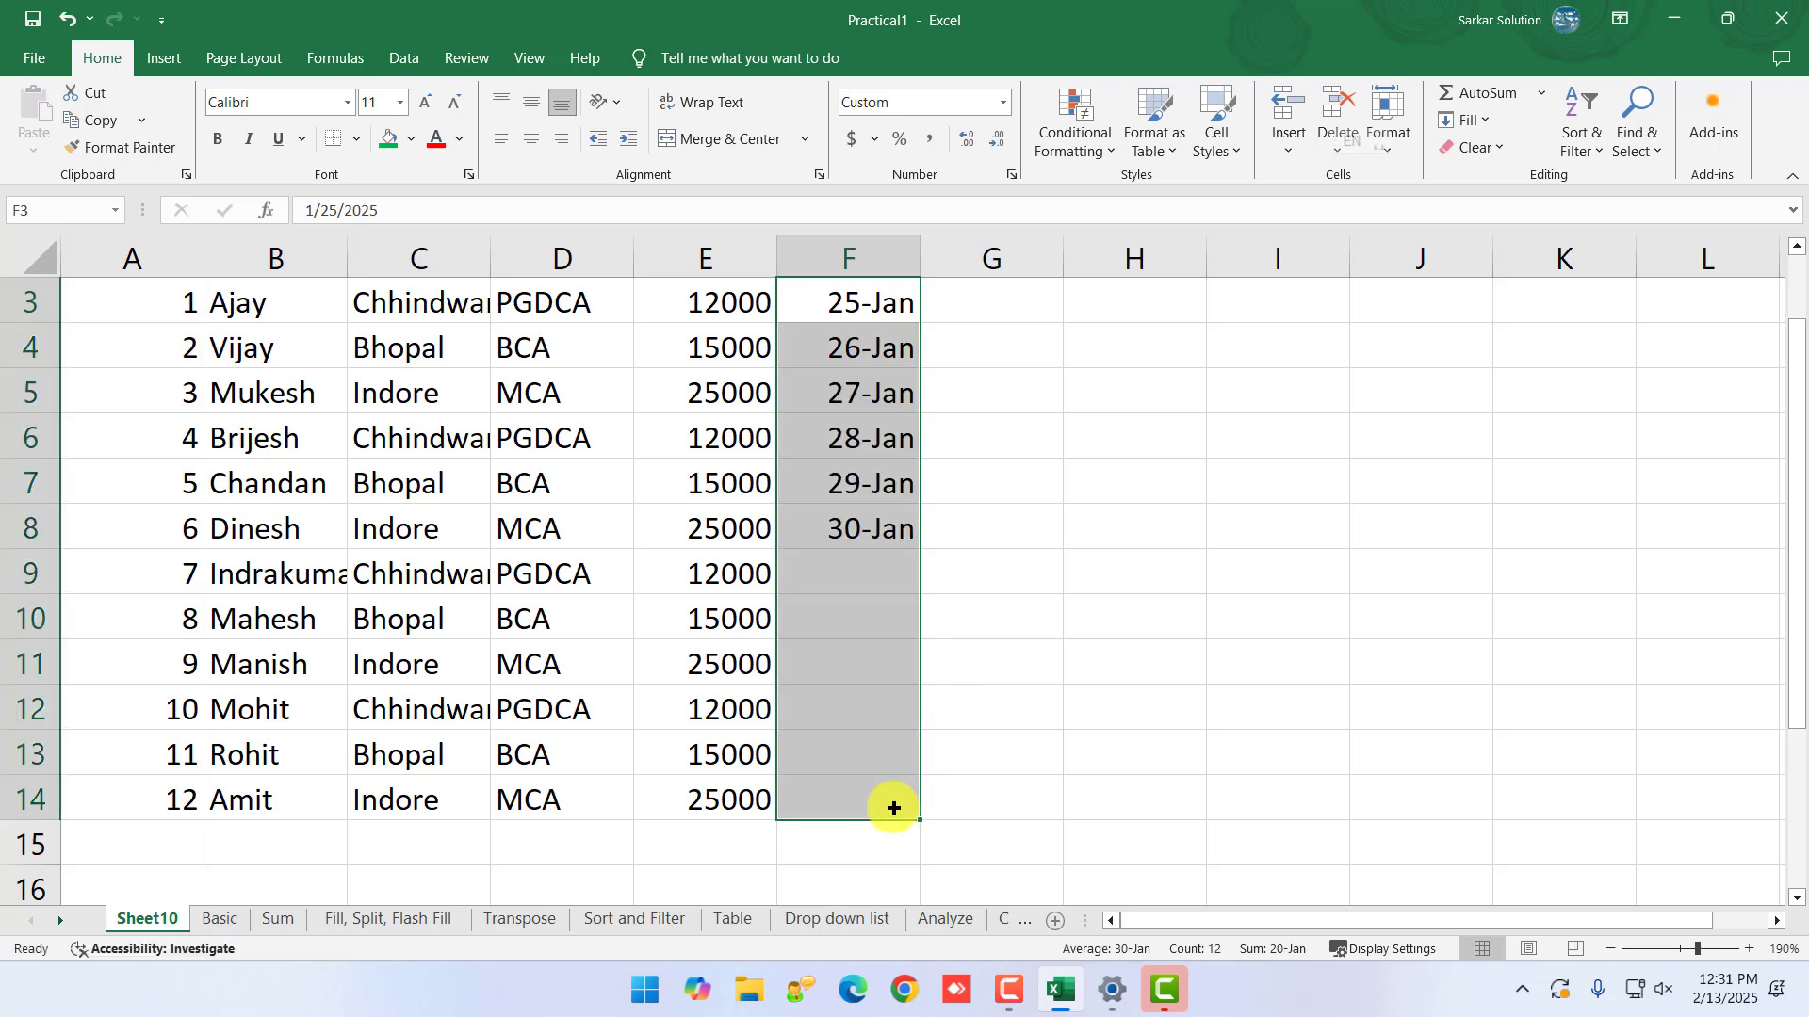
scroll(921, 669, "up", 1)
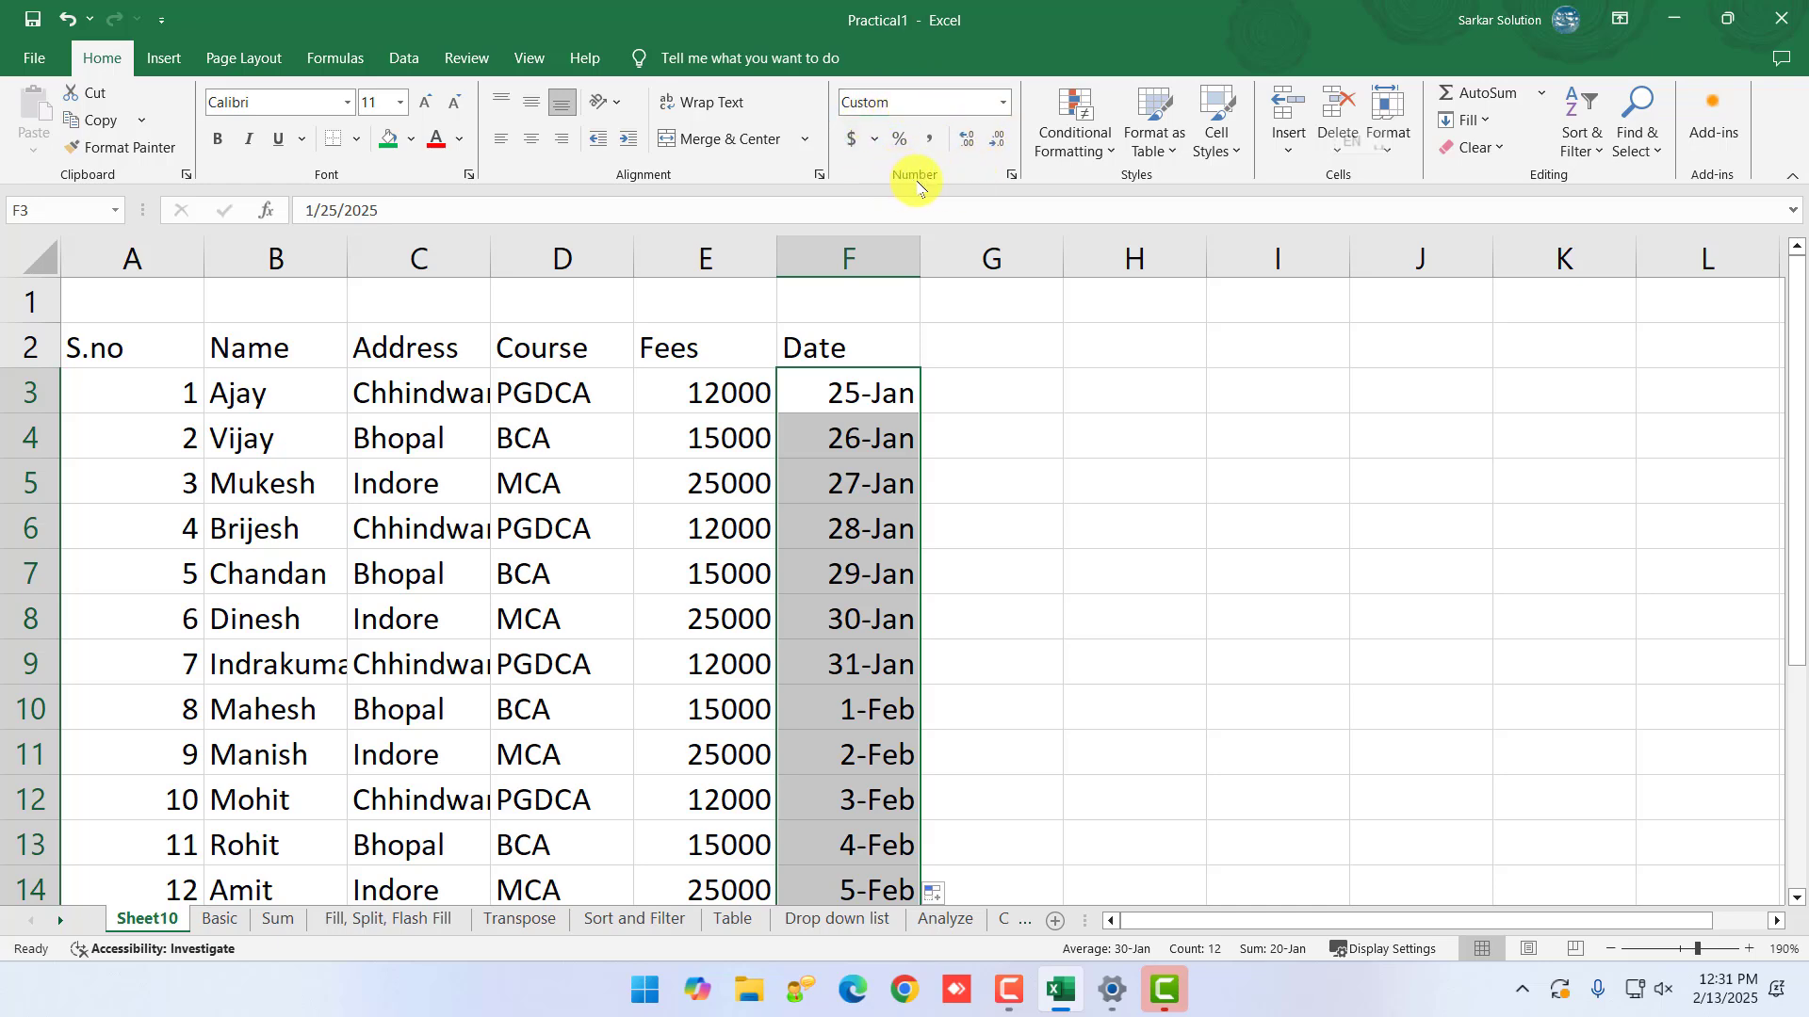
- Bring up the Number Format choices for the selected dates F3:F14
left_click(1004, 103)
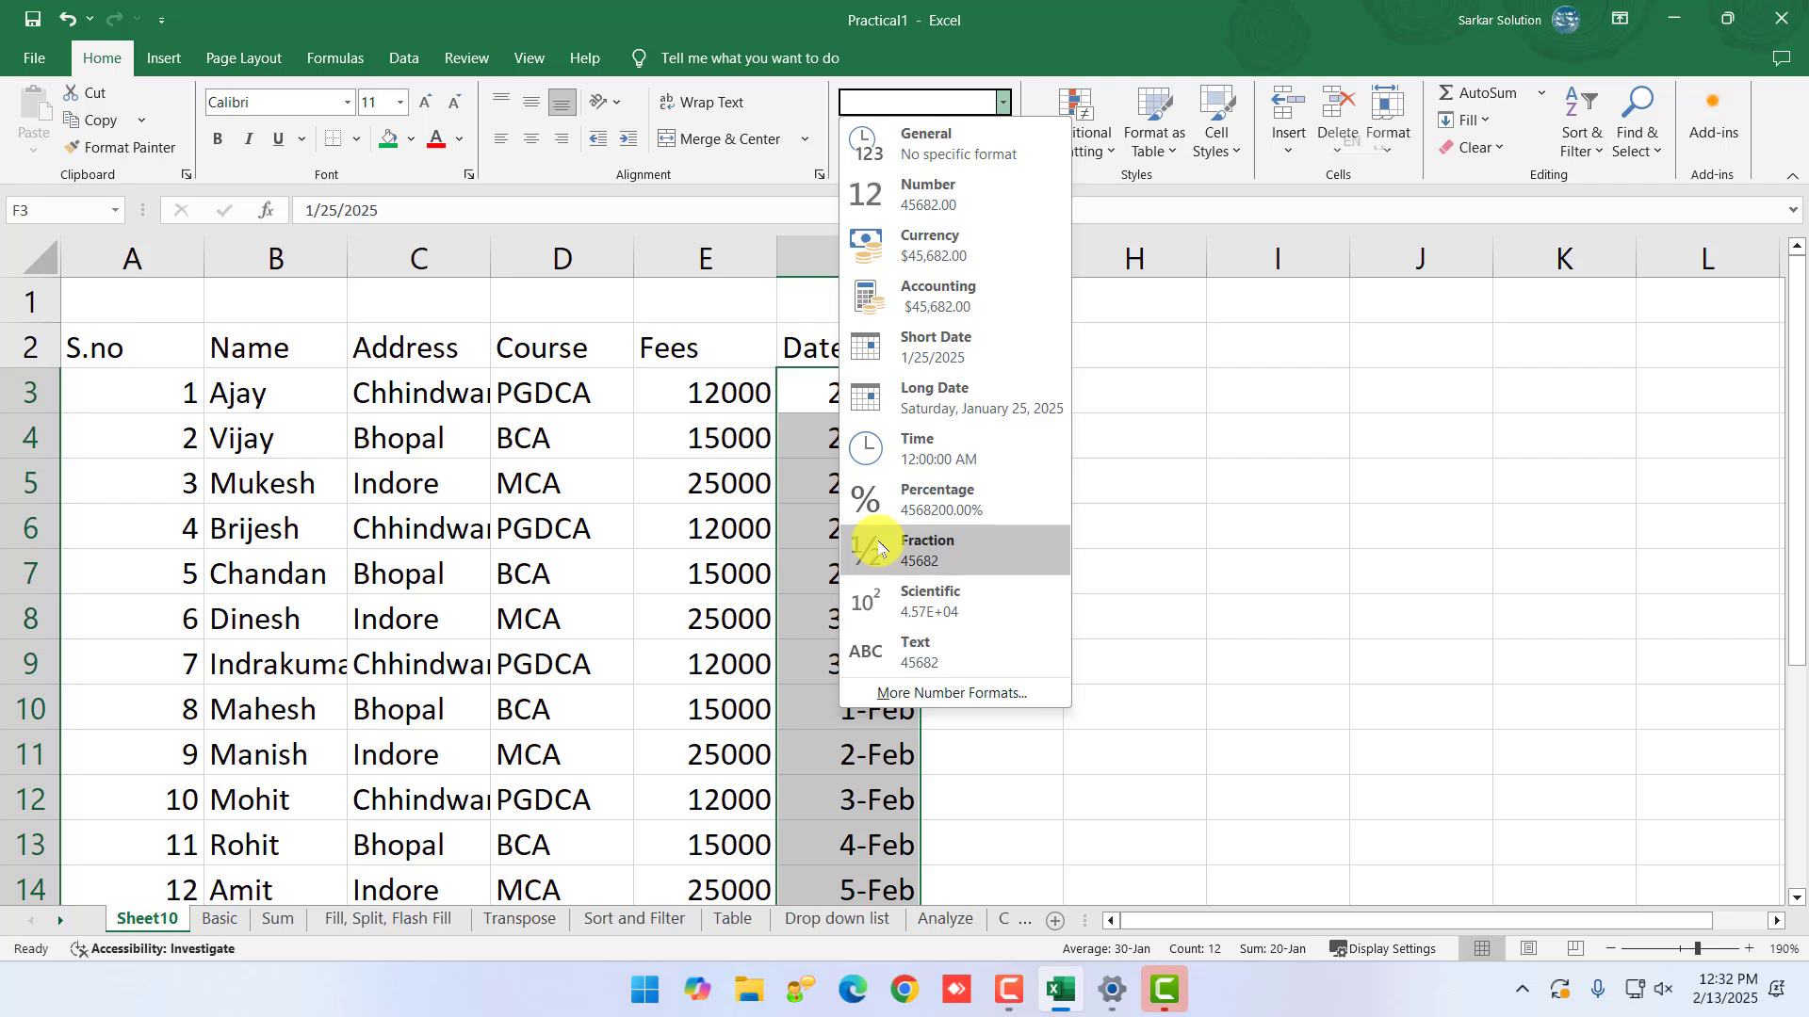
left_click(799, 402)
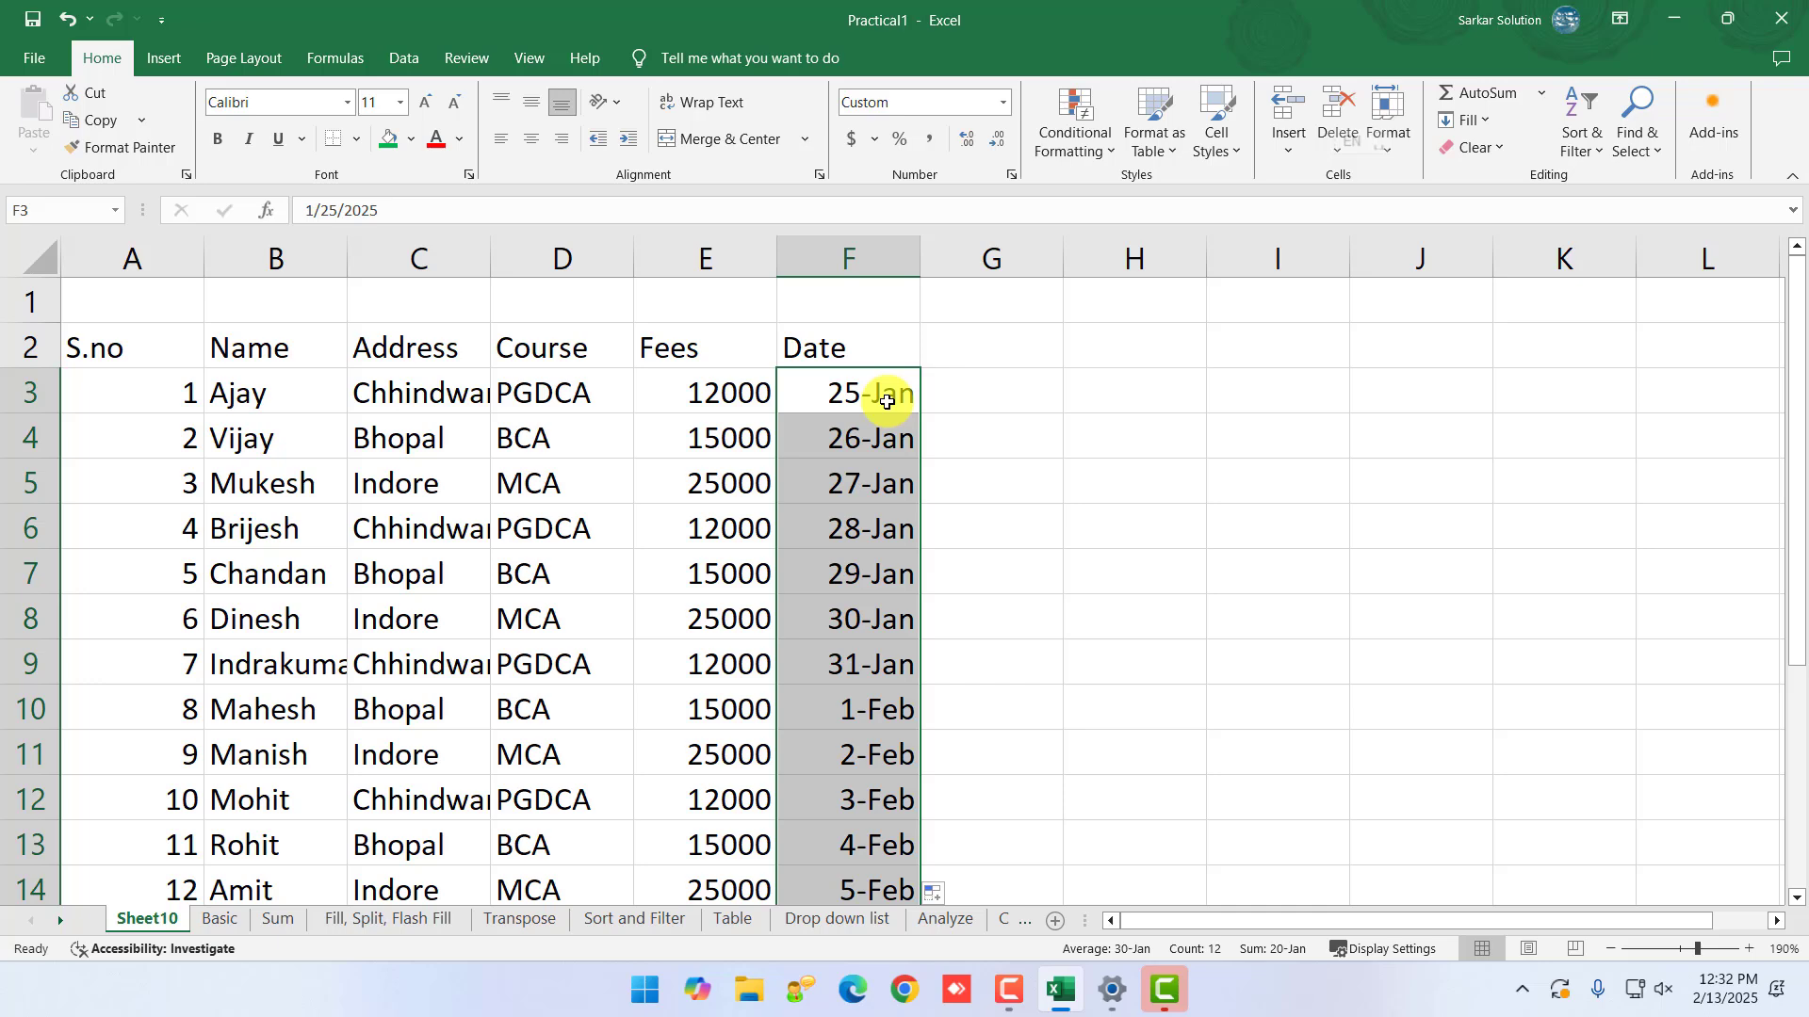
left_click(1005, 104)
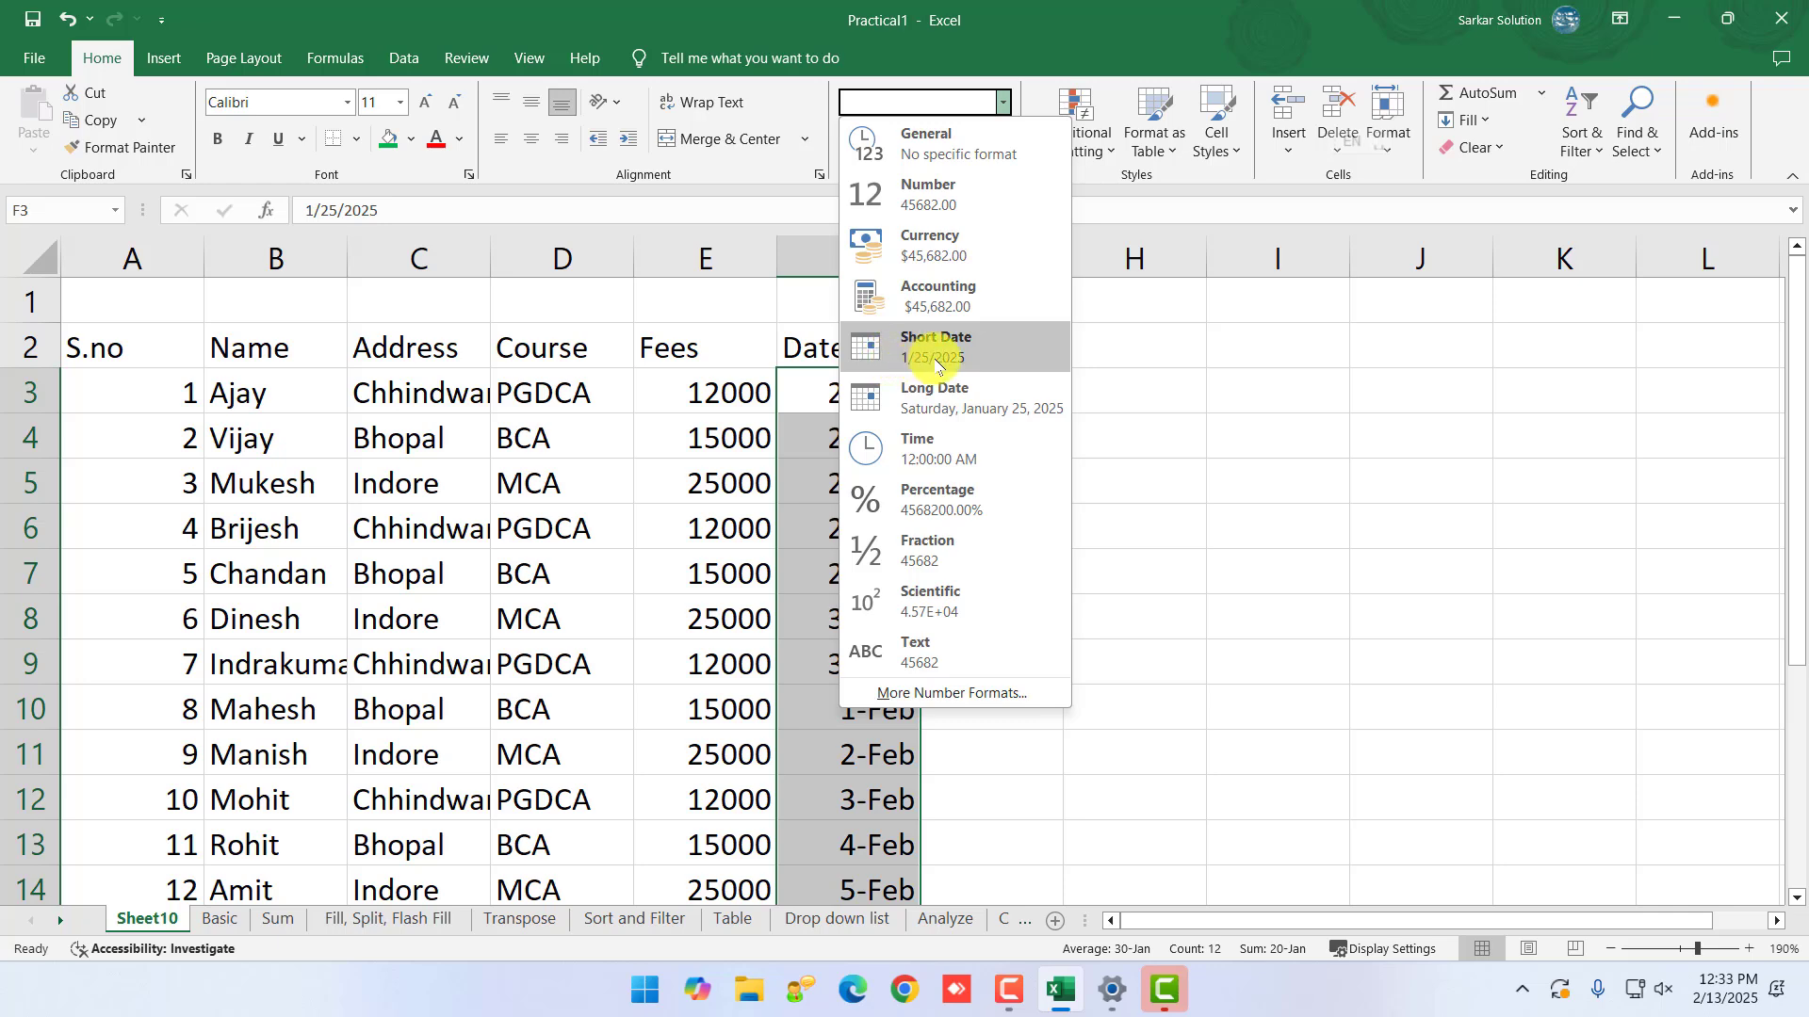
- Format F3:F14 as Short Date, showing 1/25/2025 through 2/5/2025
left_click(936, 363)
scroll(861, 622, "down", 3)
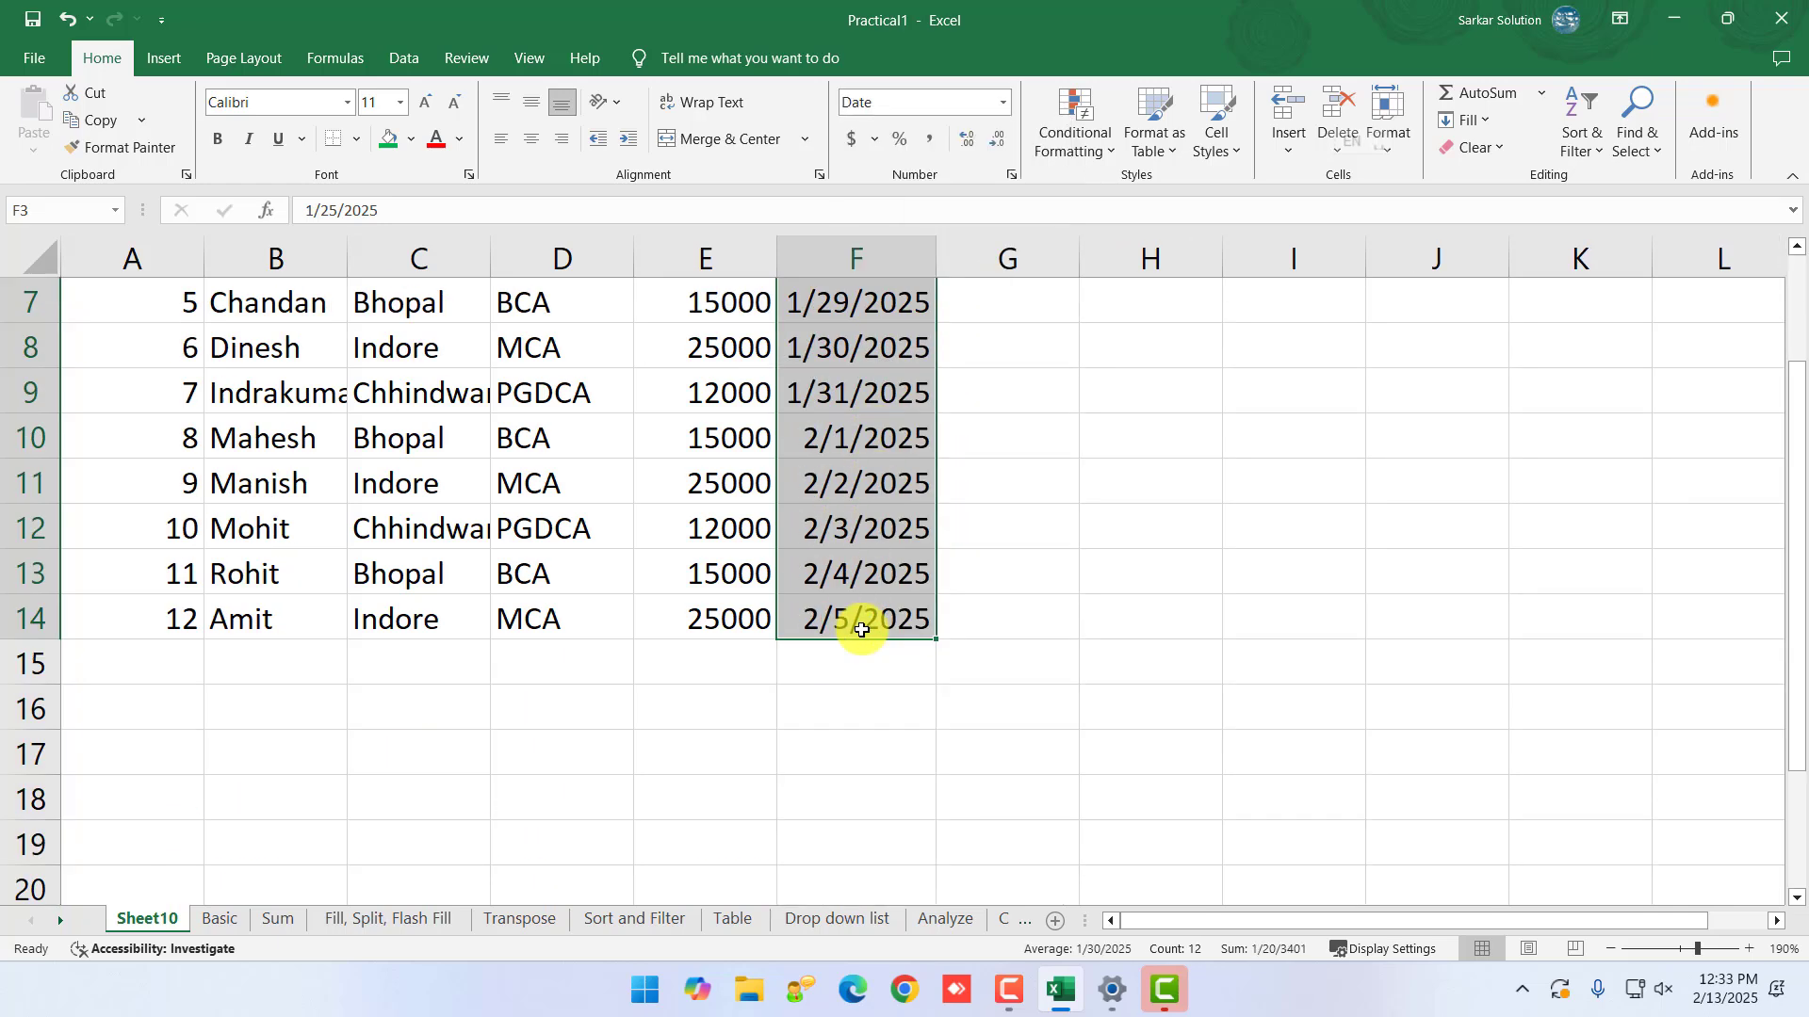
scroll(861, 629, "up", 3)
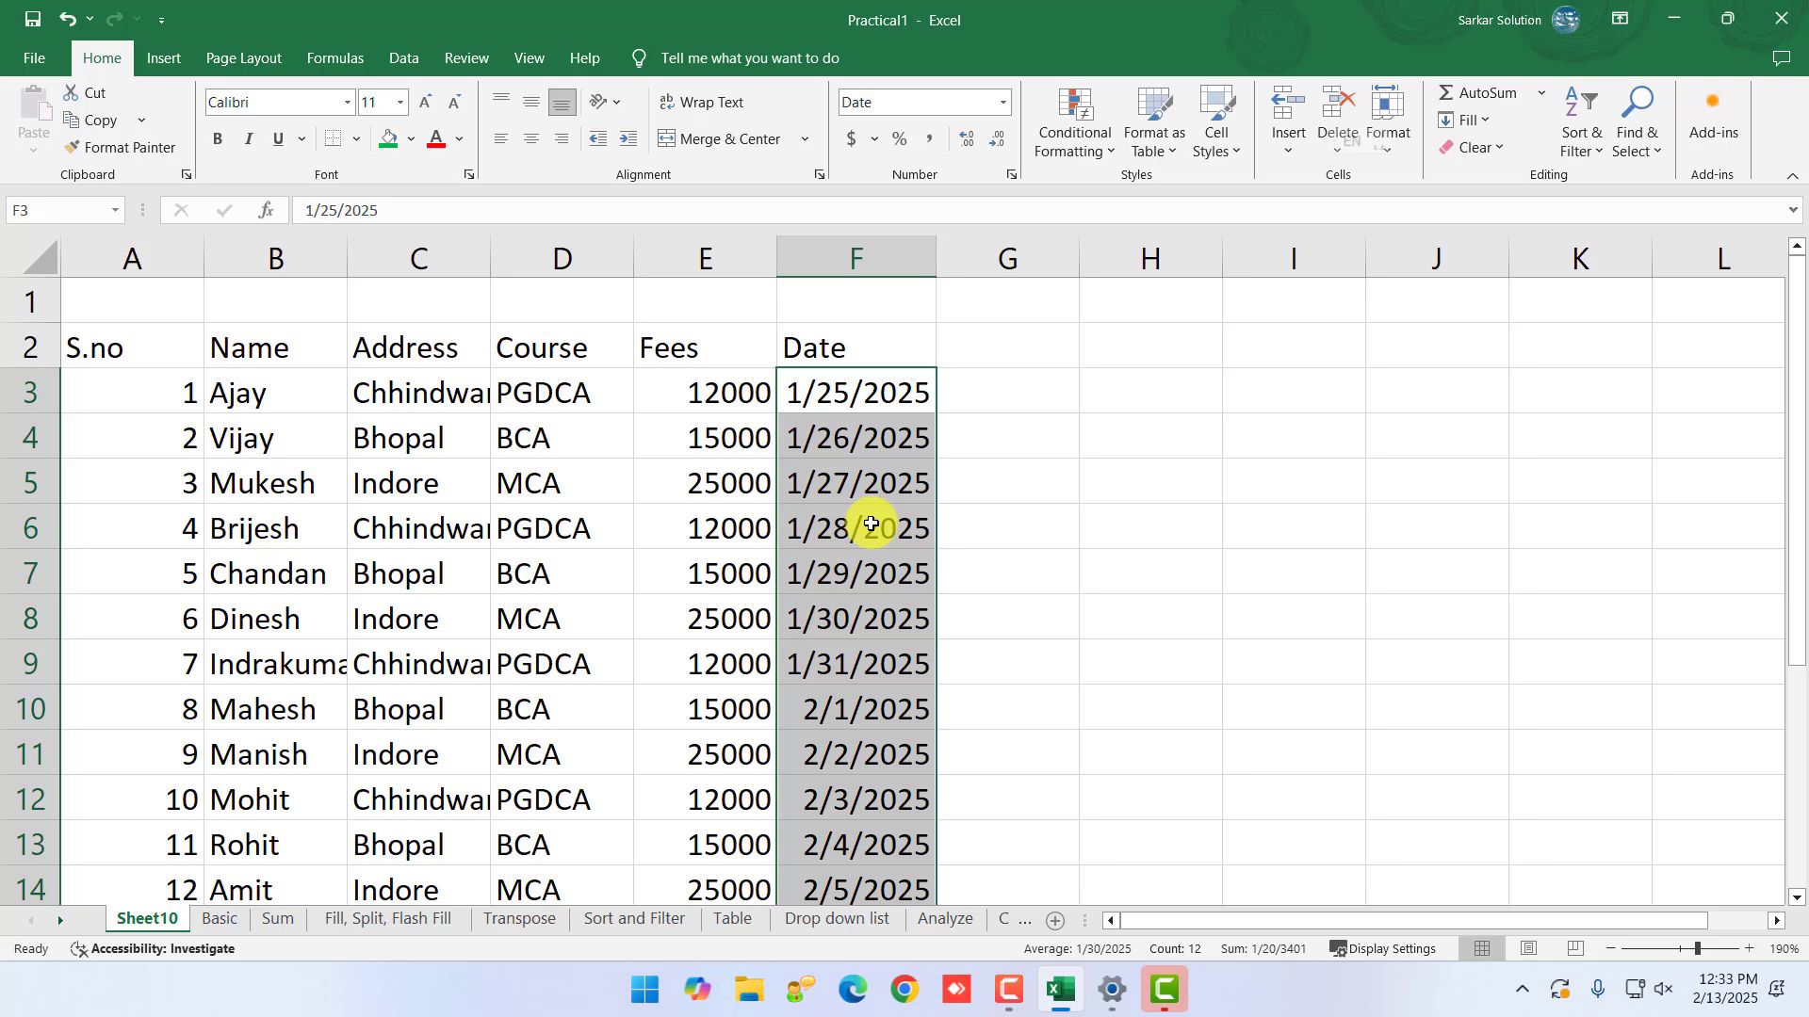
- Try Long Date on the dates, which widens column F, then revert them to Short Date
left_click(1003, 103)
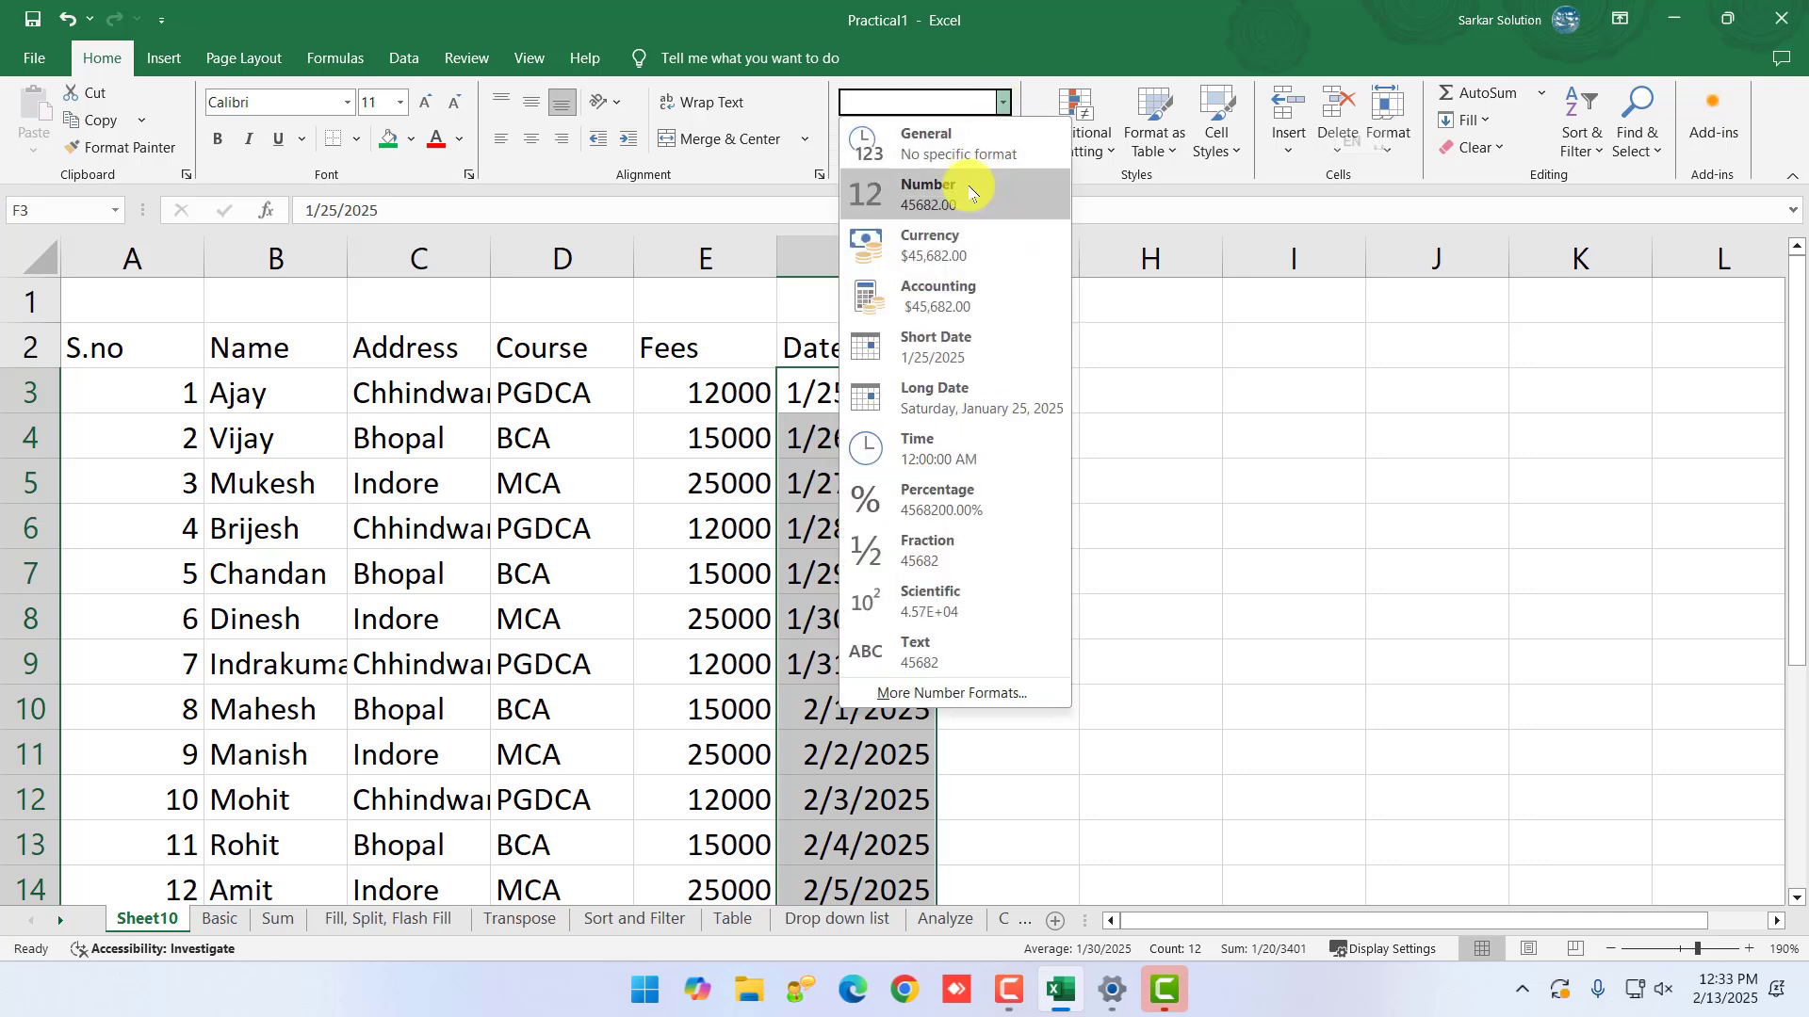
left_click(933, 396)
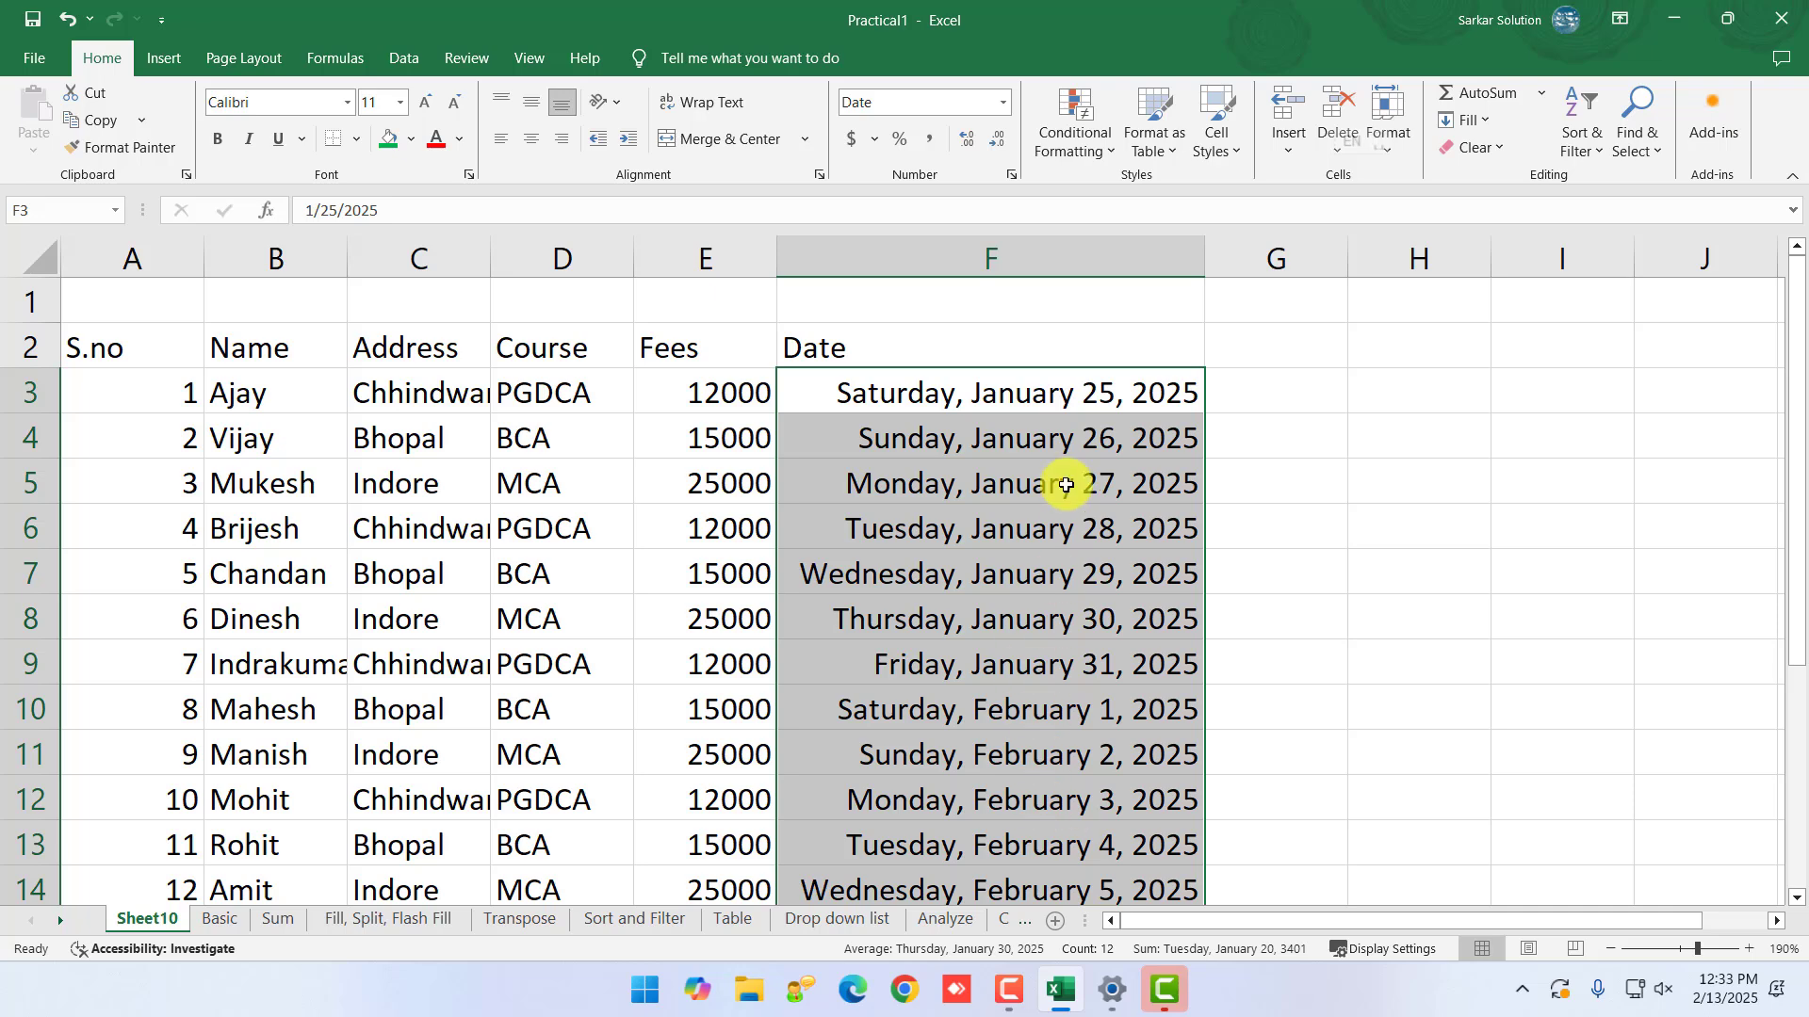
left_click(1002, 102)
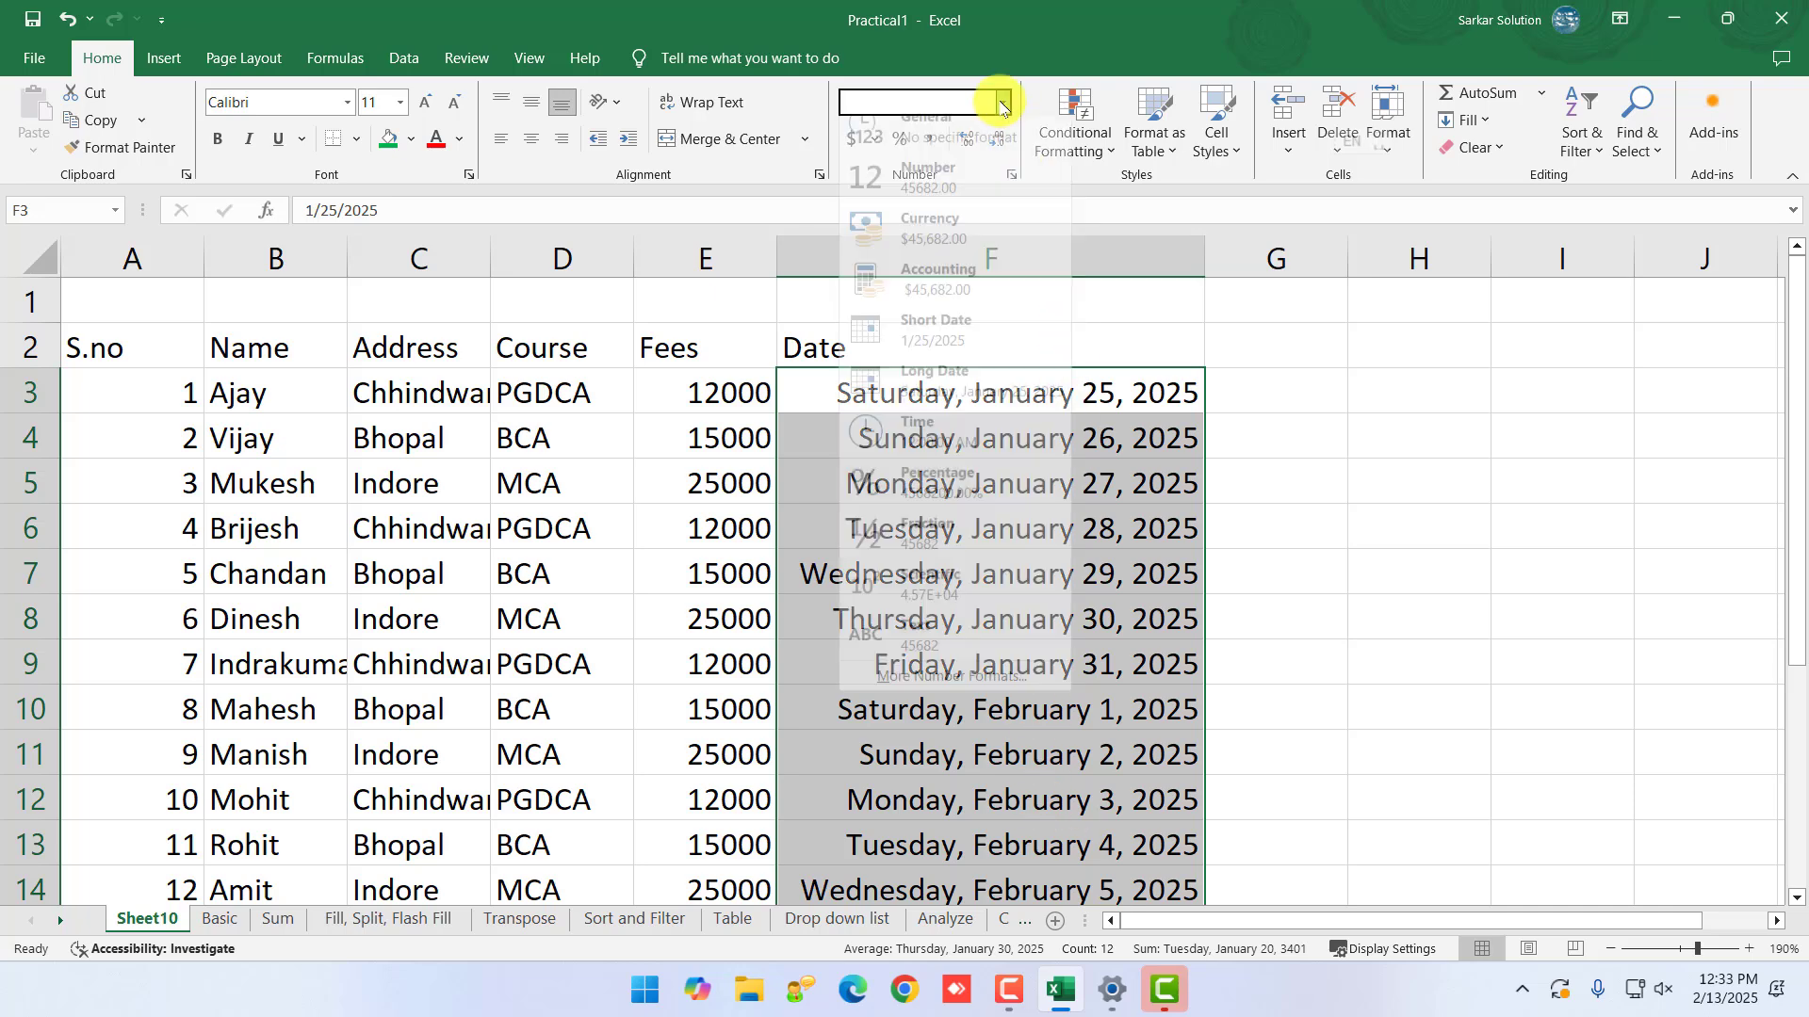
left_click(942, 350)
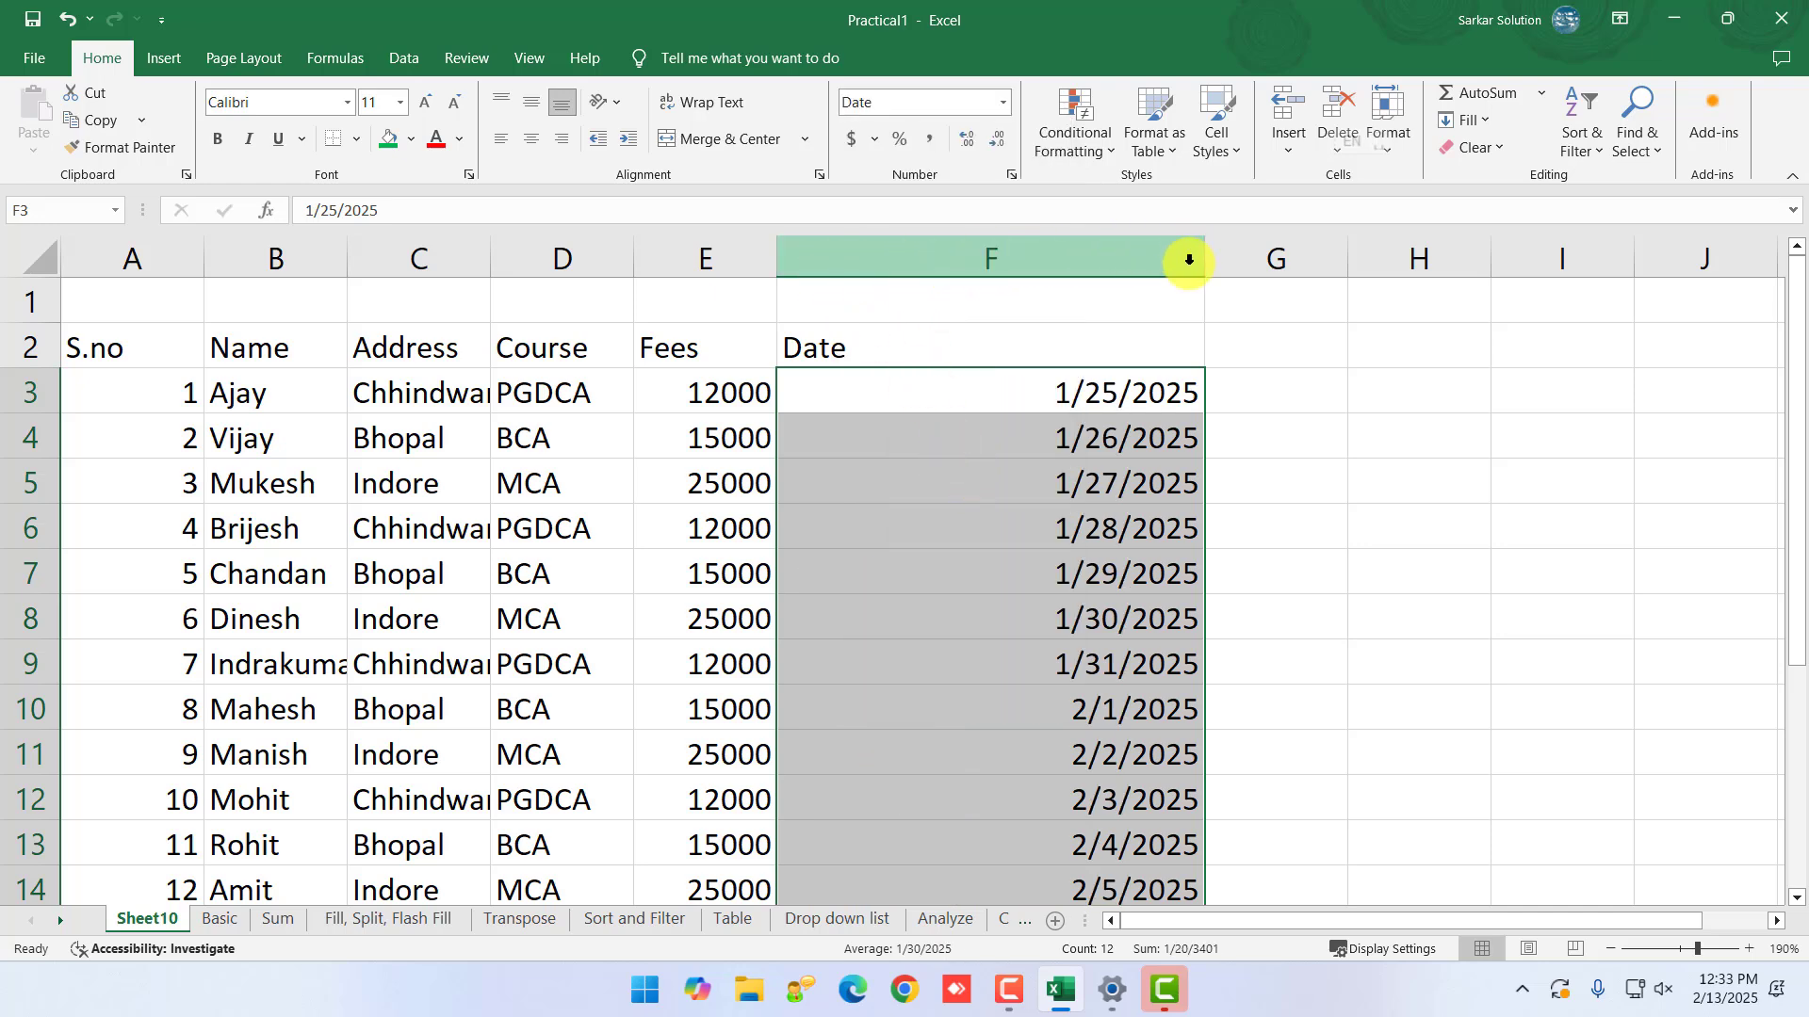
left_click(1006, 103)
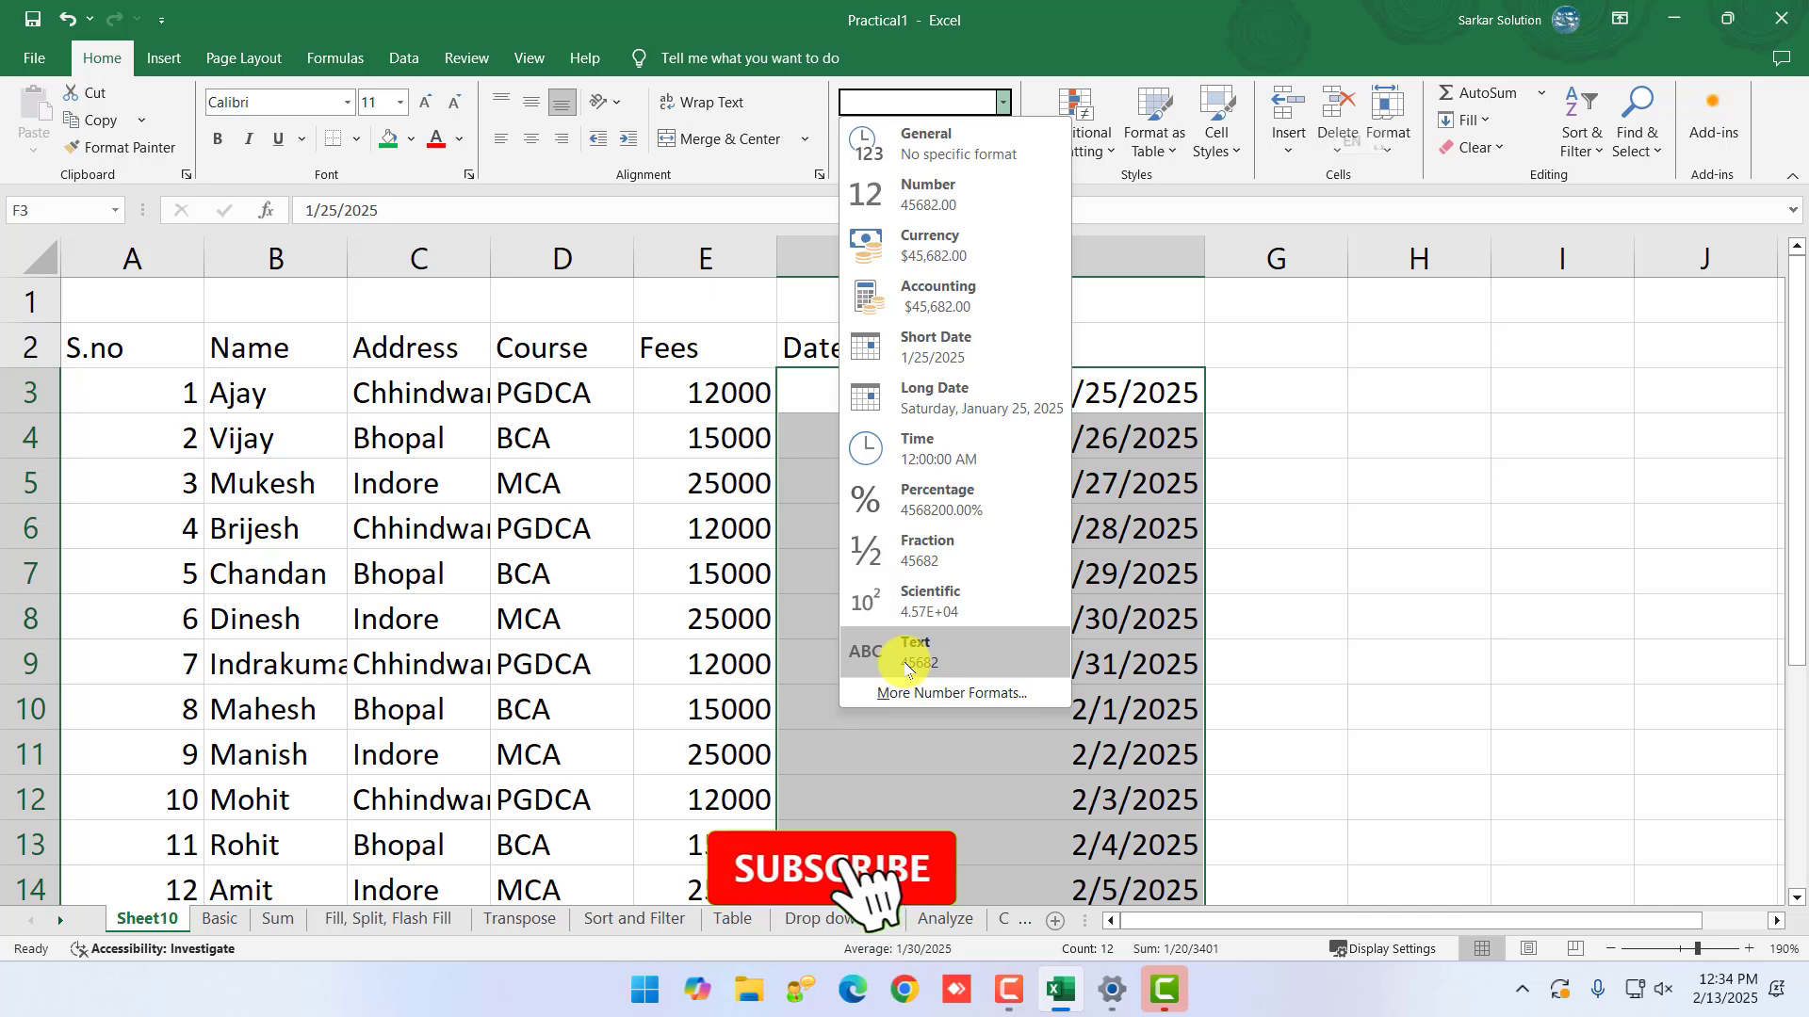
left_click(1432, 638)
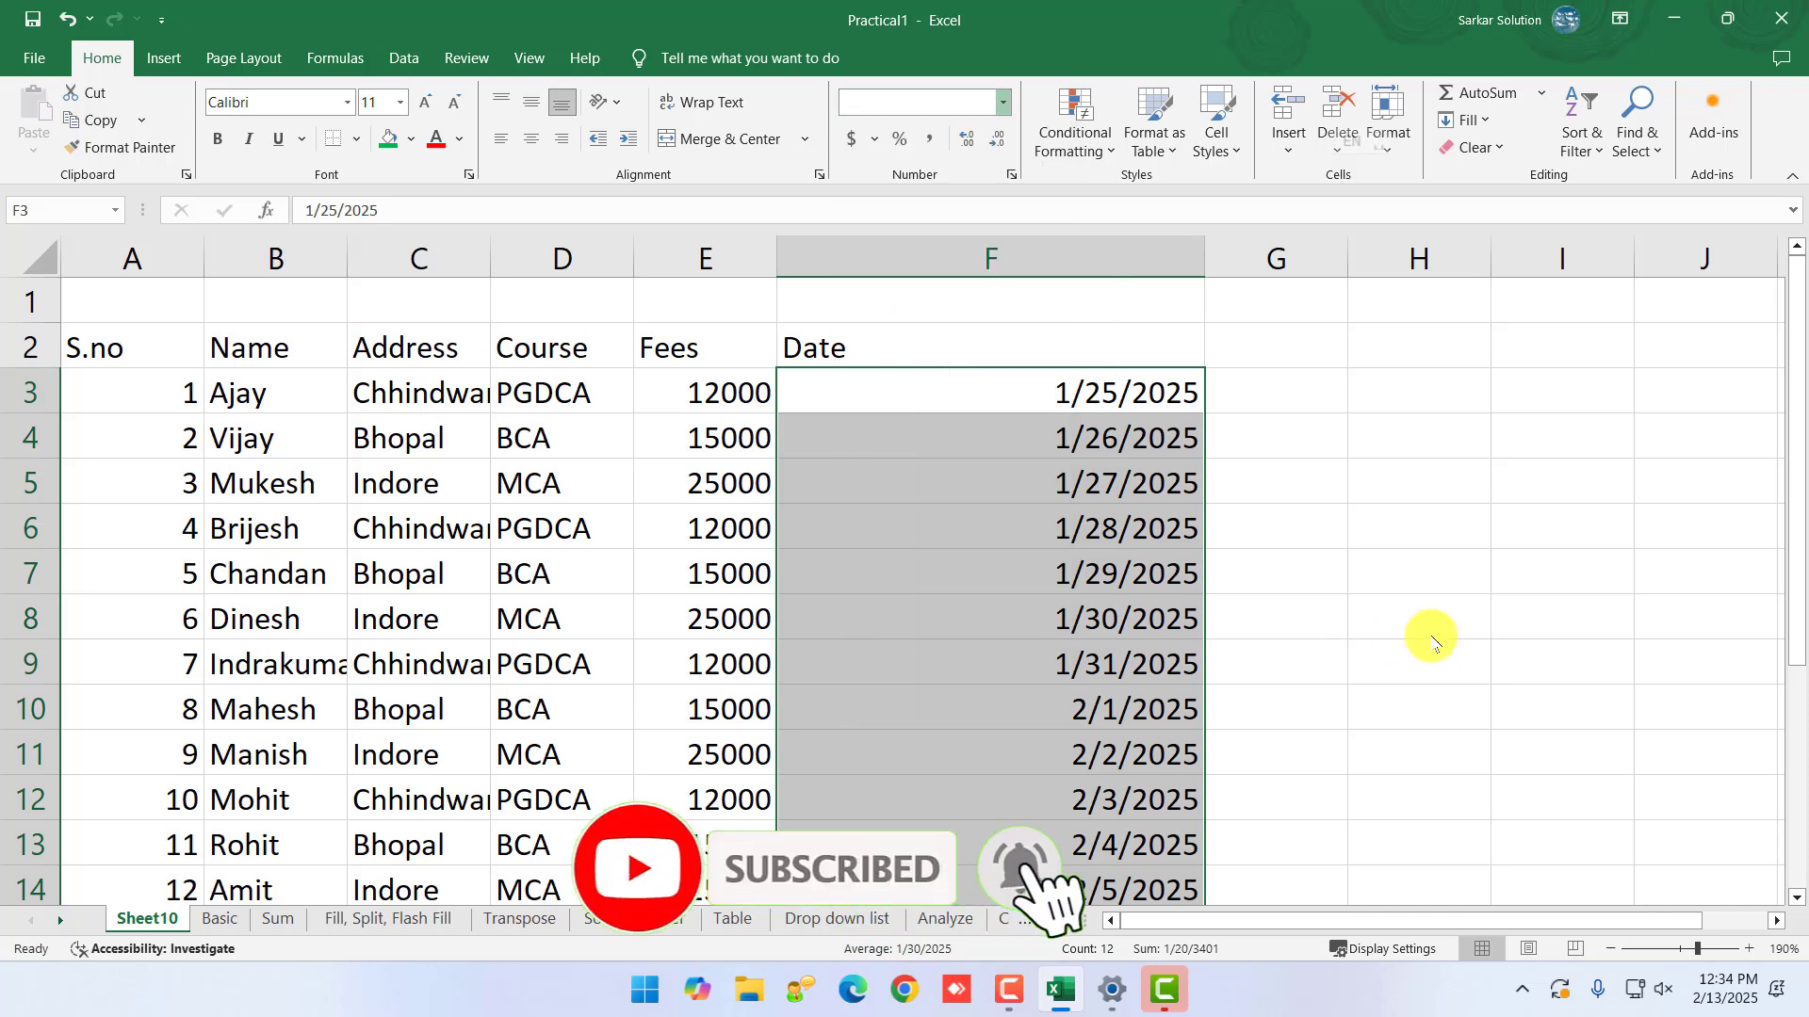
- Add a 'Mobile' header in G2 and enter the first student's mobile number in G3
left_click(1263, 351)
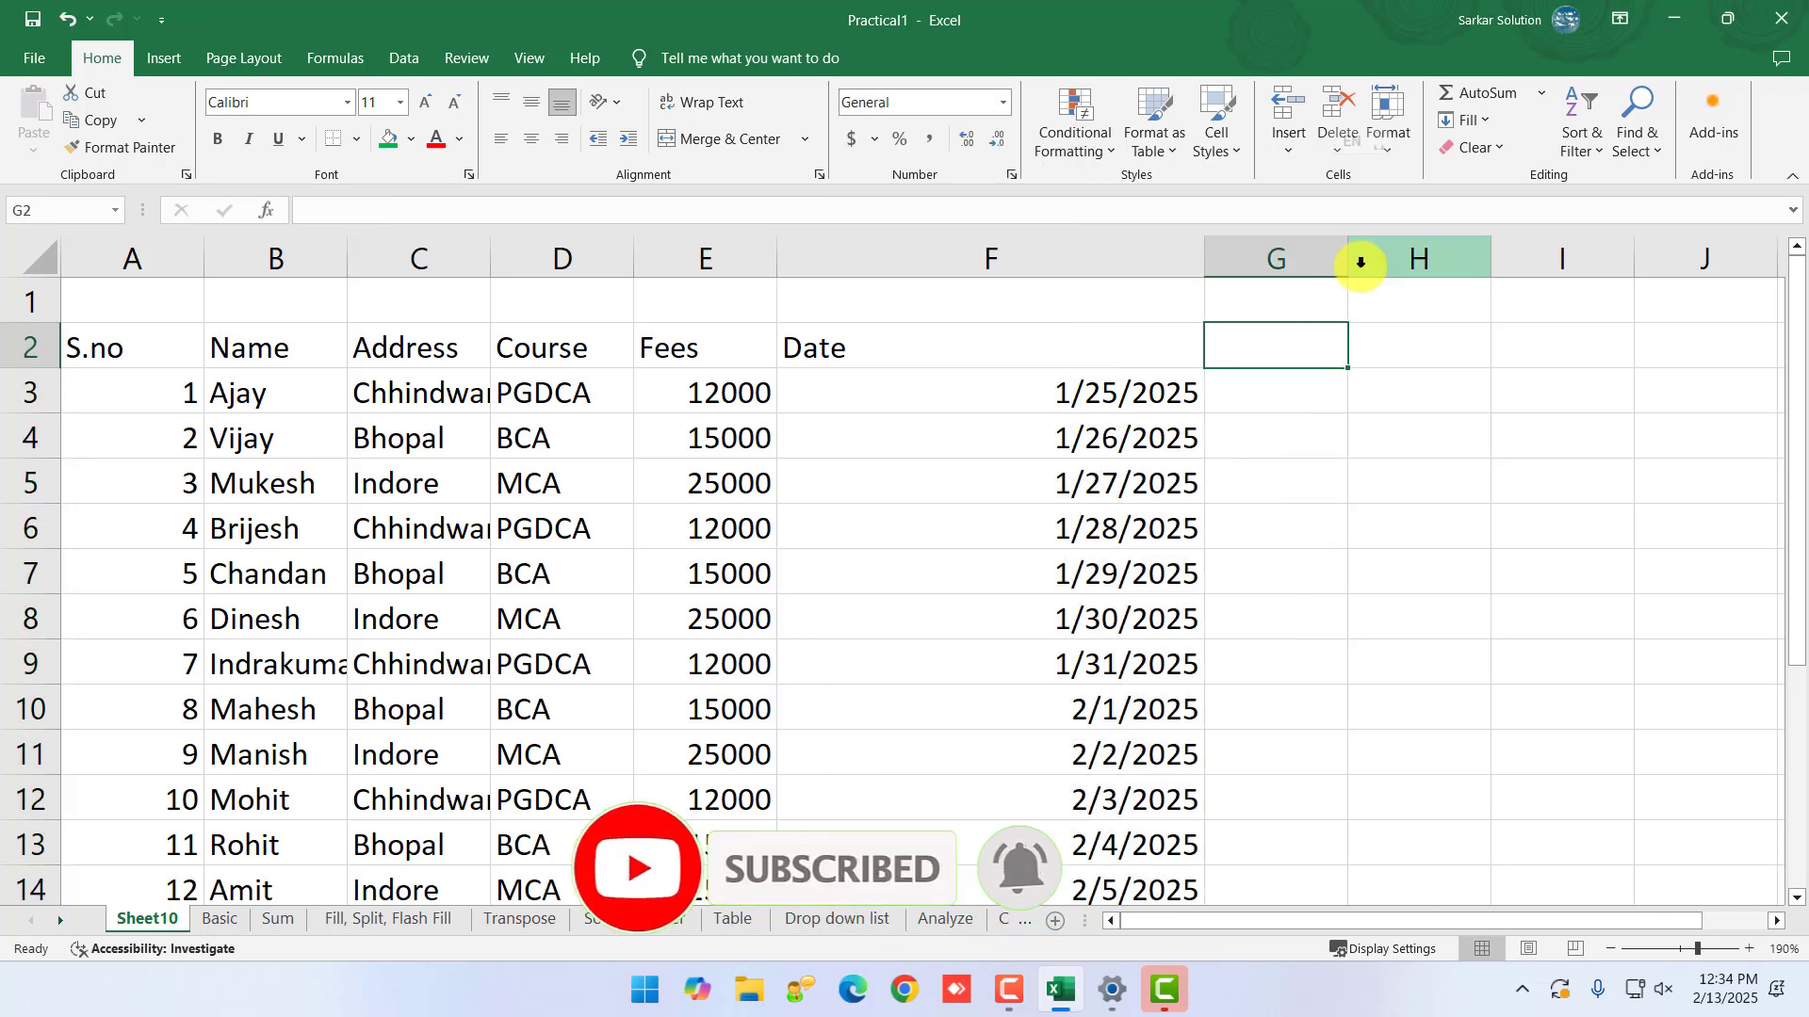
type("Mobile")
key("Return")
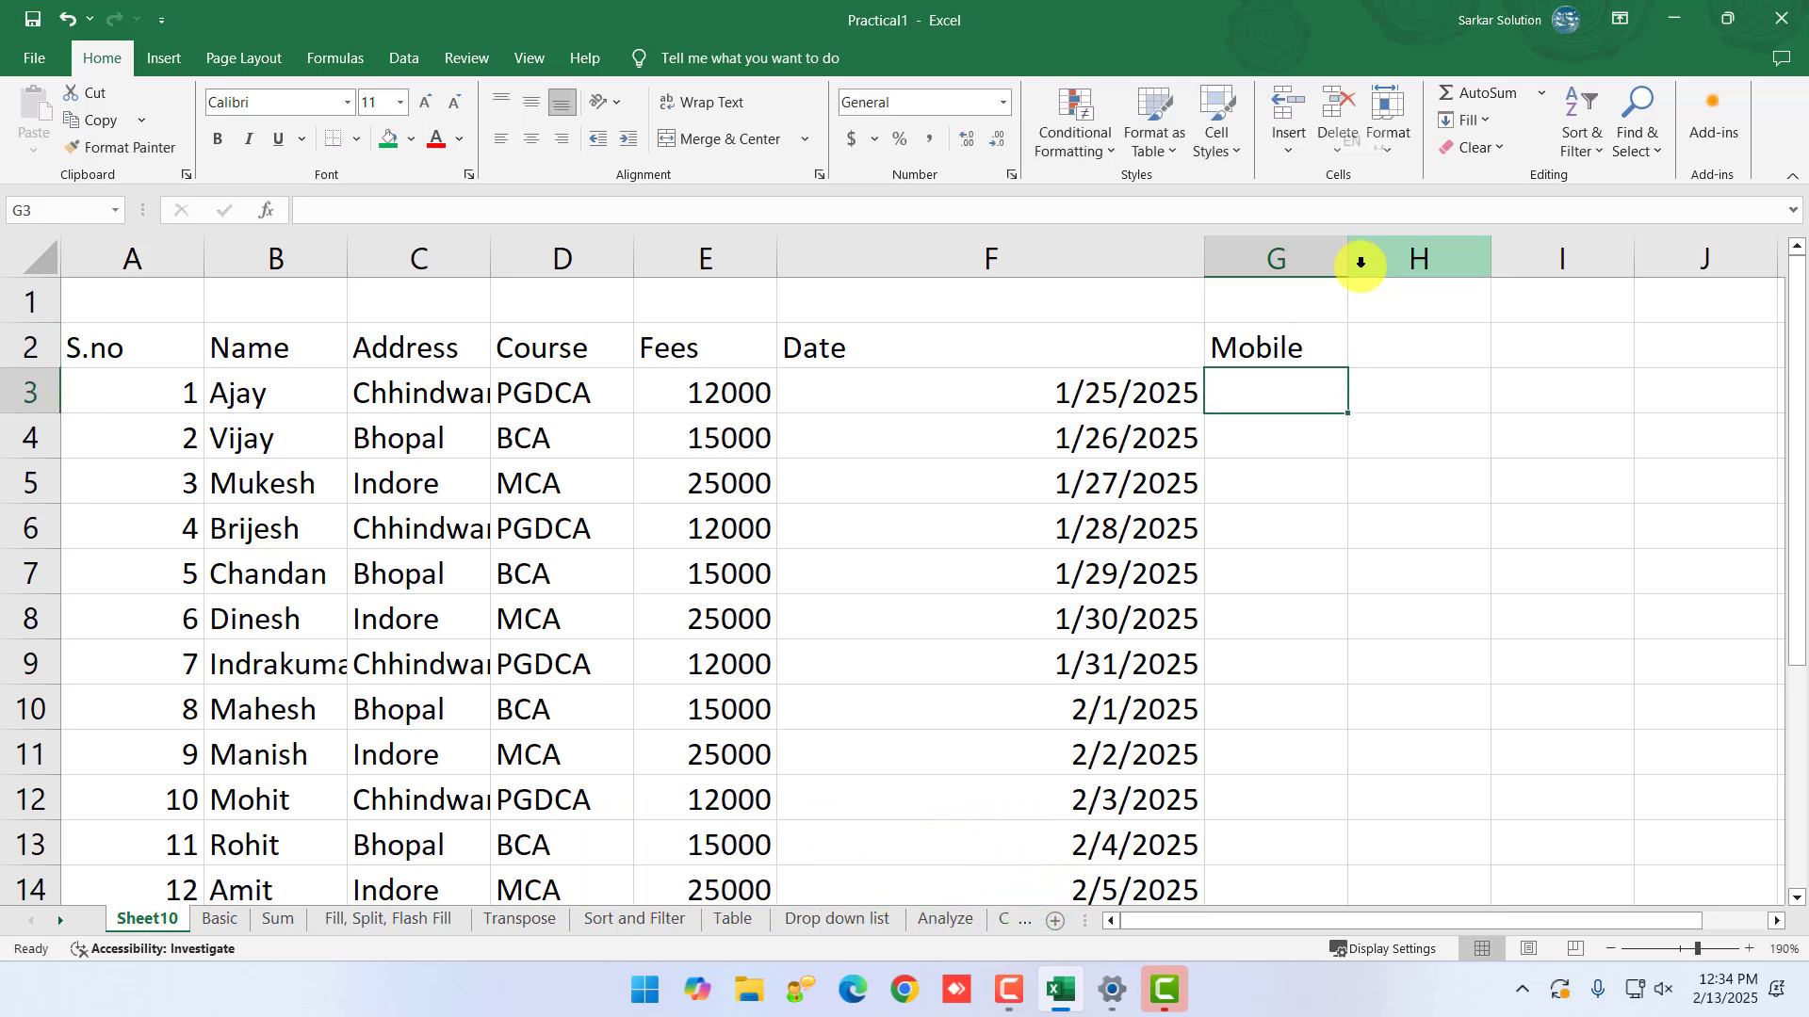
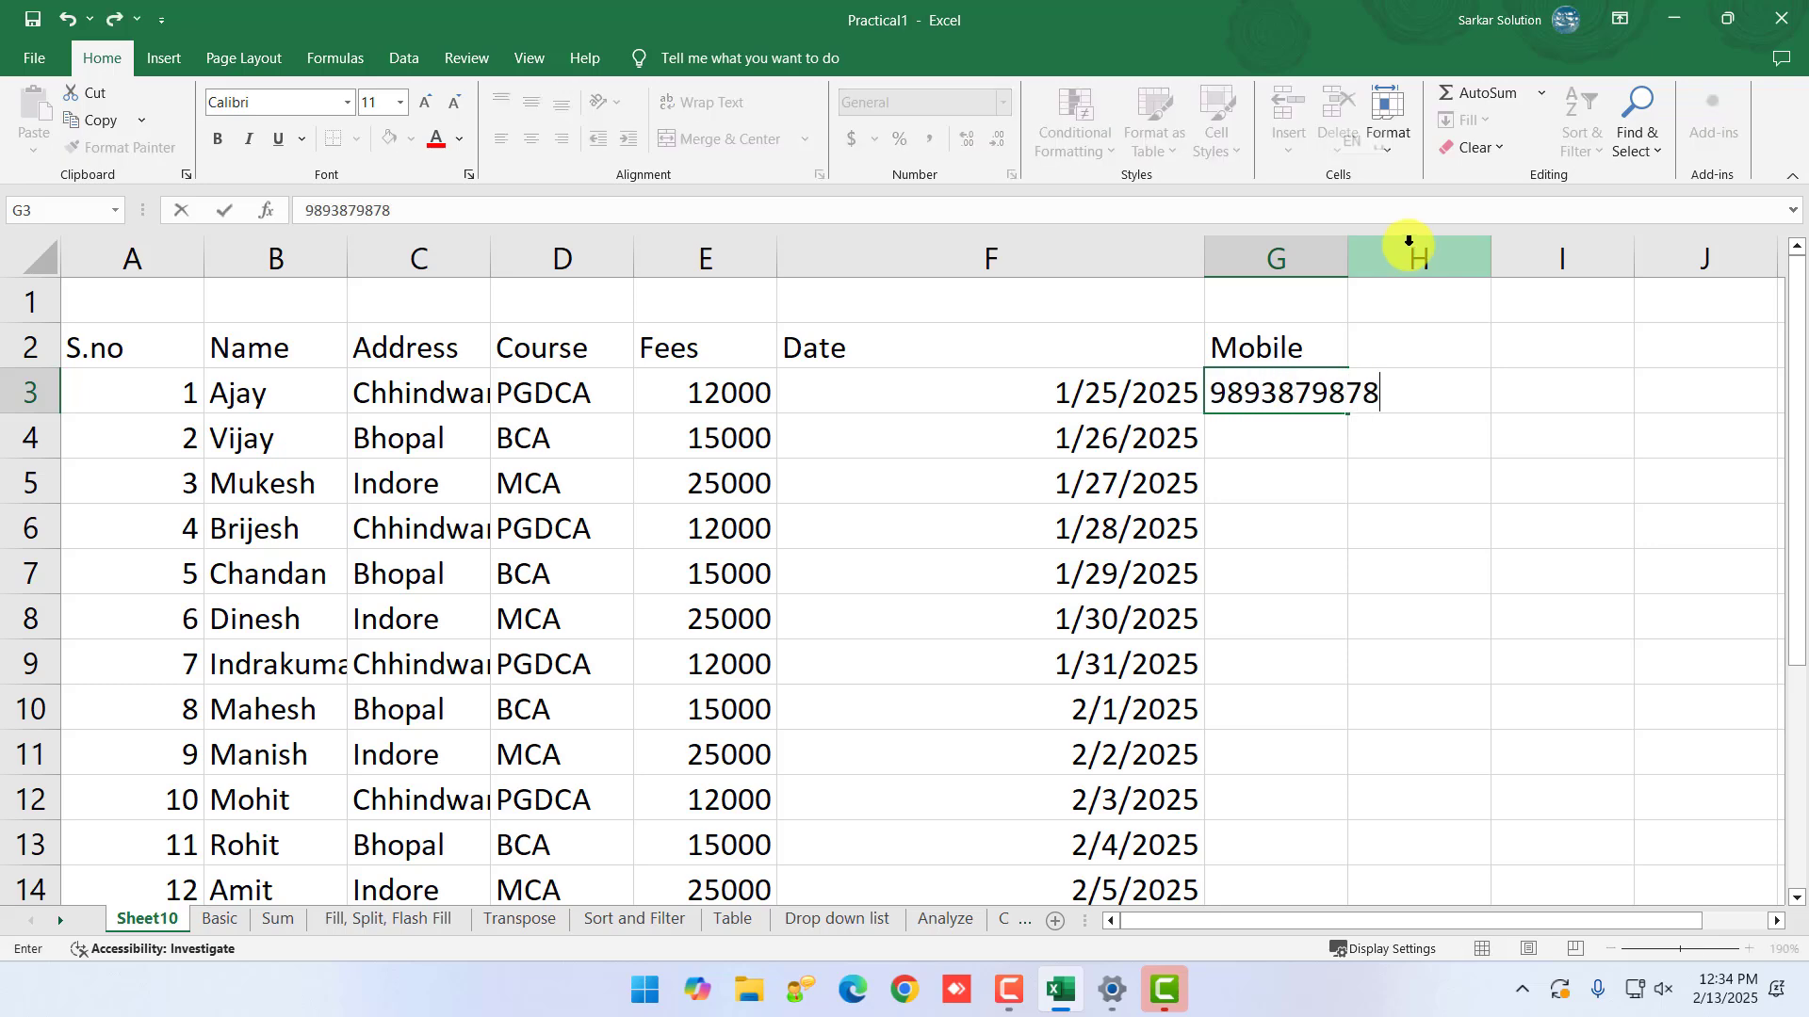
key("Return")
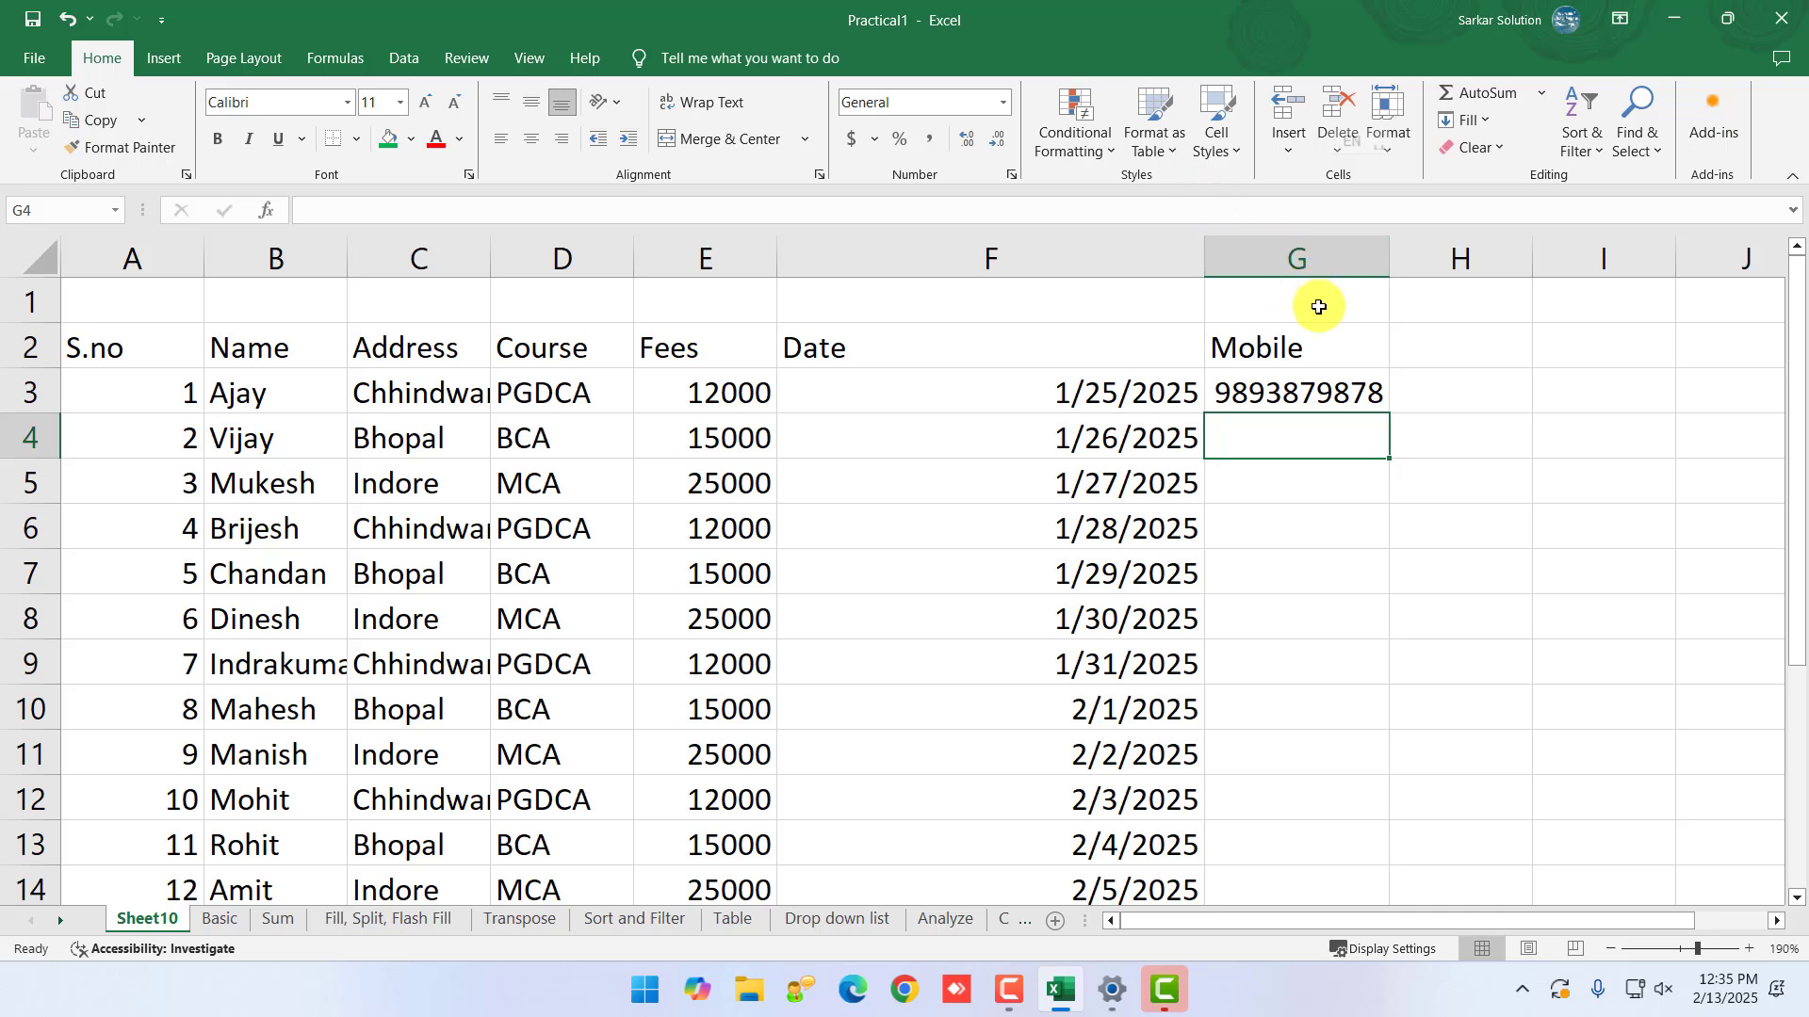
- Try prefixing the mobile number in G3 with a leading 0
left_click(1232, 392)
double_click(1217, 392)
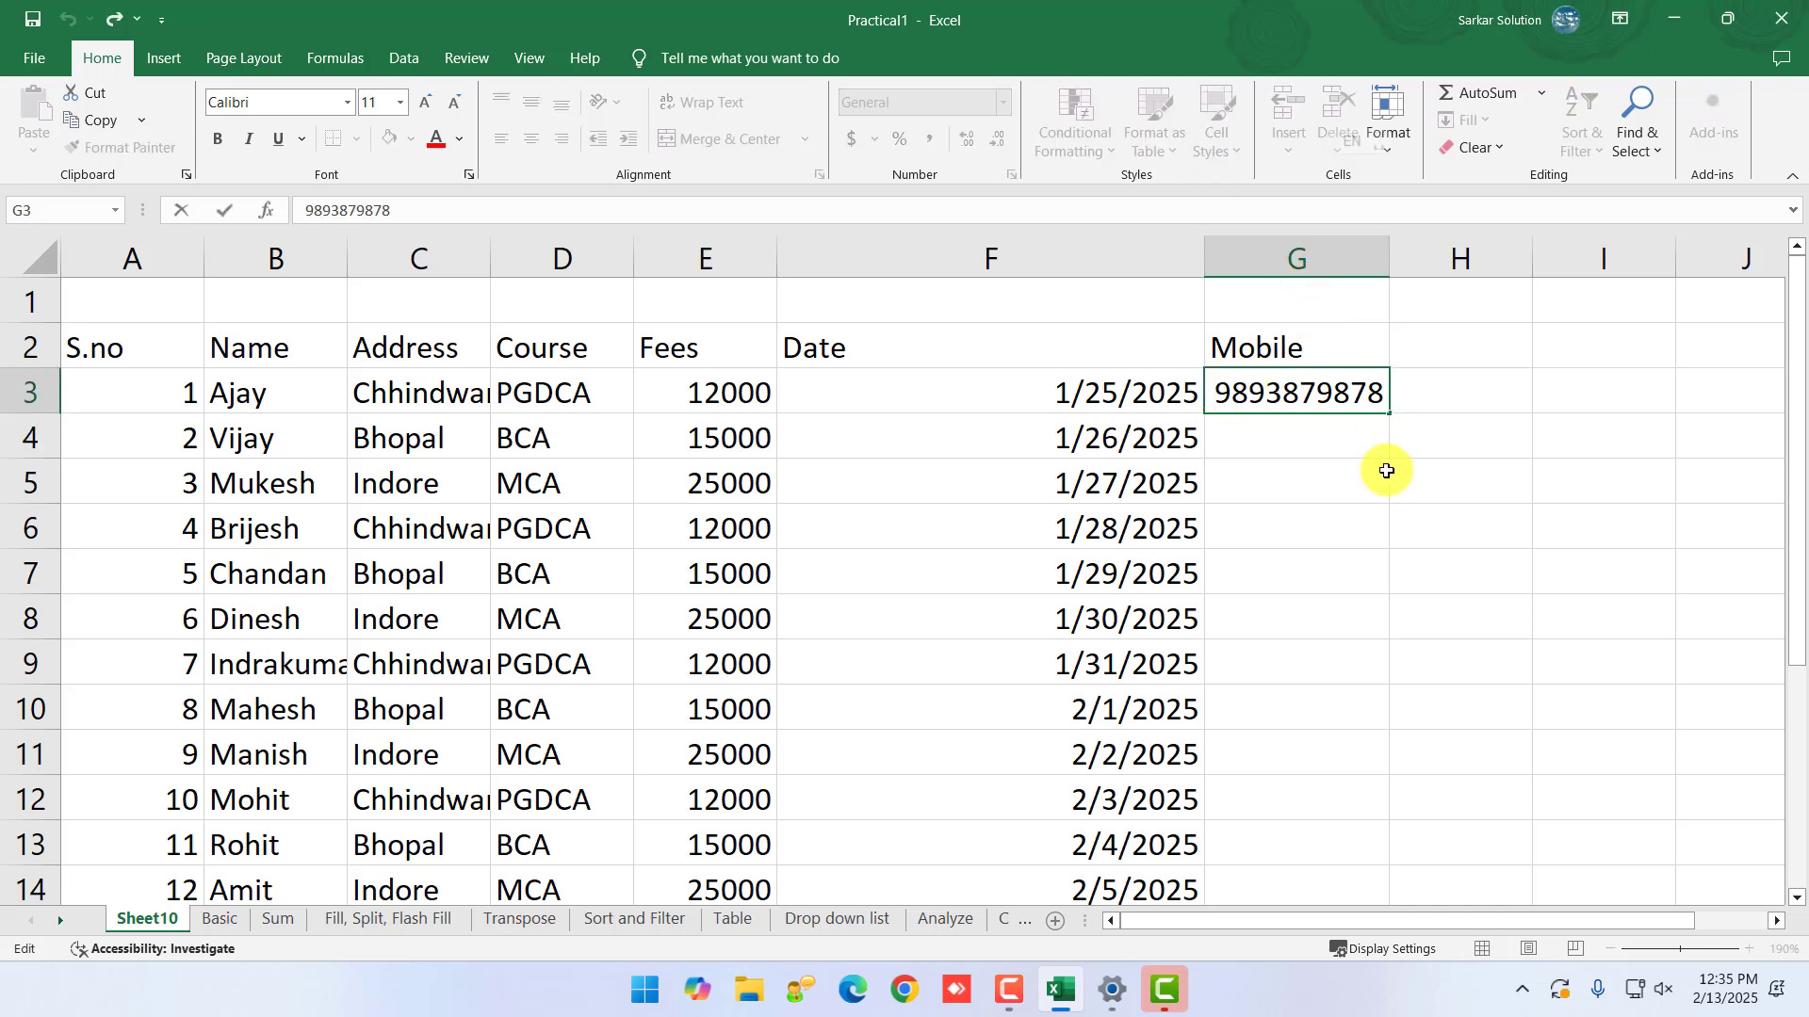
type("0")
key("Return")
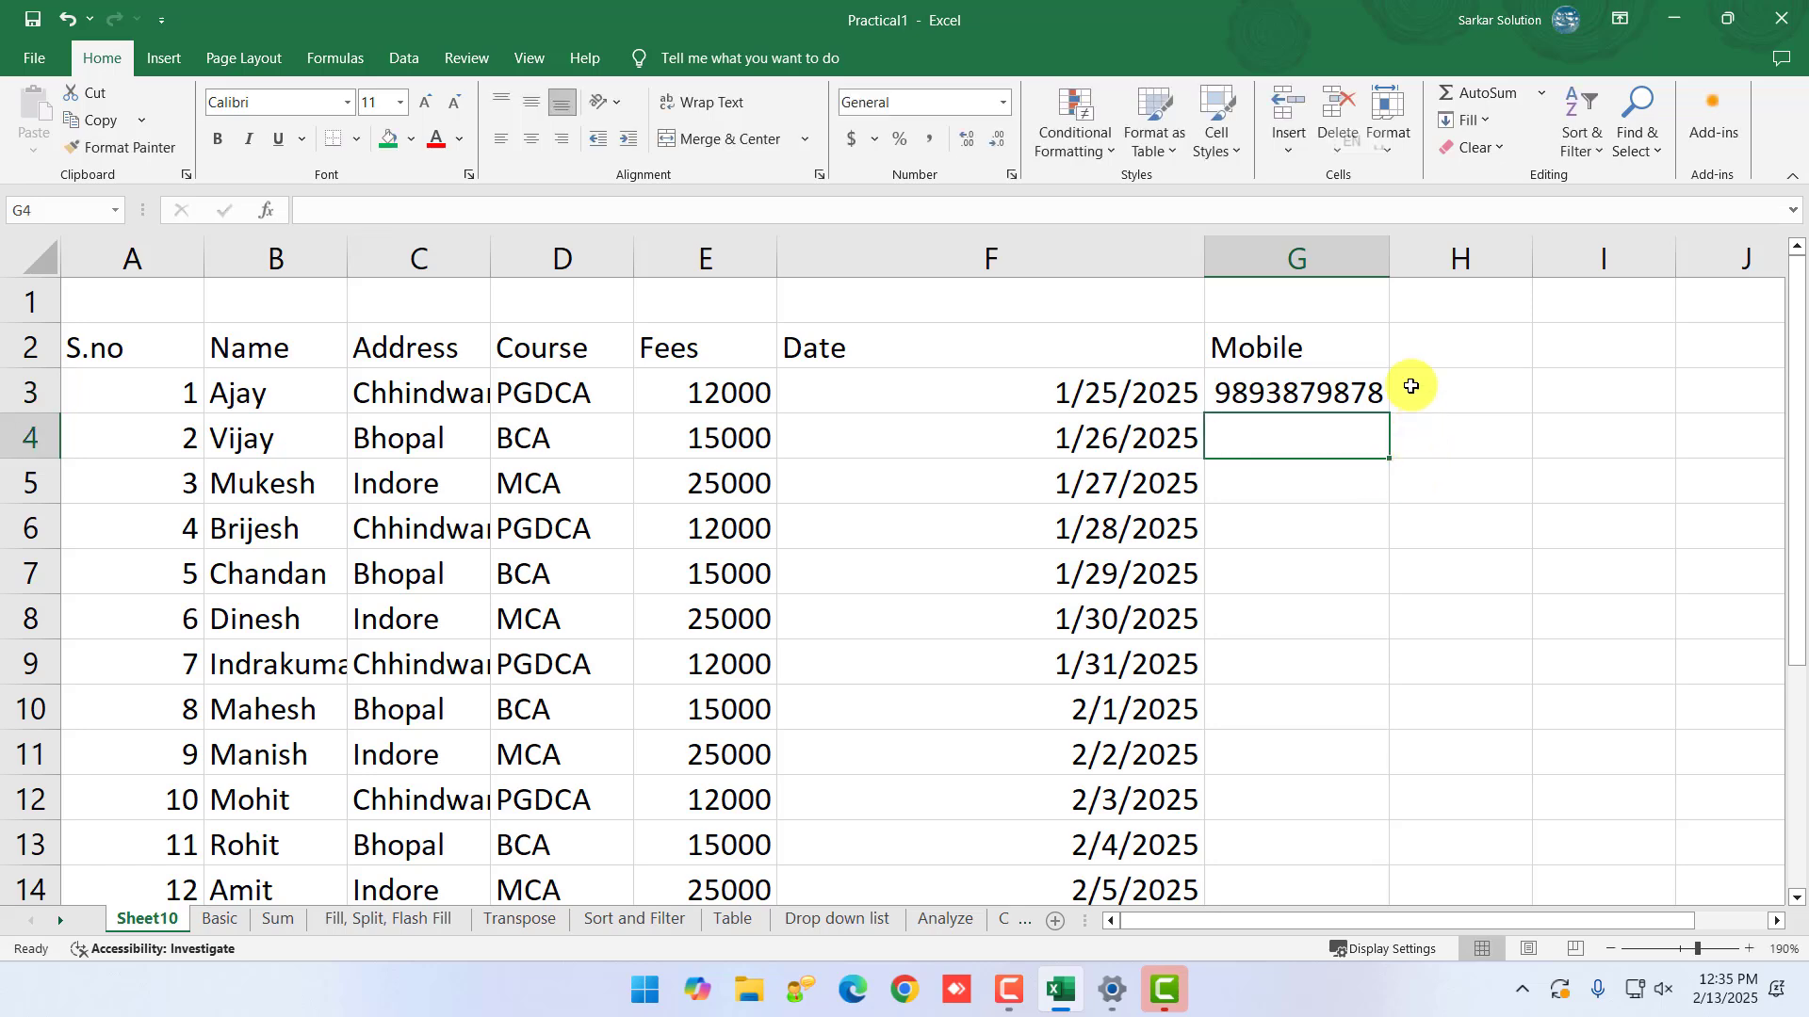
- Autofit column G to the mobile number and recheck the value in G3
double_click(1388, 263)
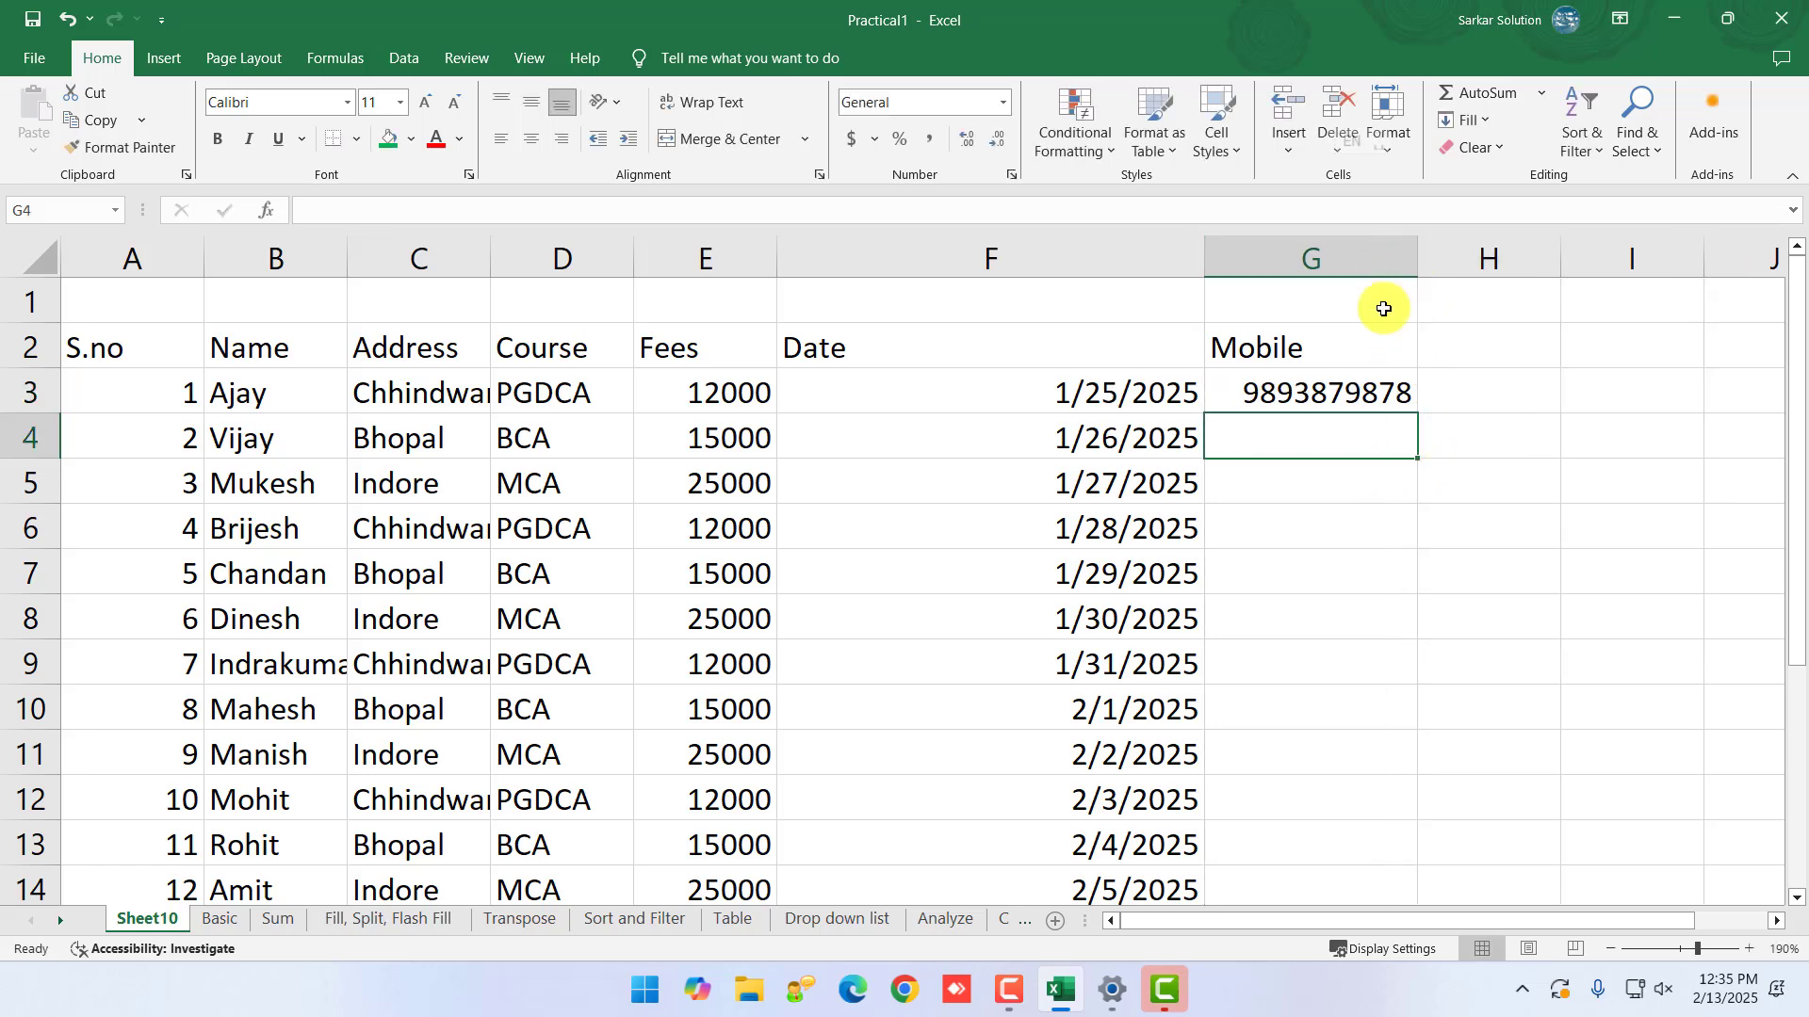
left_click(1251, 394)
left_click(1328, 420)
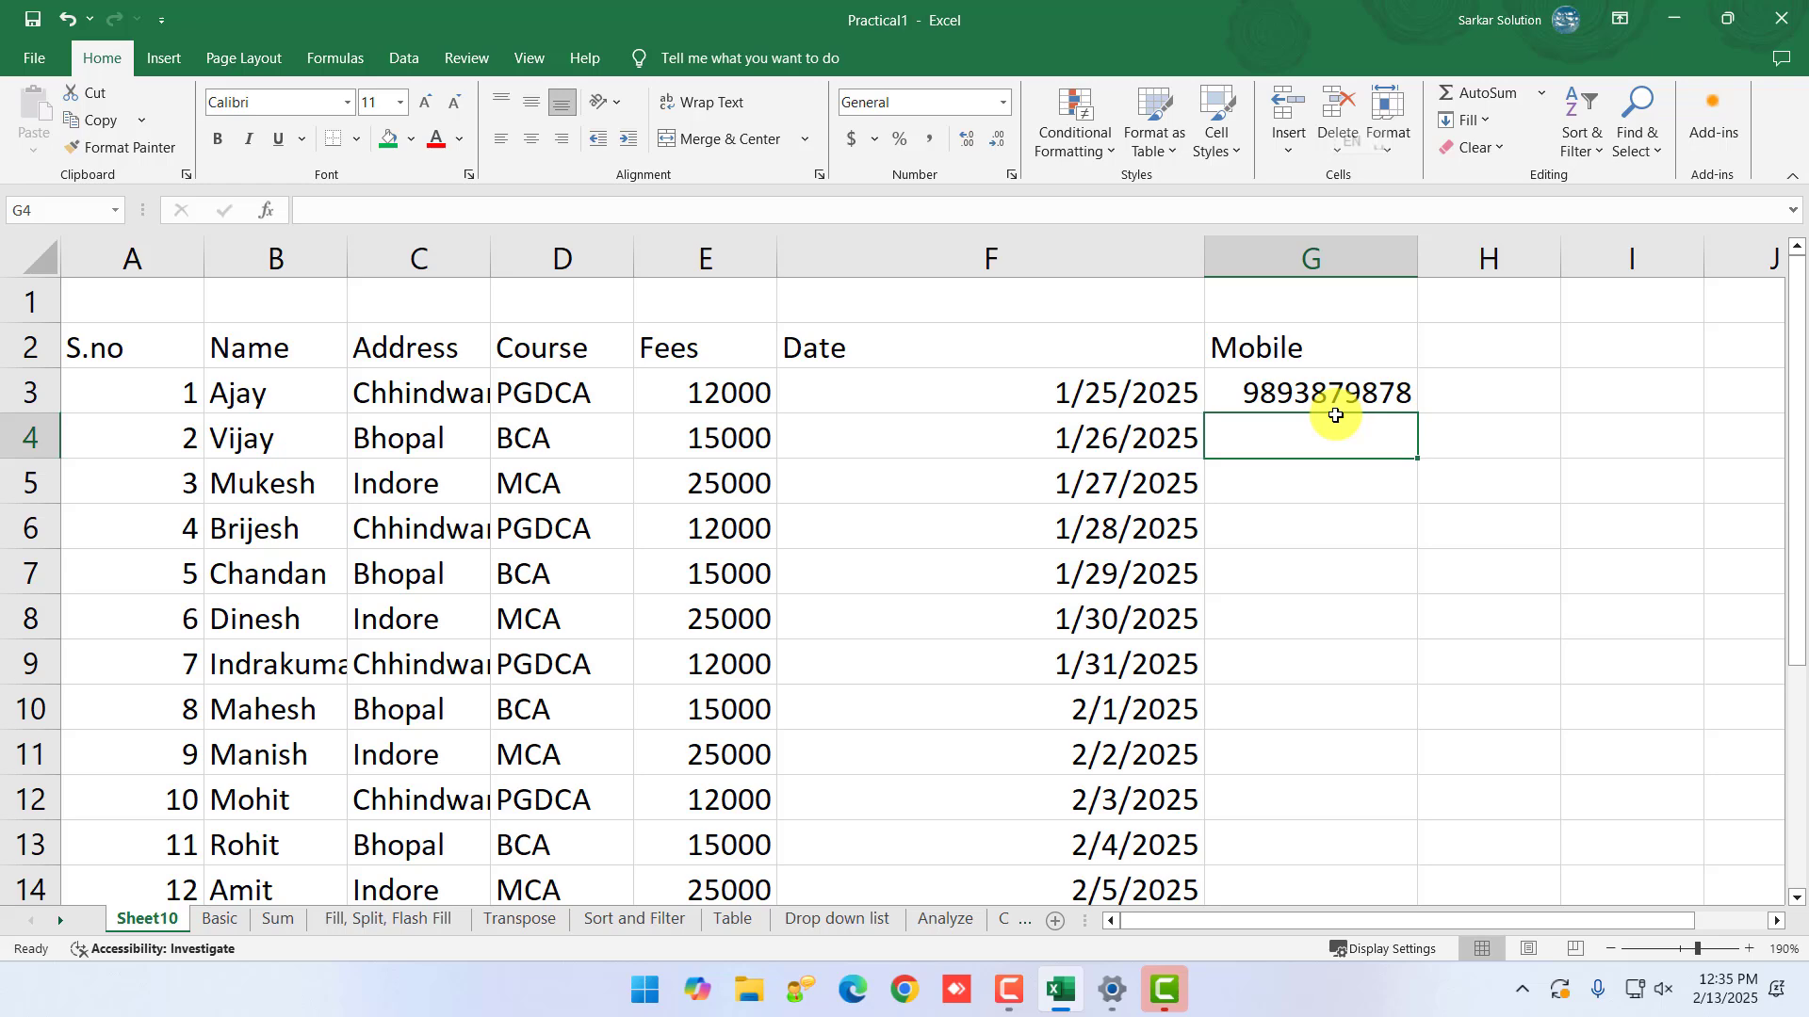
left_click(1251, 394)
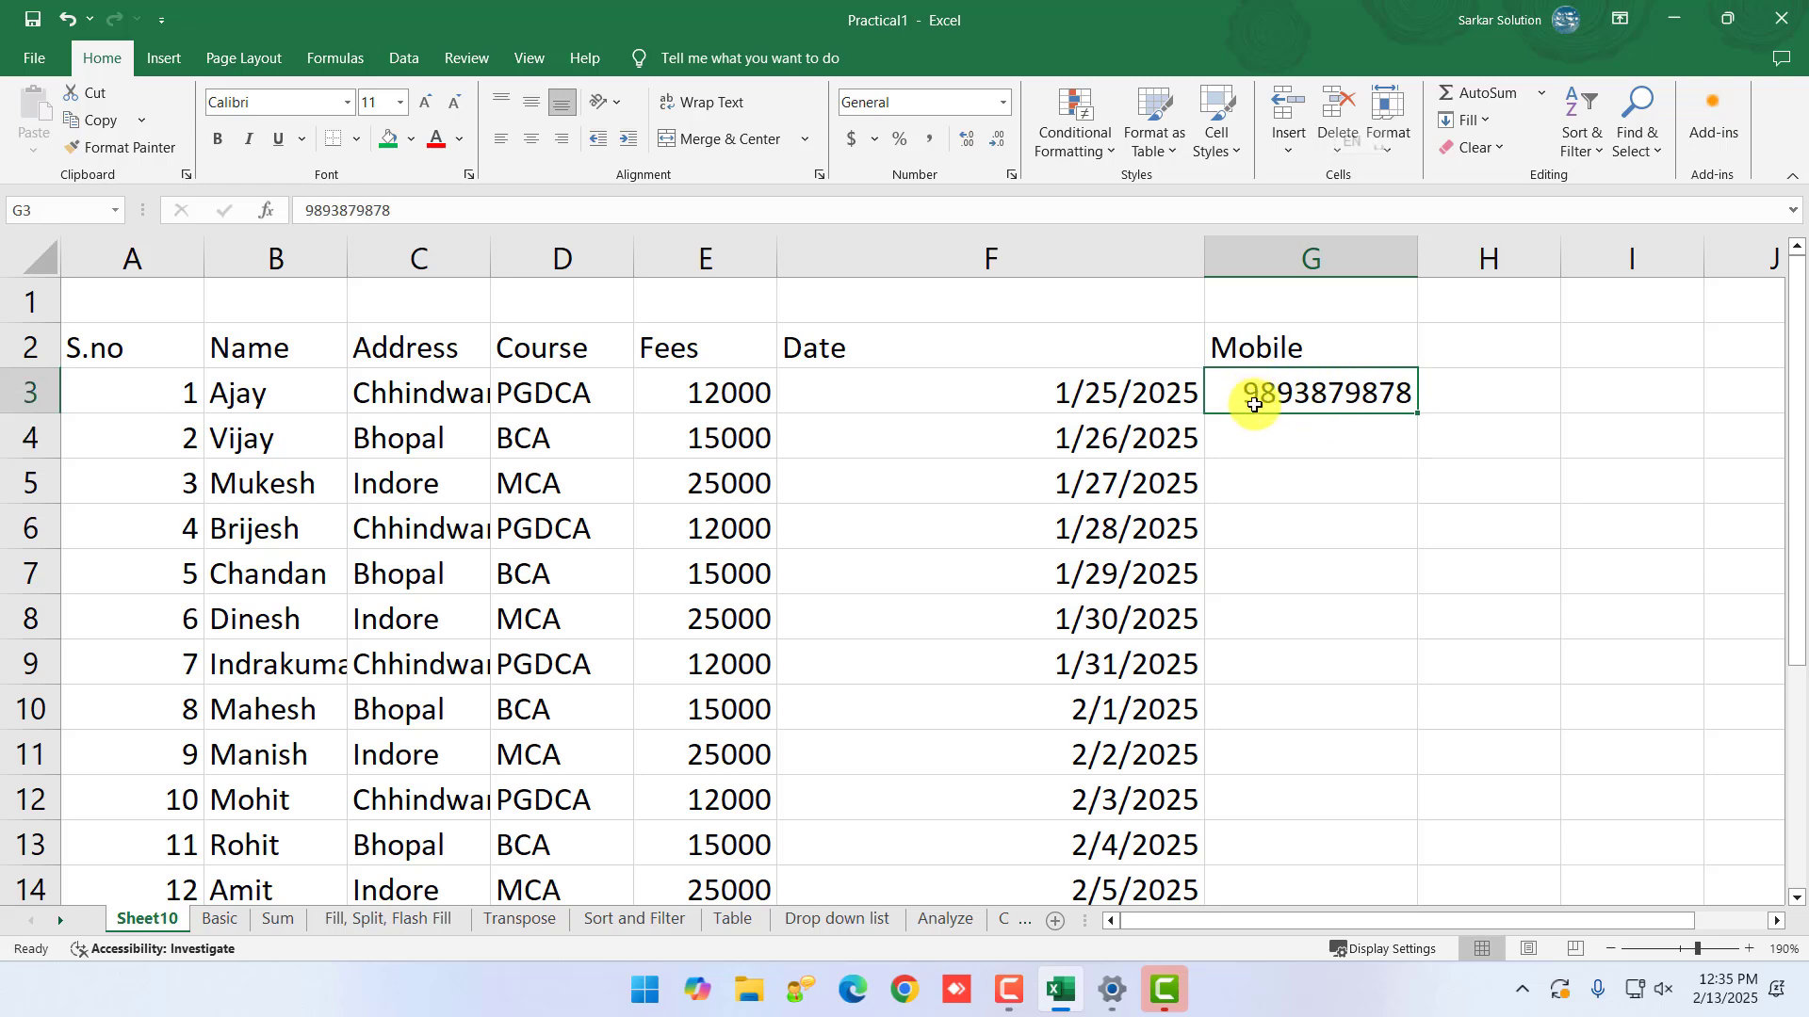
left_click(1328, 444)
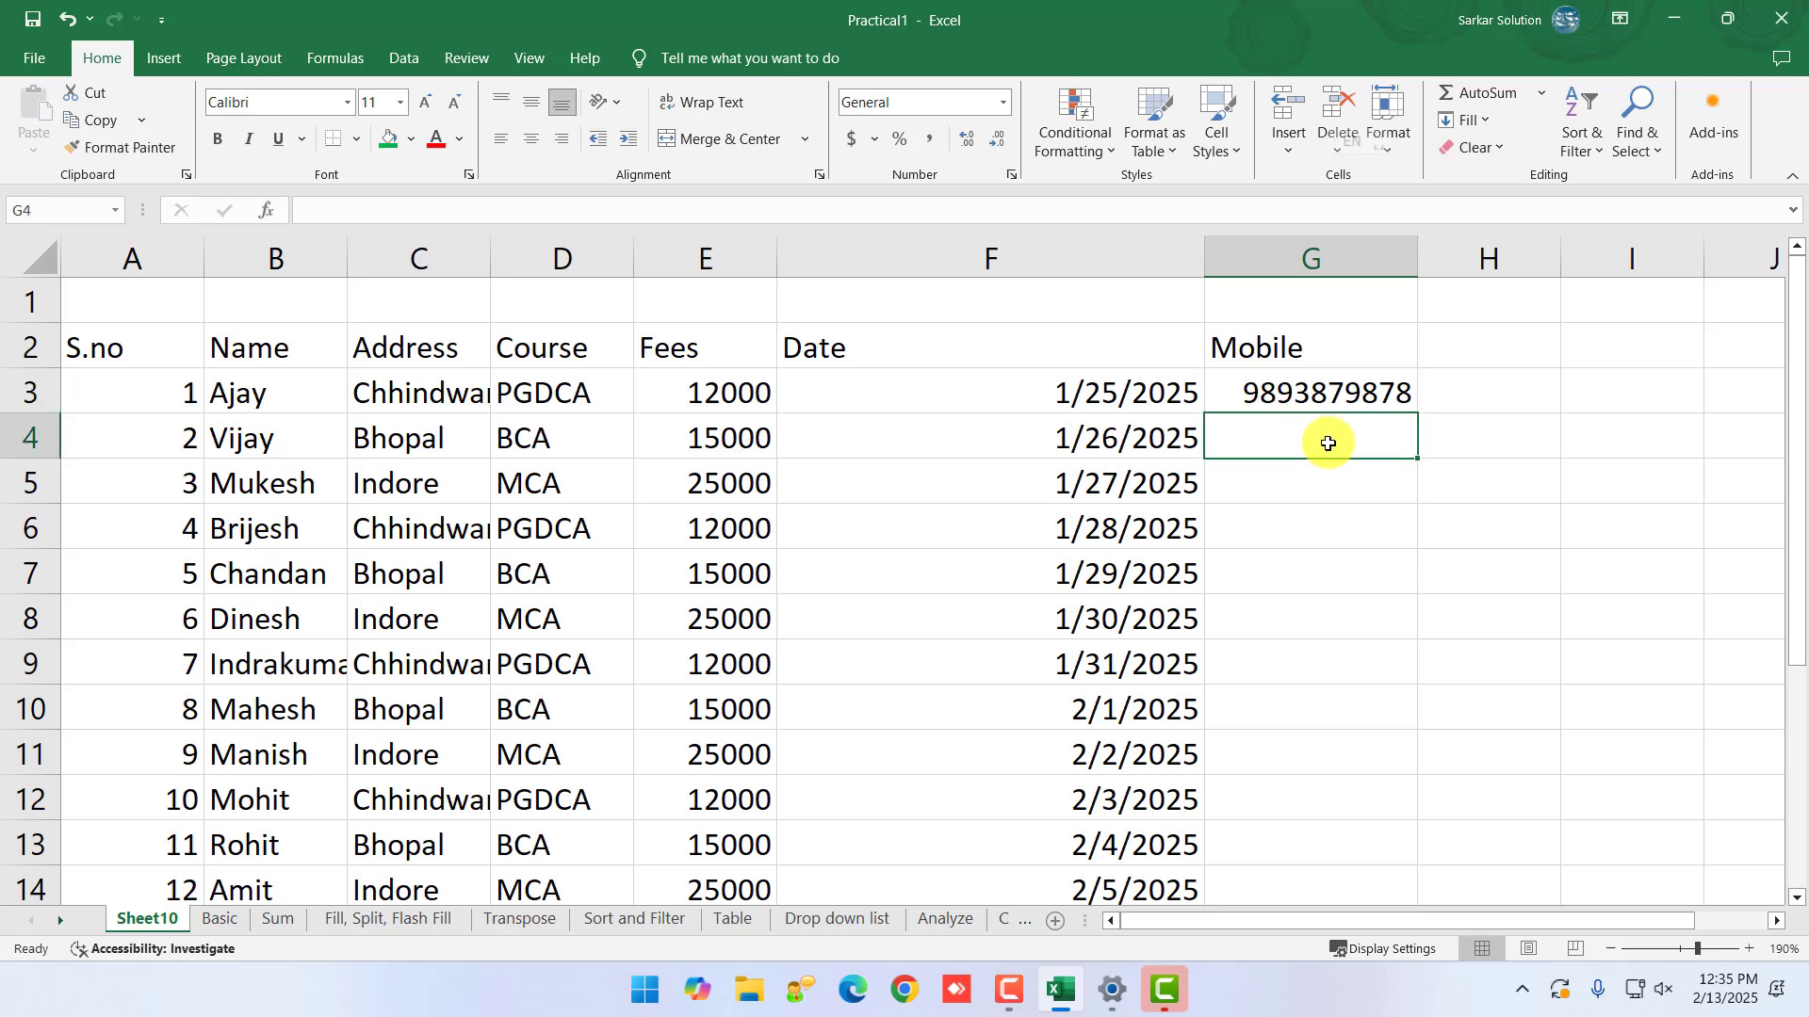
left_click(1313, 394)
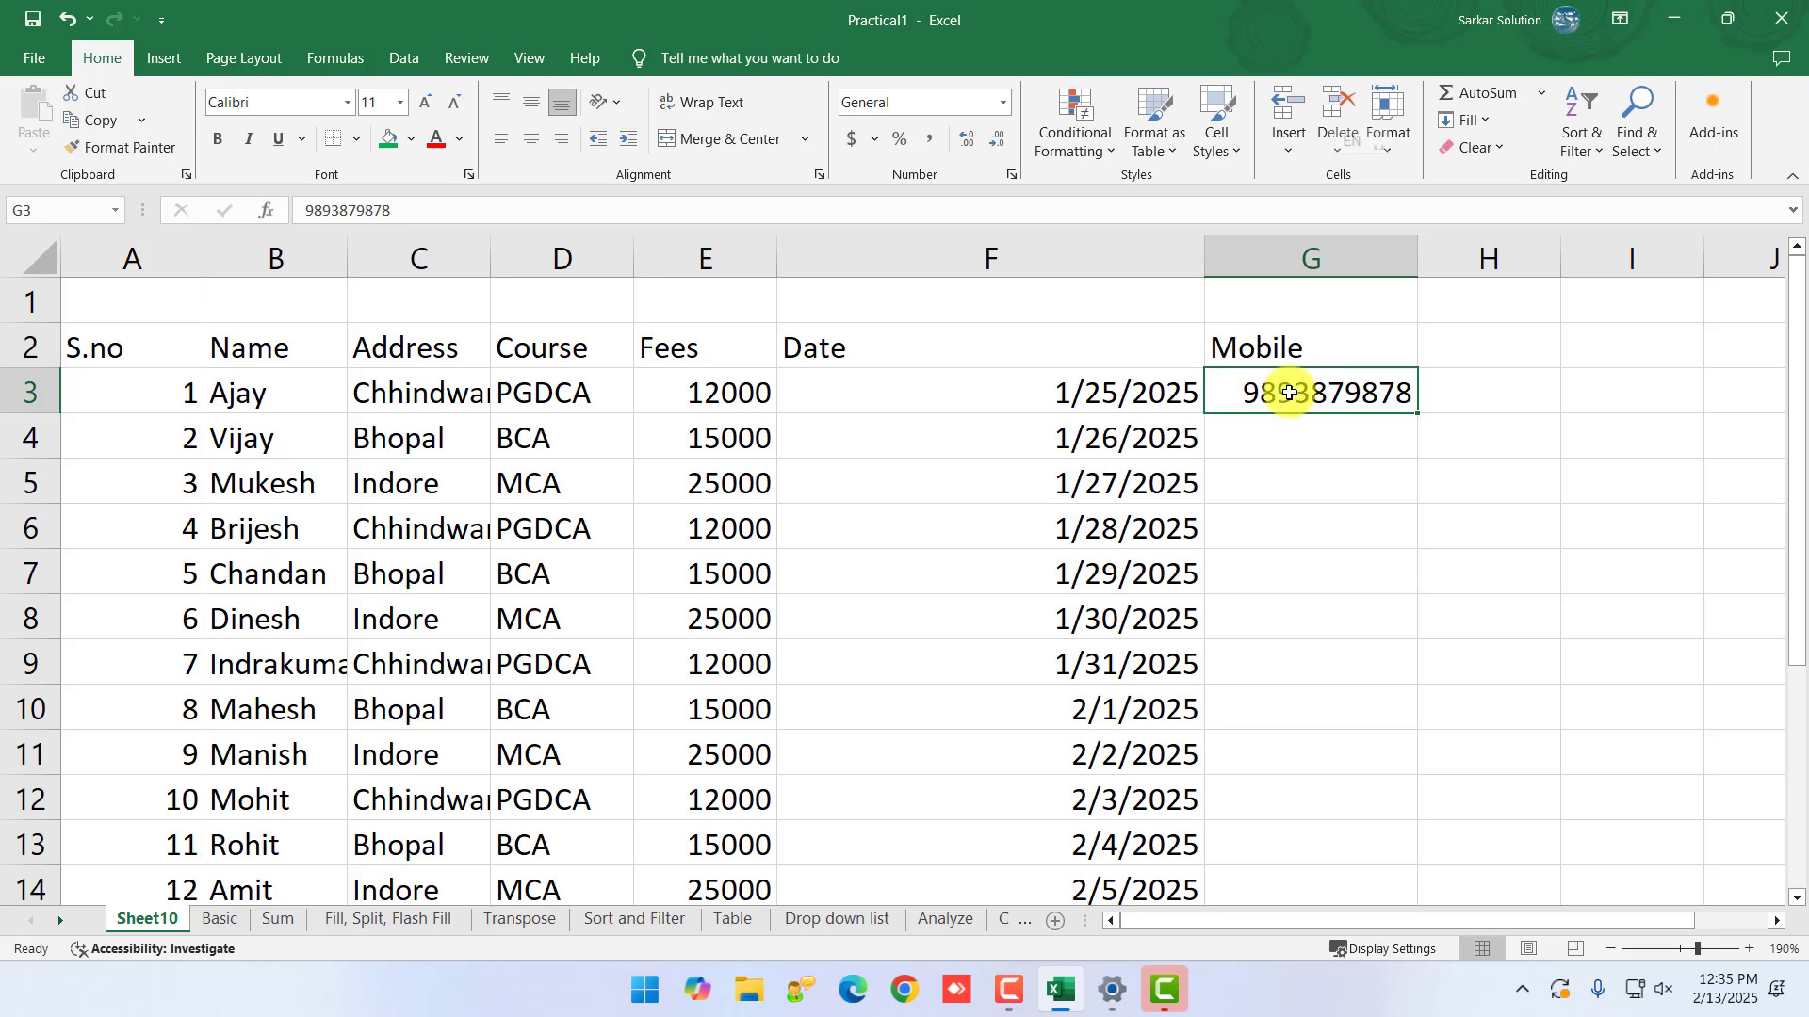
- Set G3 to Text format, re-add the leading 0, and leave the stored-as-text warning unconverted
left_click(1002, 103)
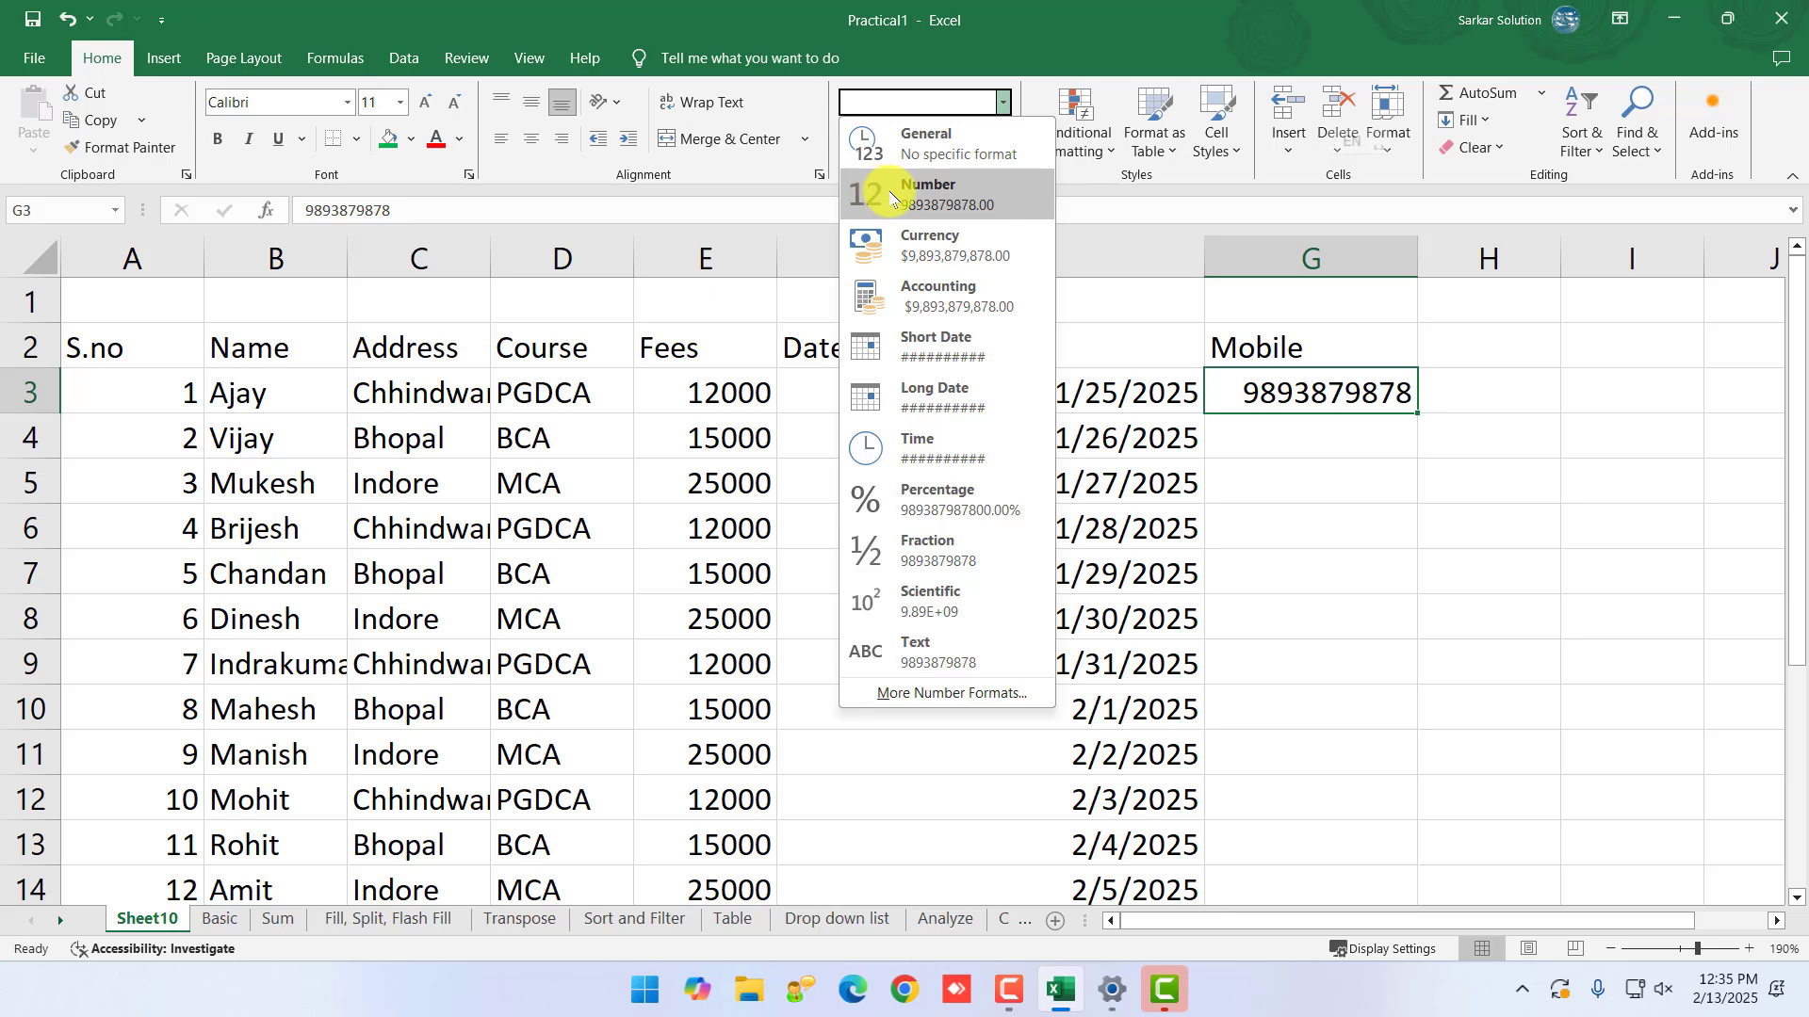
left_click(962, 662)
double_click(1215, 388)
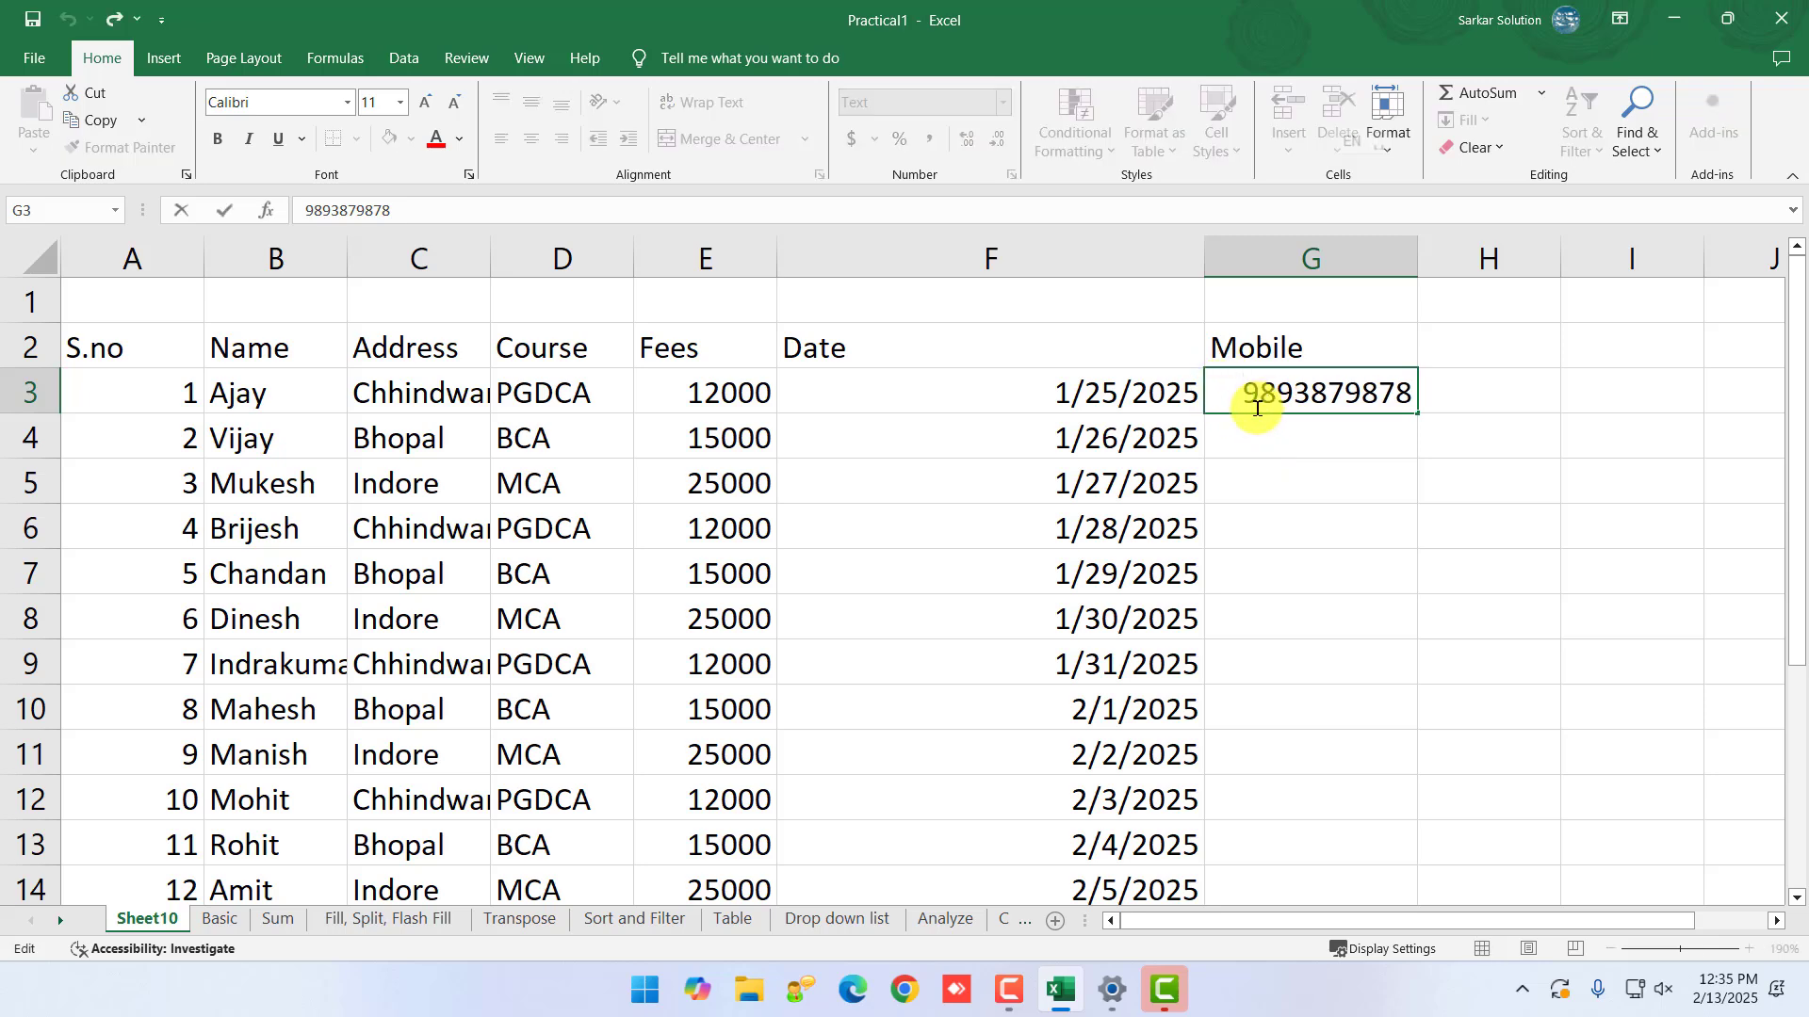
type("0")
key("Return")
left_click(1291, 394)
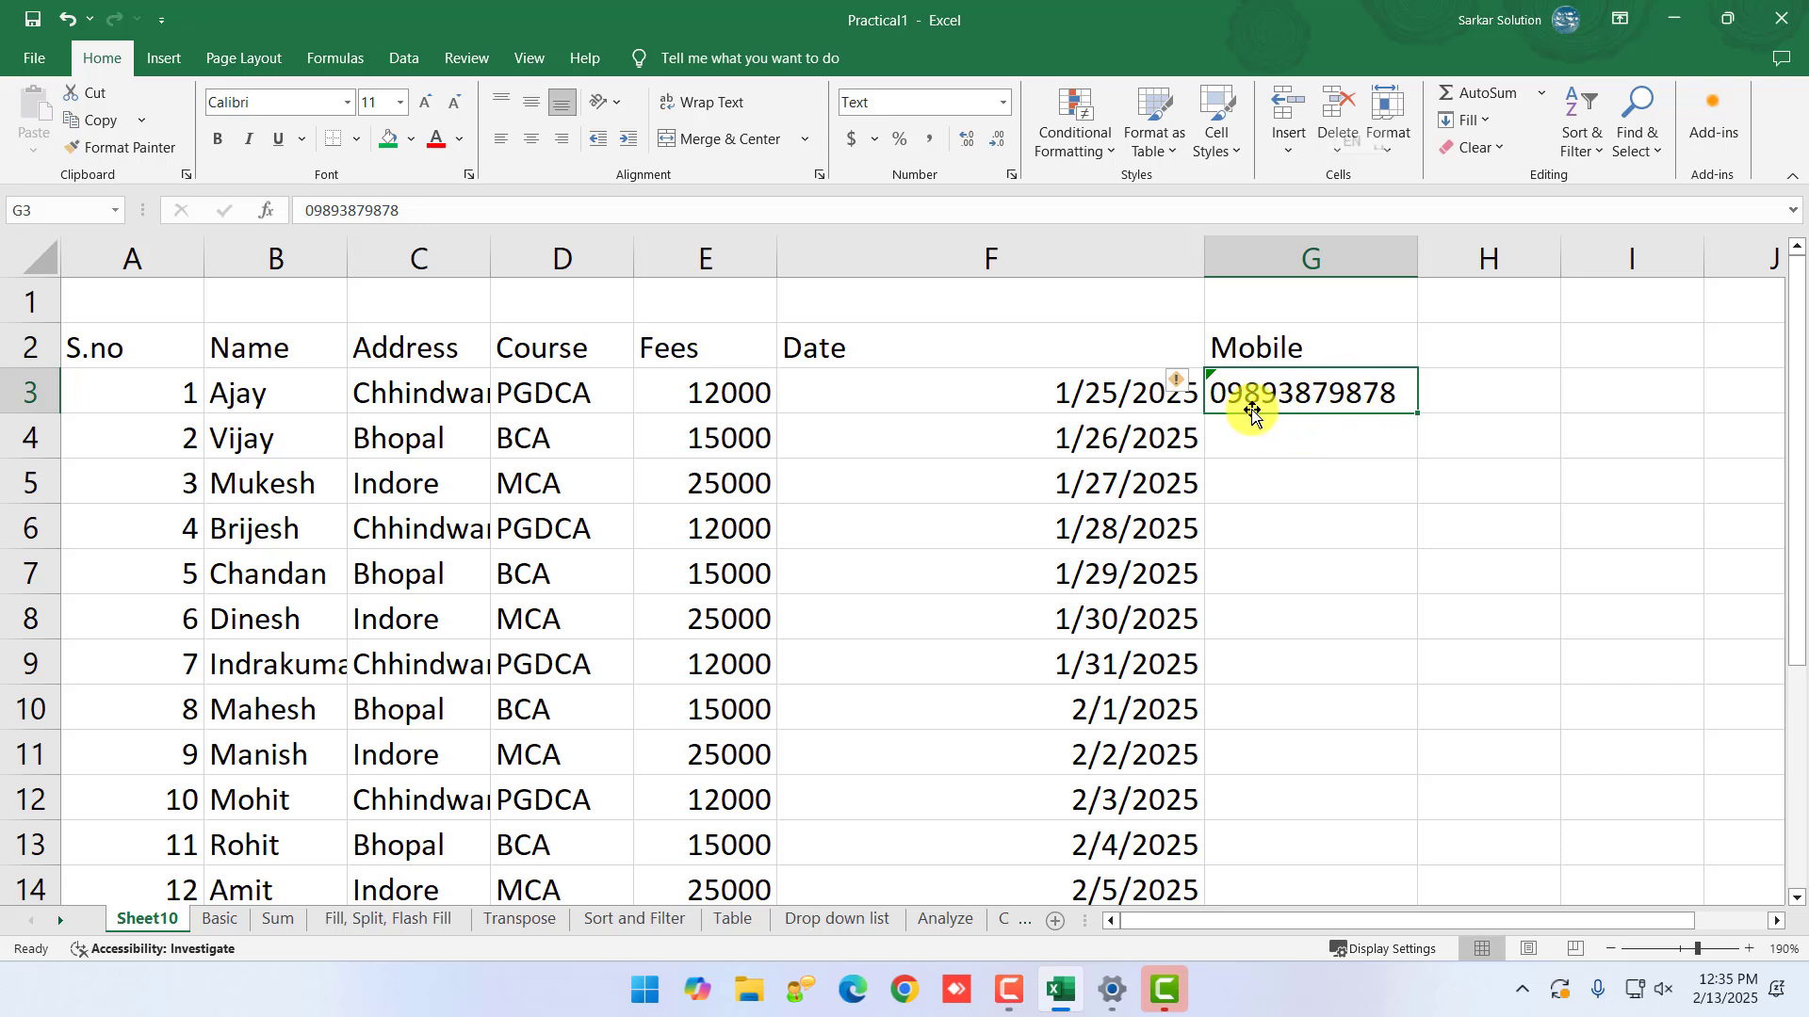
left_click(1179, 384)
left_click(1178, 384)
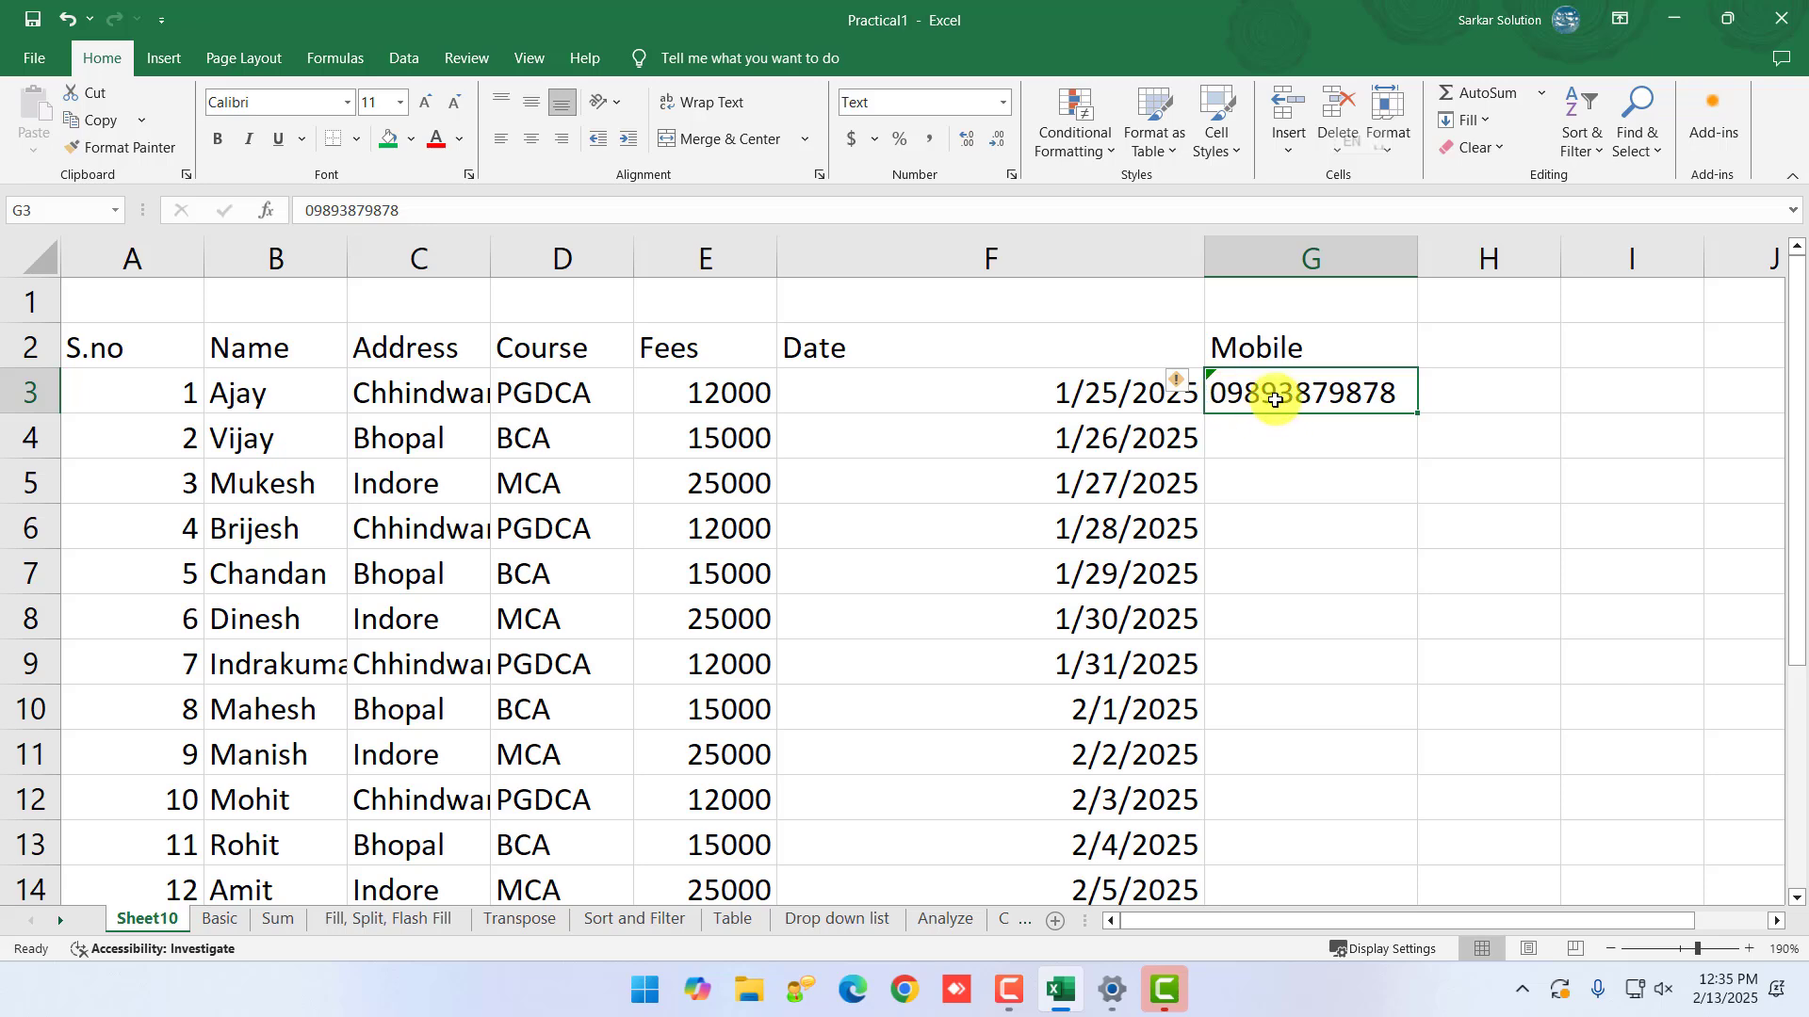
- Browse the Number Format and Accounting currency lists without applying anything, then select a cell below Fees
left_click(1005, 104)
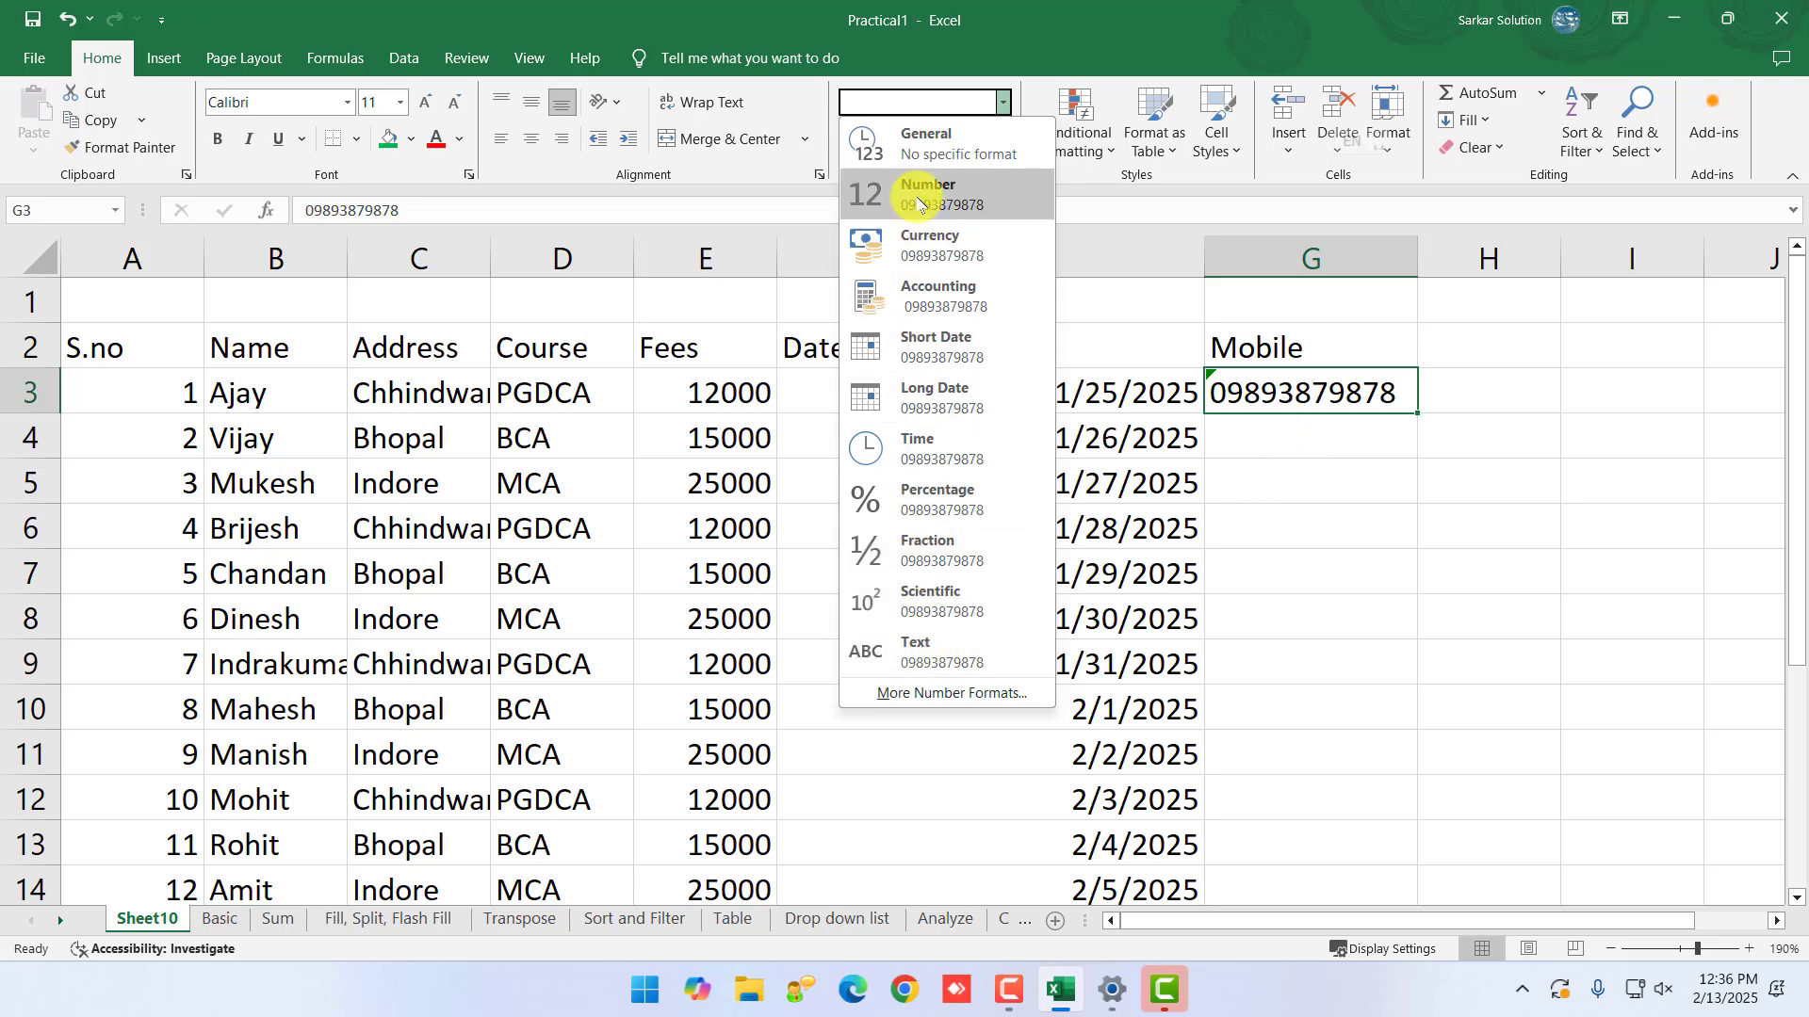
left_click(1005, 104)
left_click(905, 392)
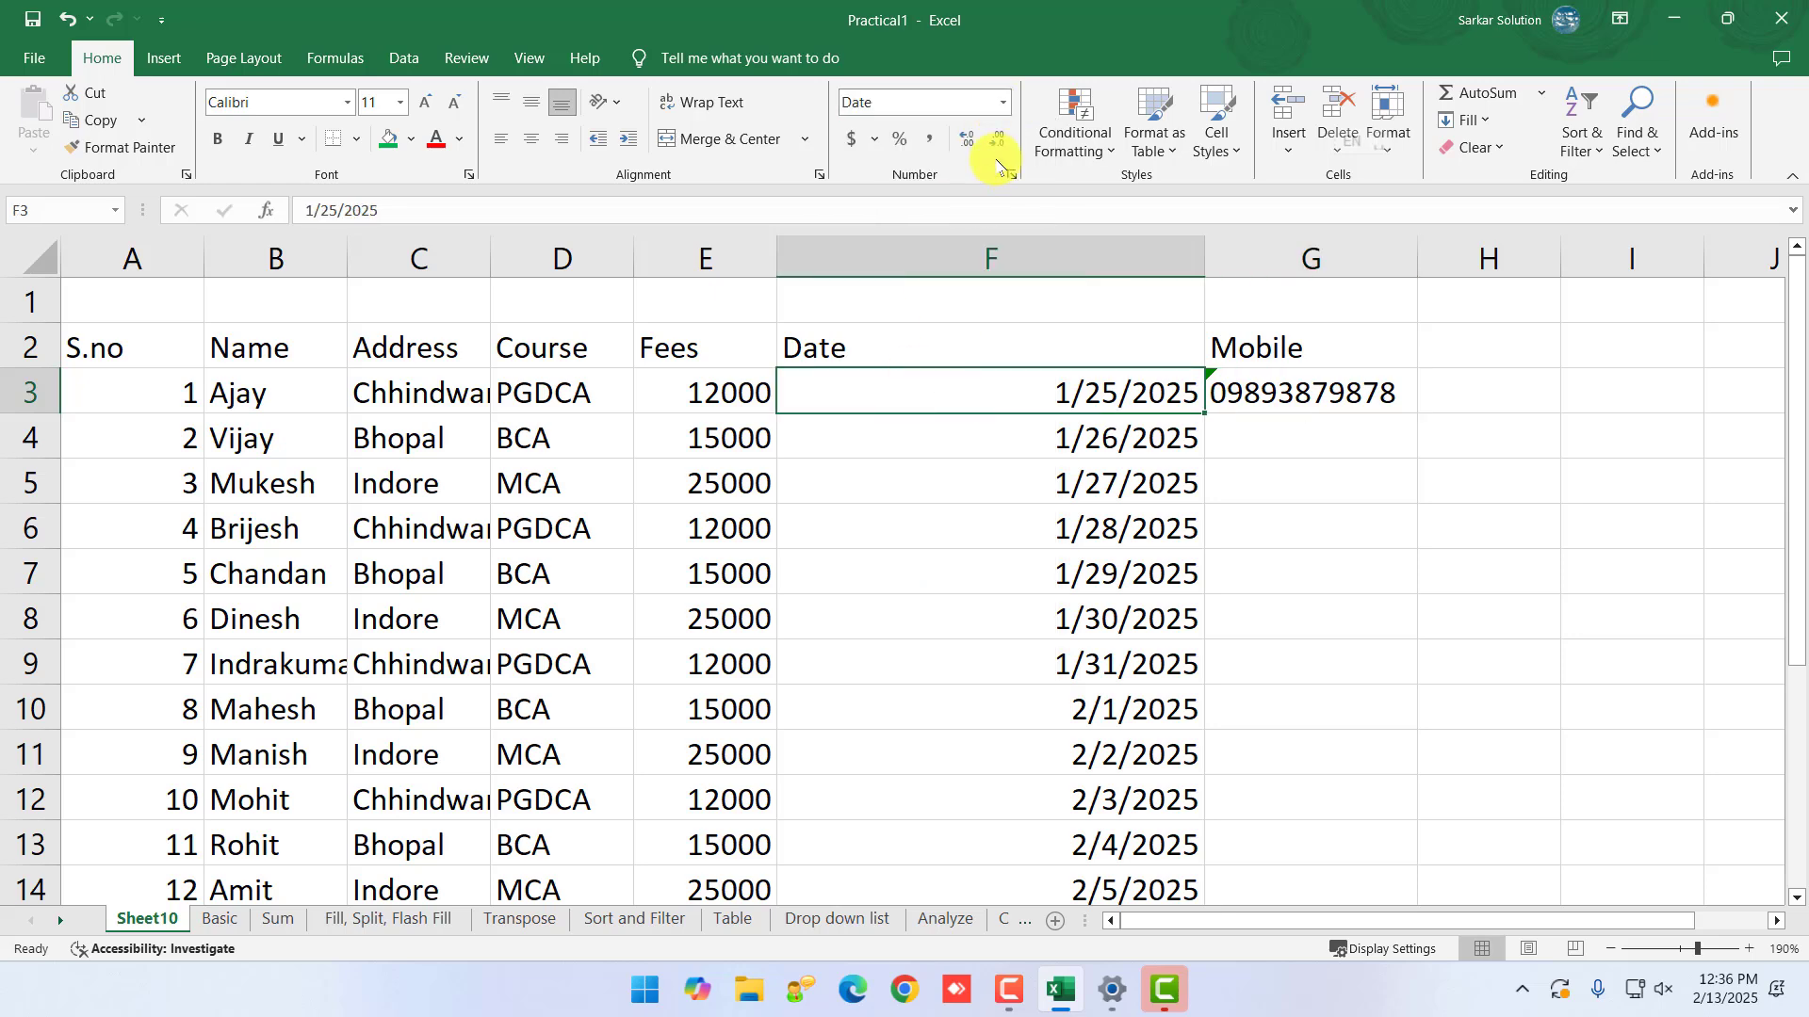
left_click(875, 141)
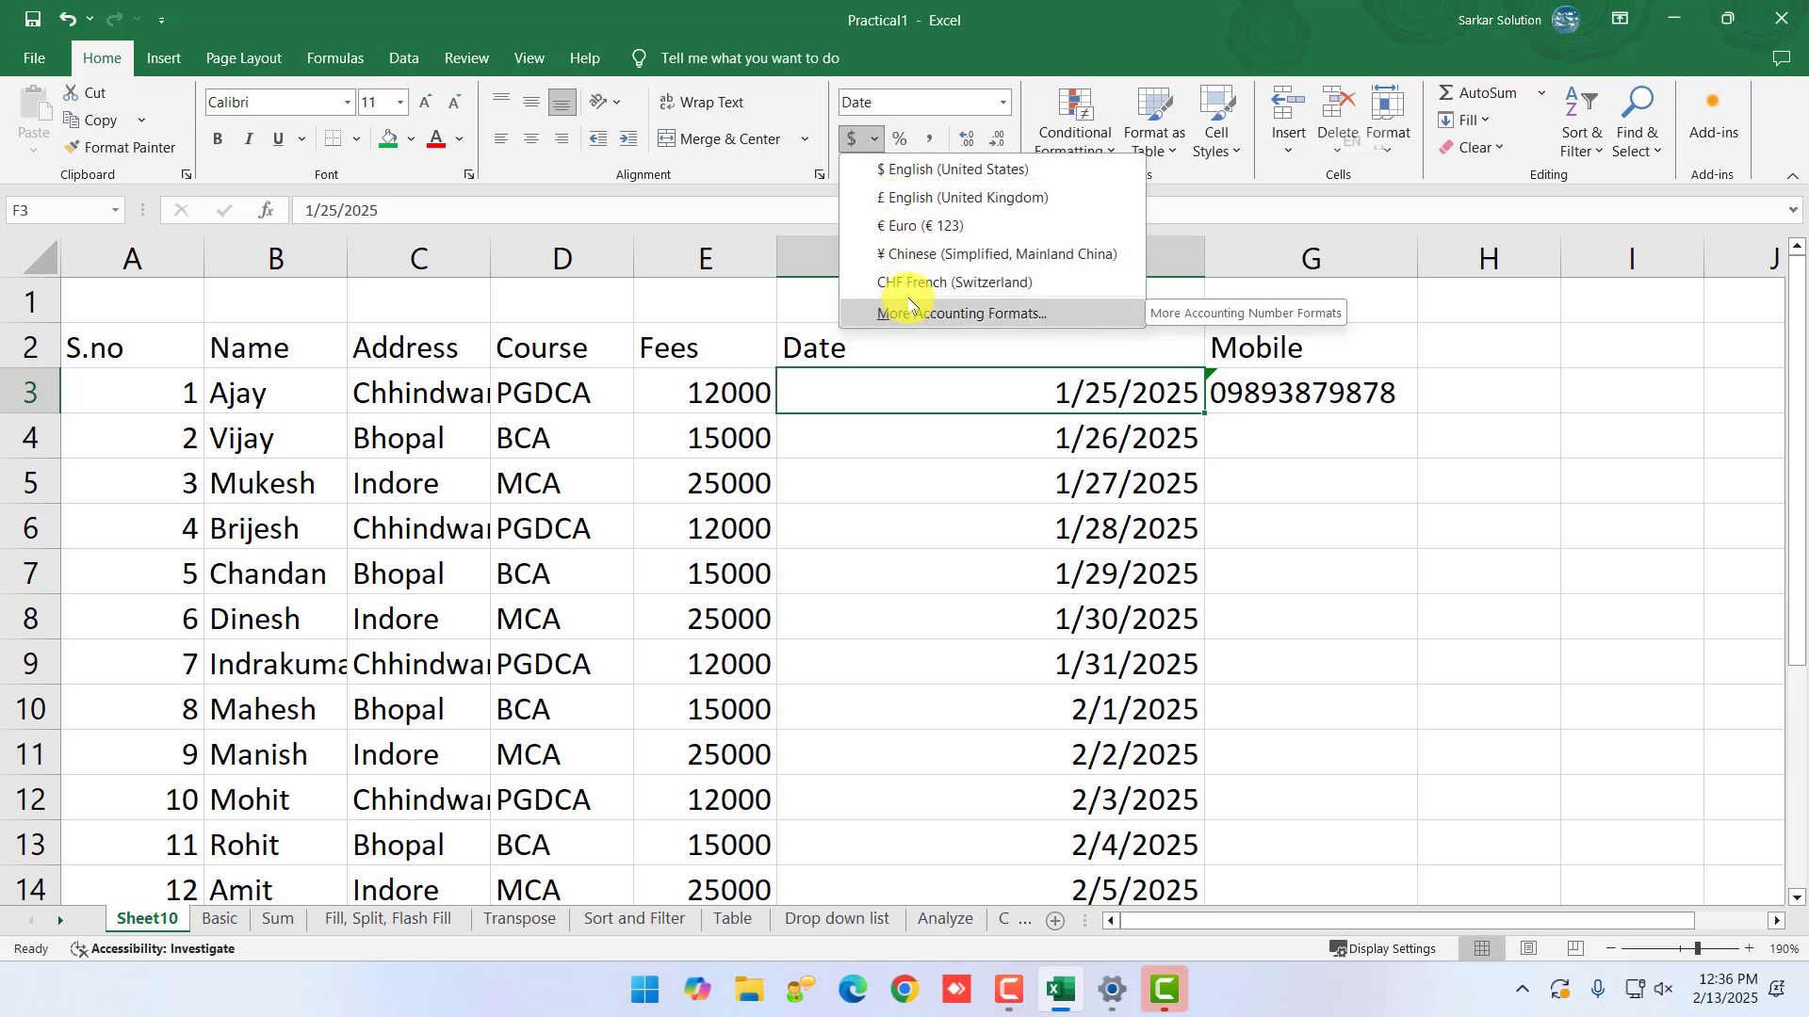
left_click(1269, 629)
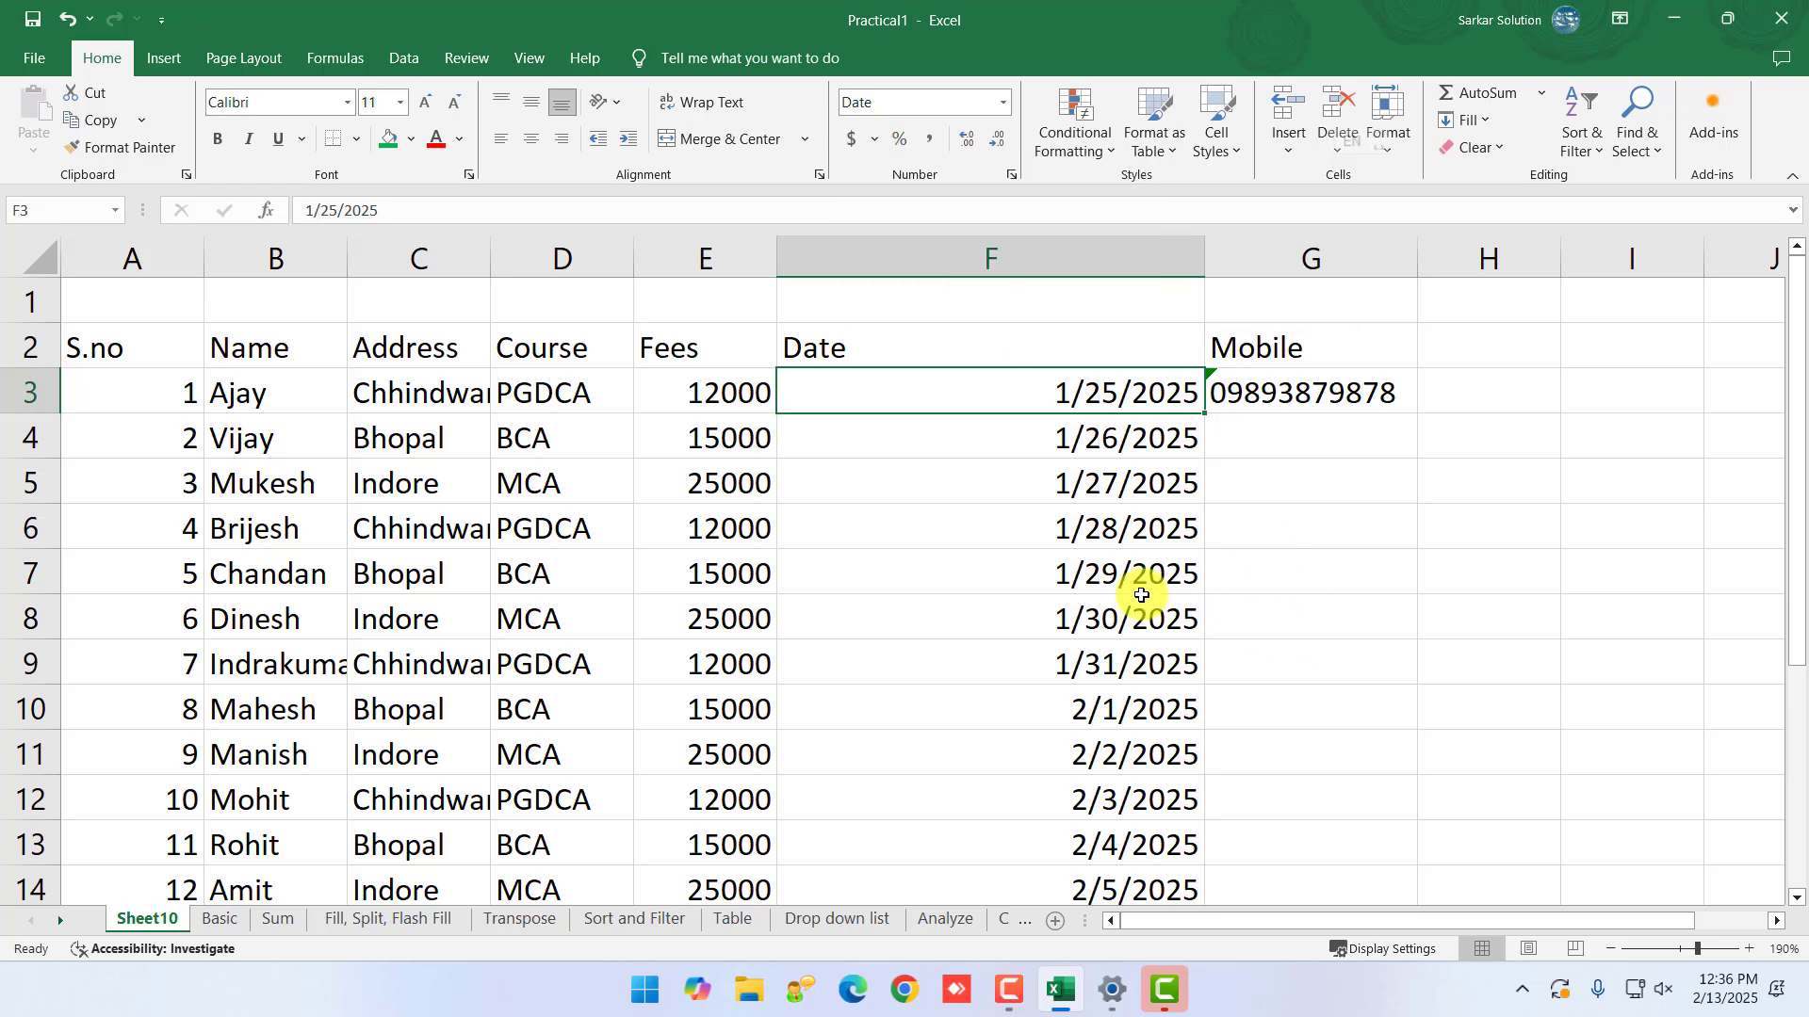
scroll(1143, 622, "down", 1)
scroll(1135, 763, "down", 1)
scroll(1148, 736, "up", 1)
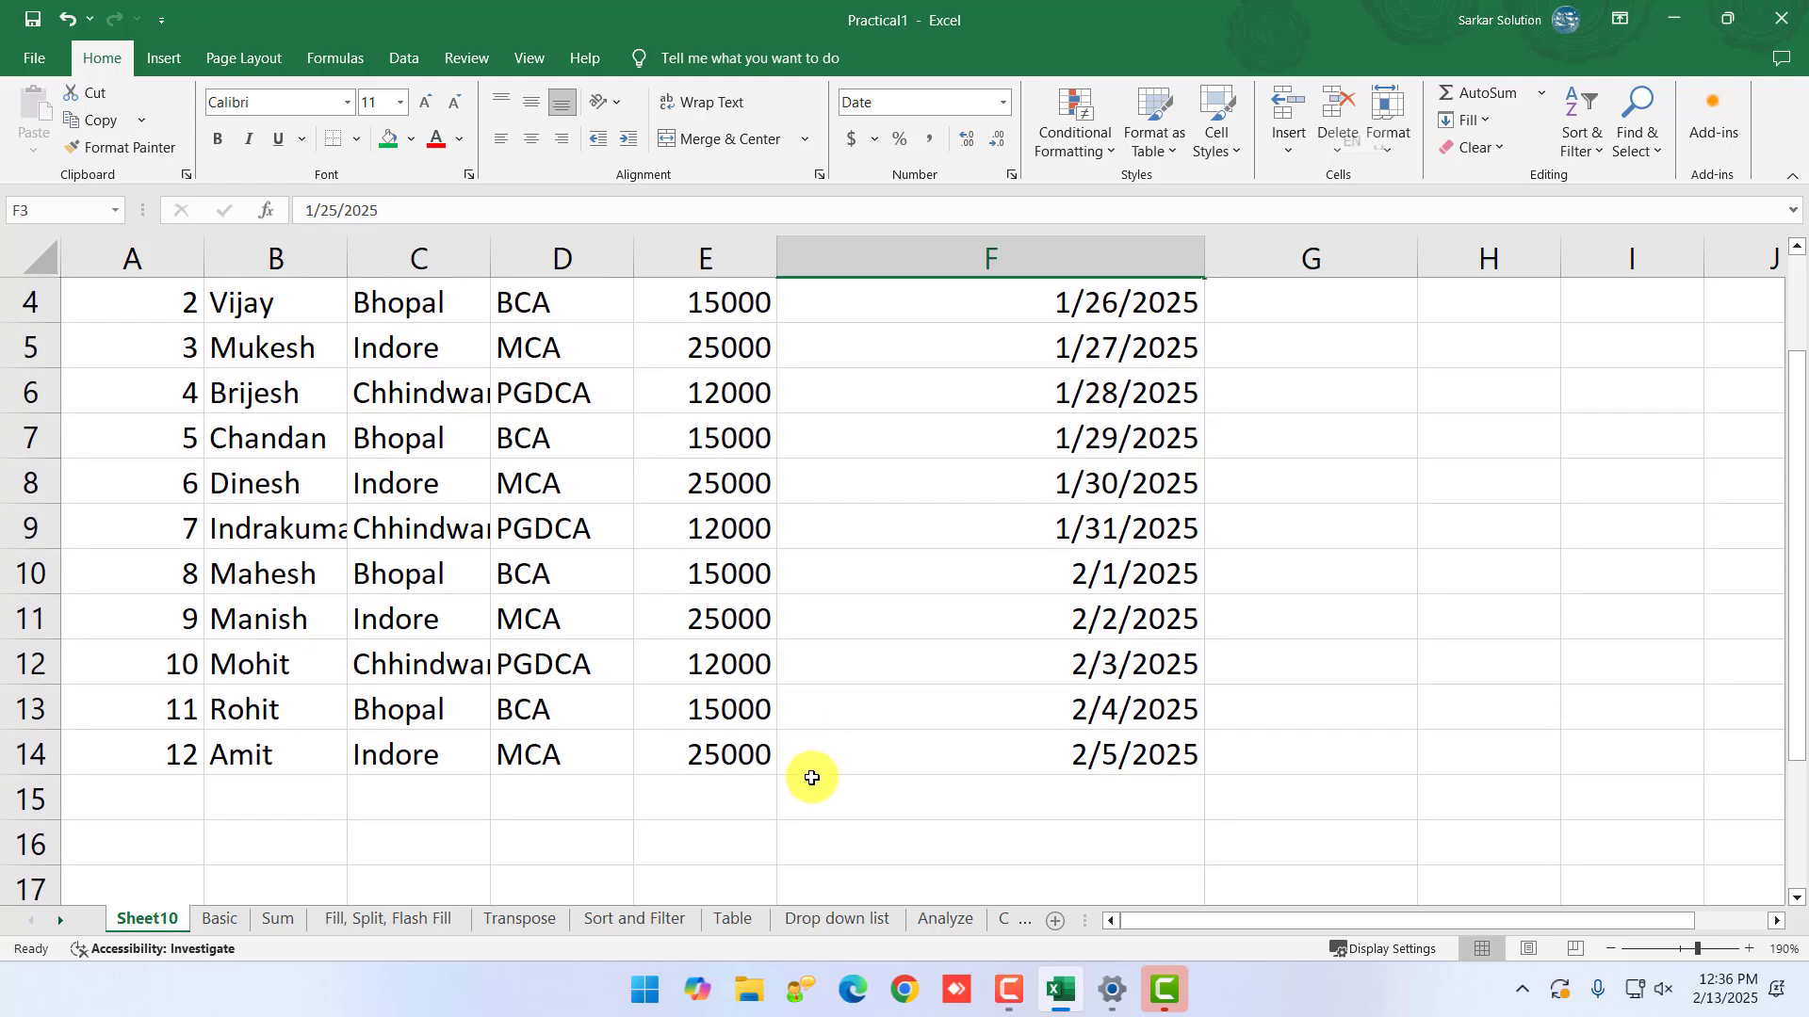
left_click(759, 799)
scroll(770, 785, "down", 2)
- Enter 5000 in E20 and format it as US dollar Accounting, showing $5,000.00
left_click(691, 754)
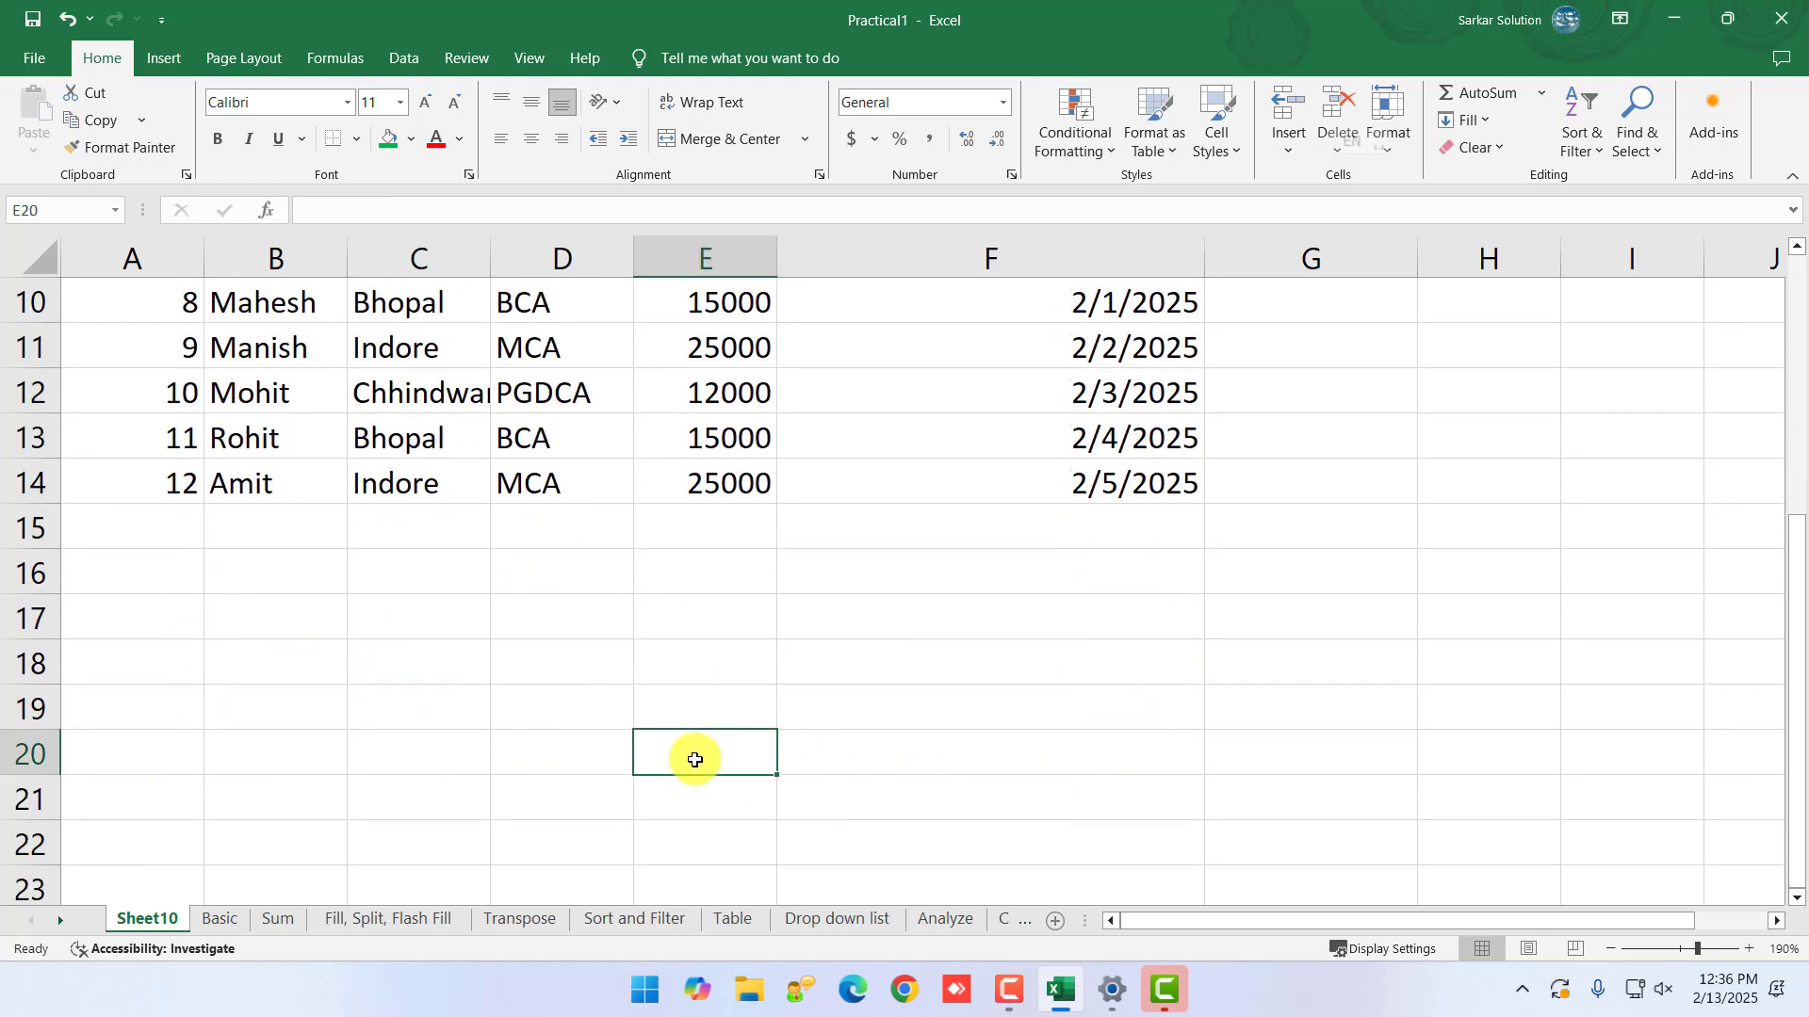
type("5000")
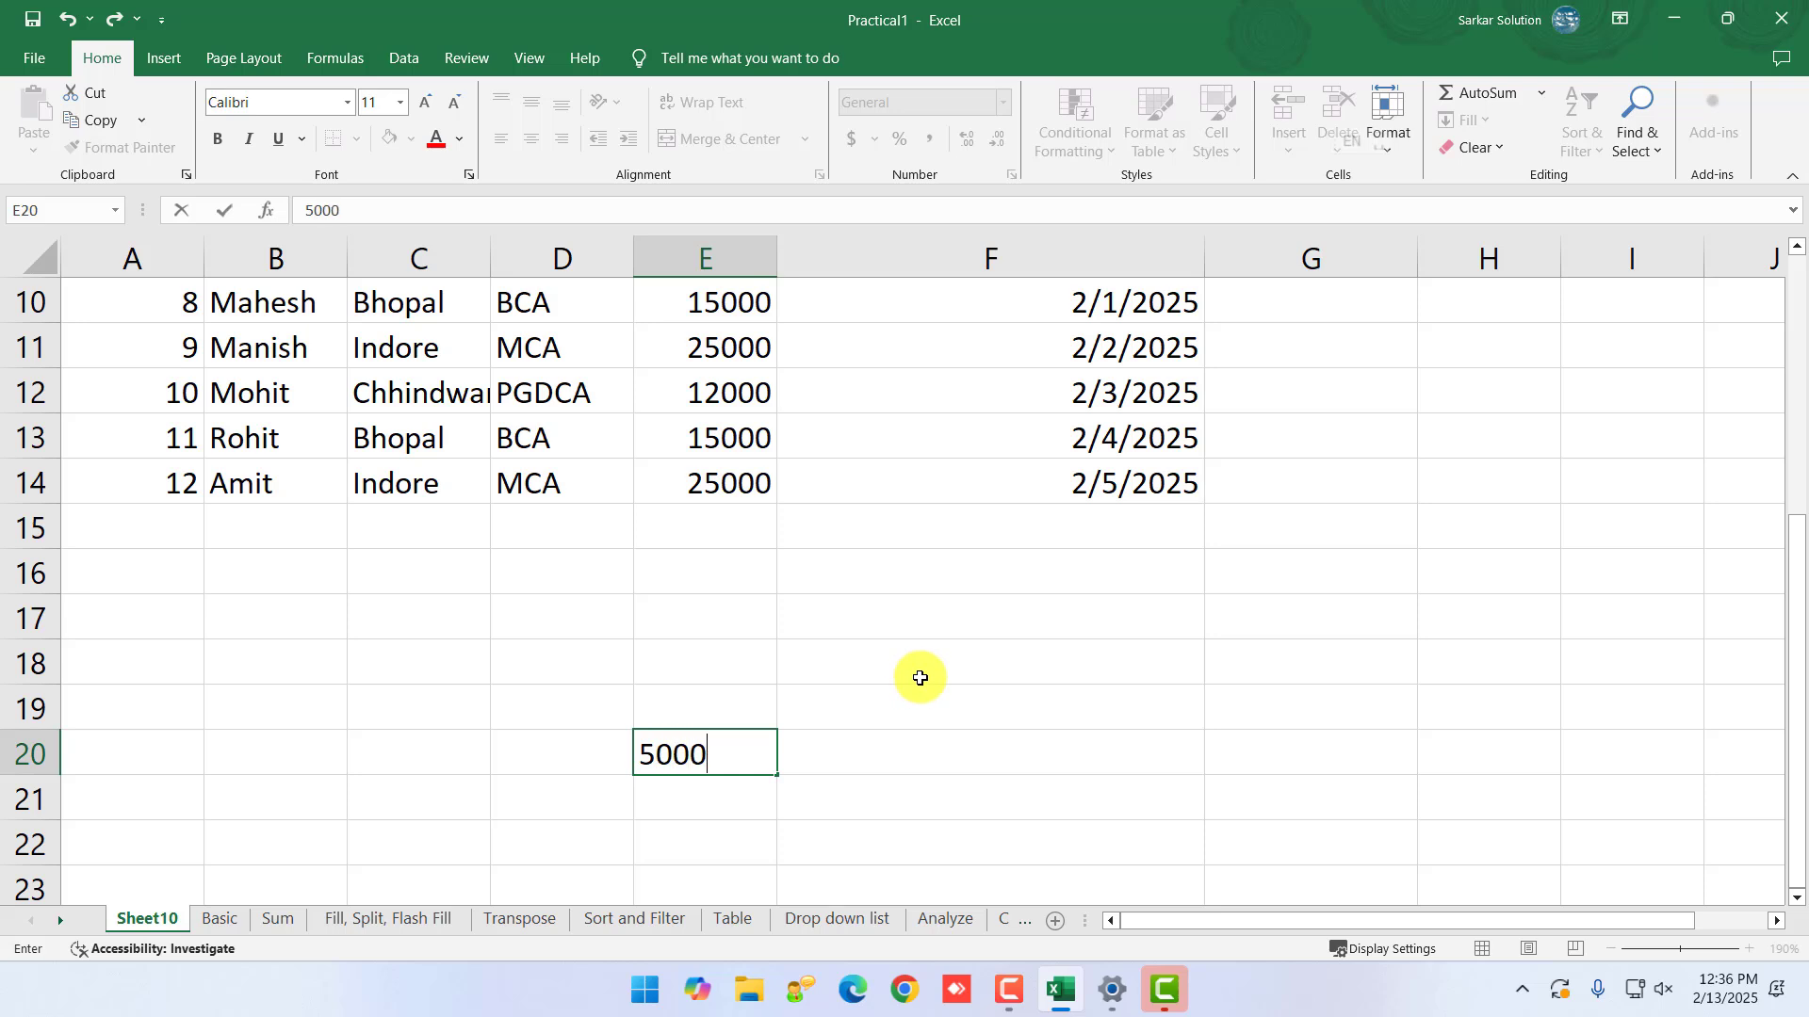
key("Return")
left_click(688, 755)
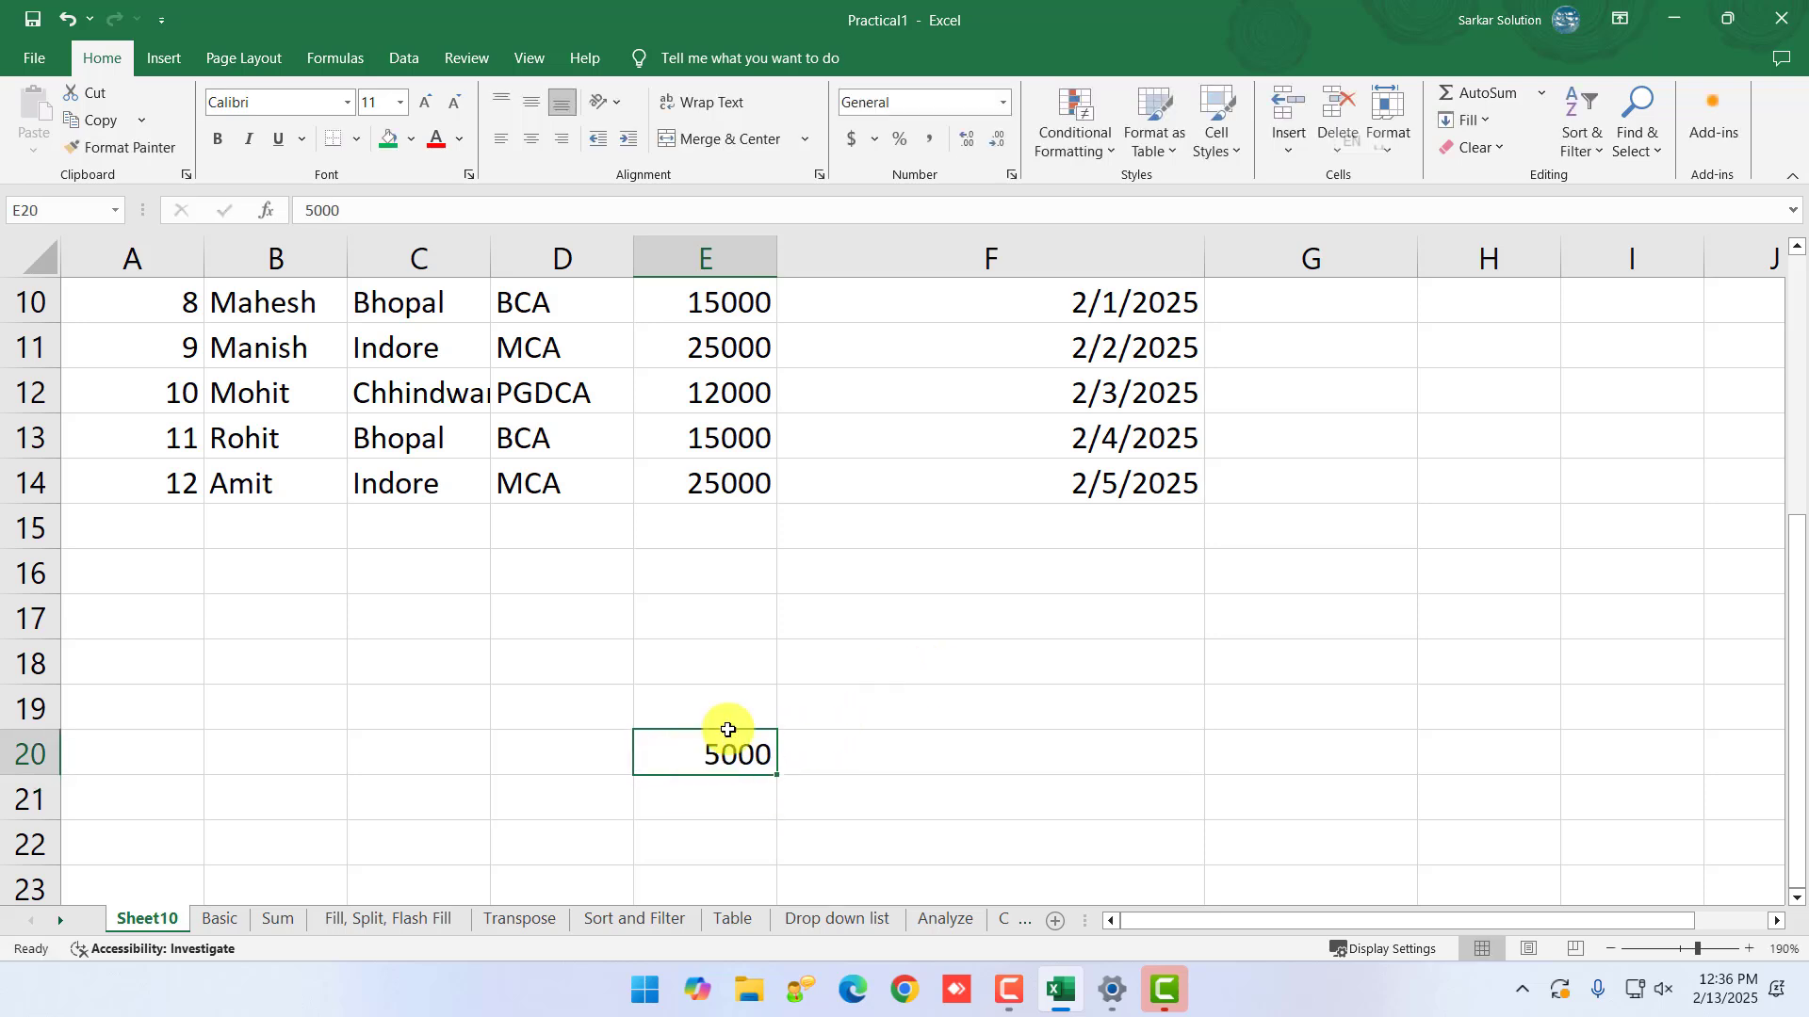
left_click(875, 141)
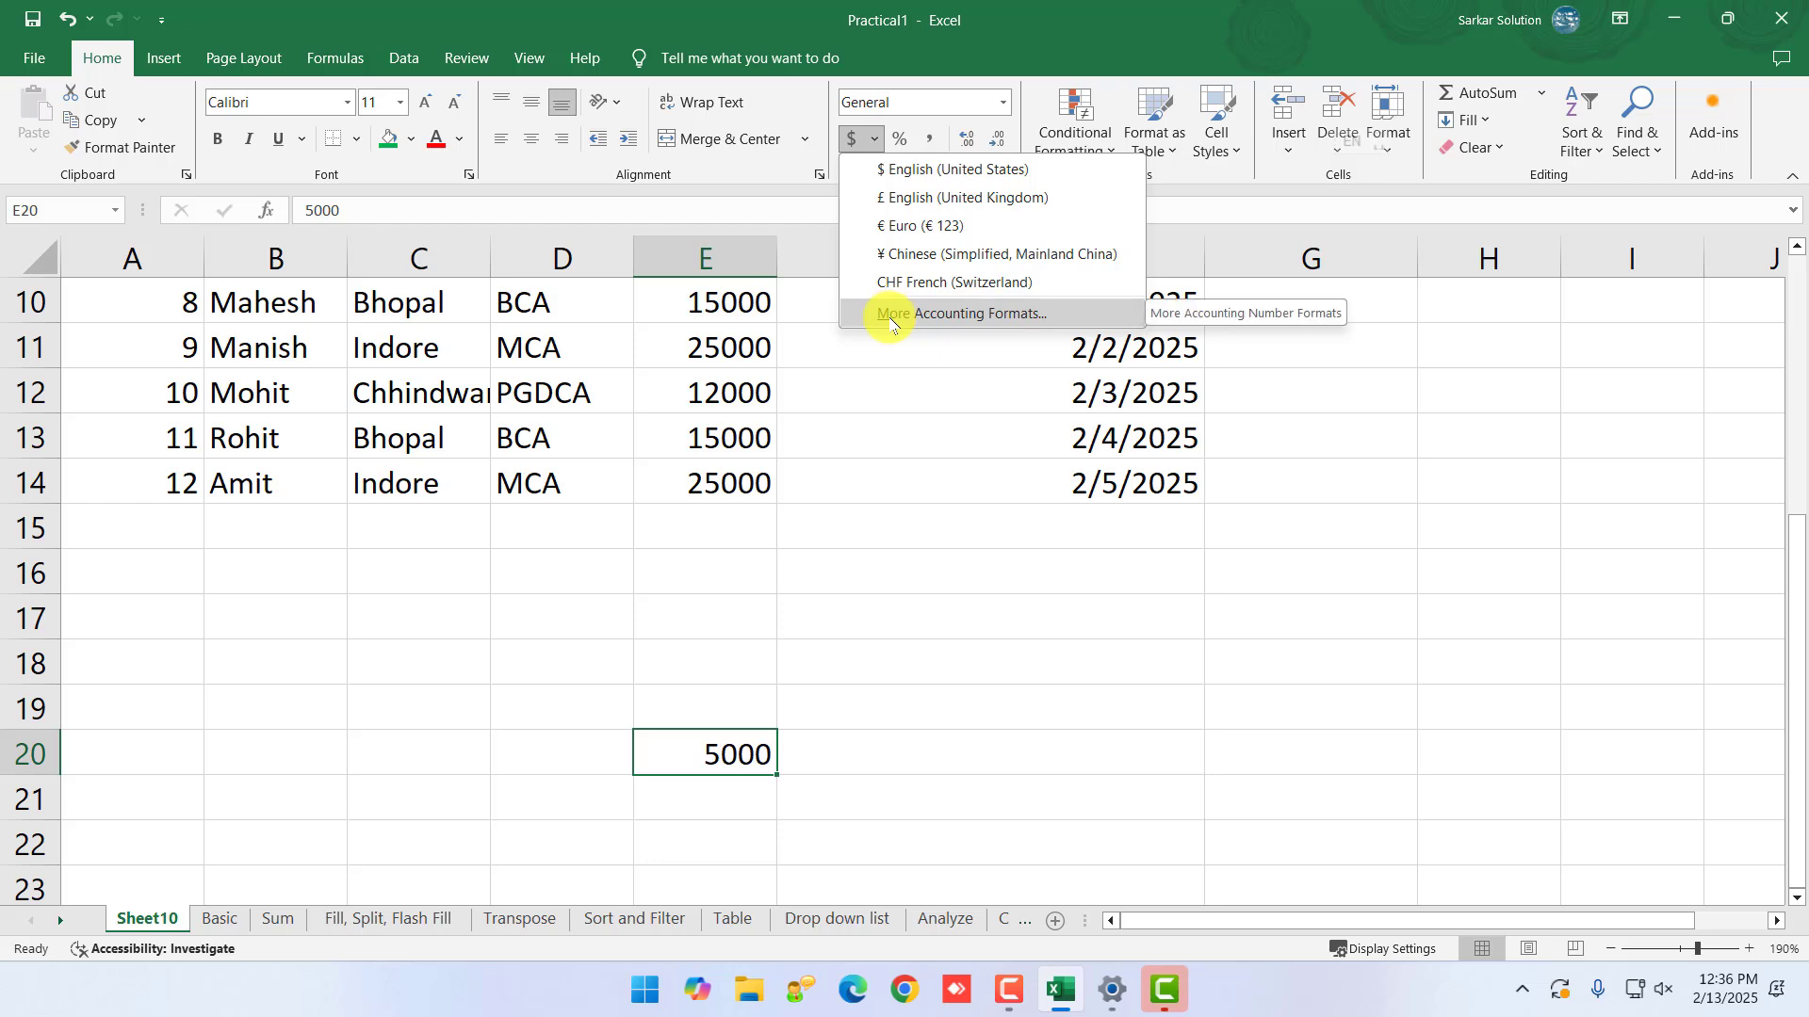
left_click(922, 171)
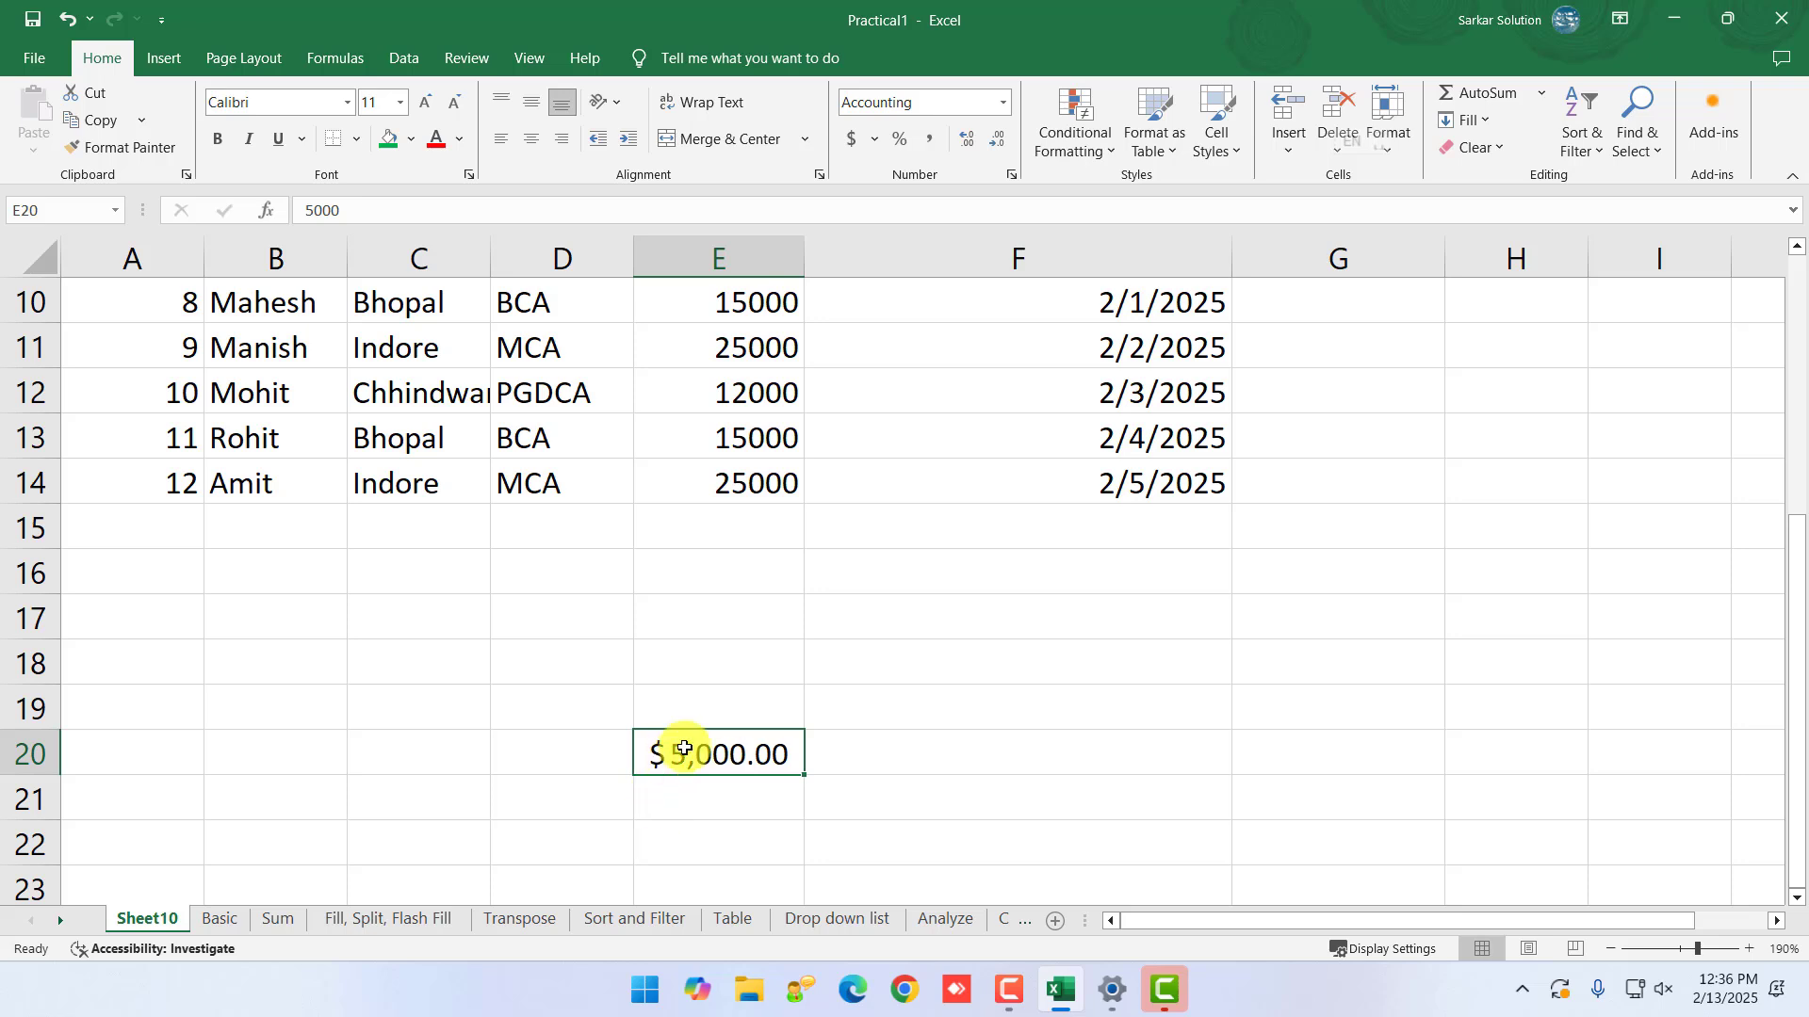
left_click(1005, 105)
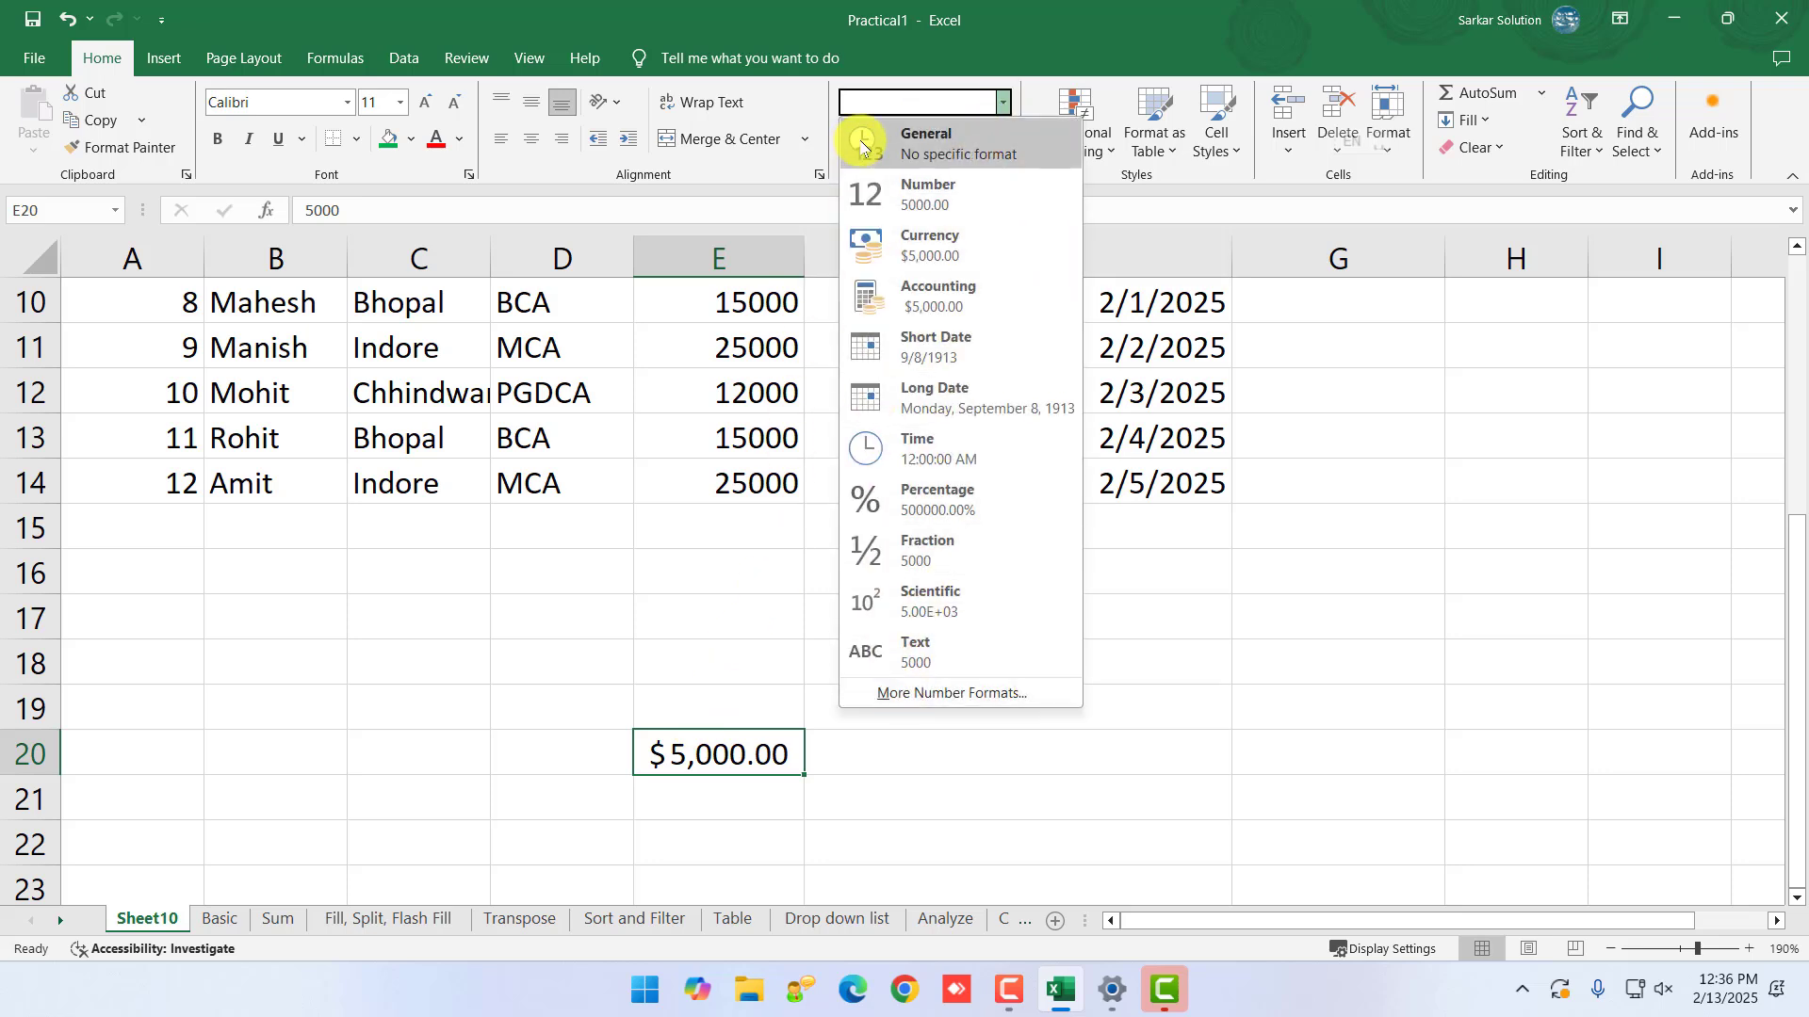
left_click(835, 85)
left_click(876, 141)
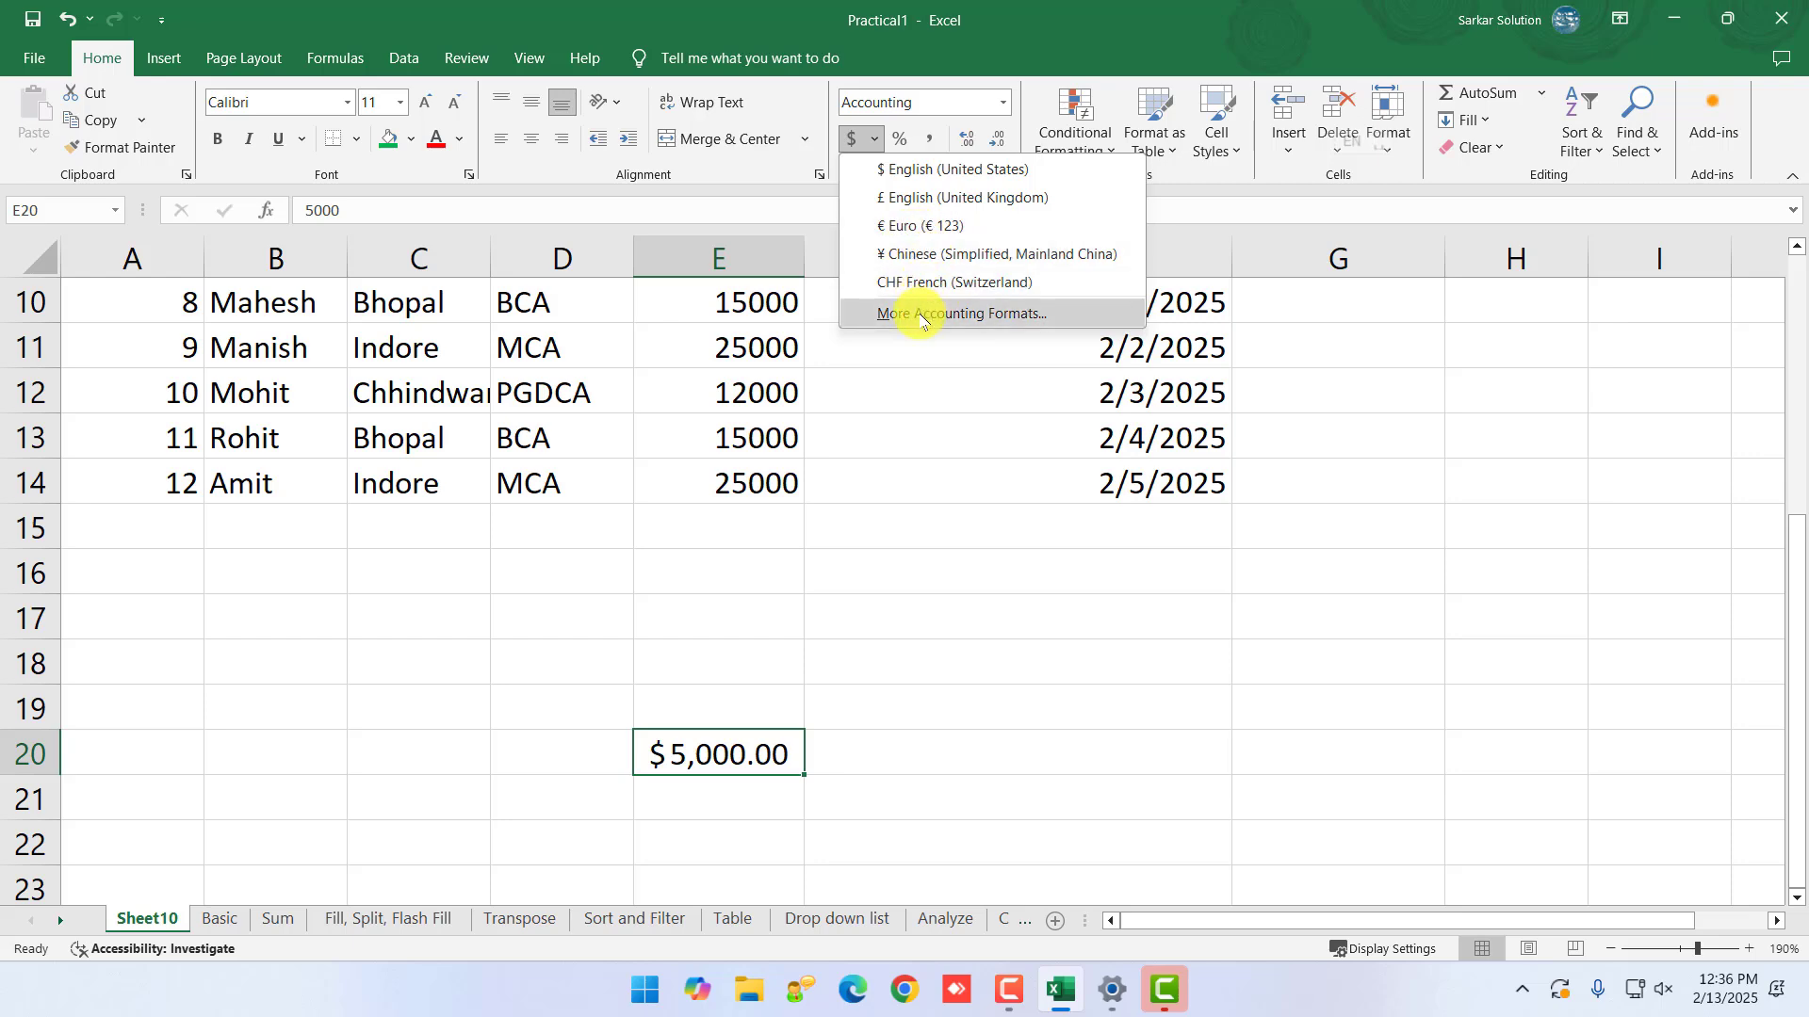
- Change E20's Accounting symbol to INR in Format Cells, so it reads INR 5,000.00
left_click(920, 314)
left_click_drag(606, 210, 1389, 171)
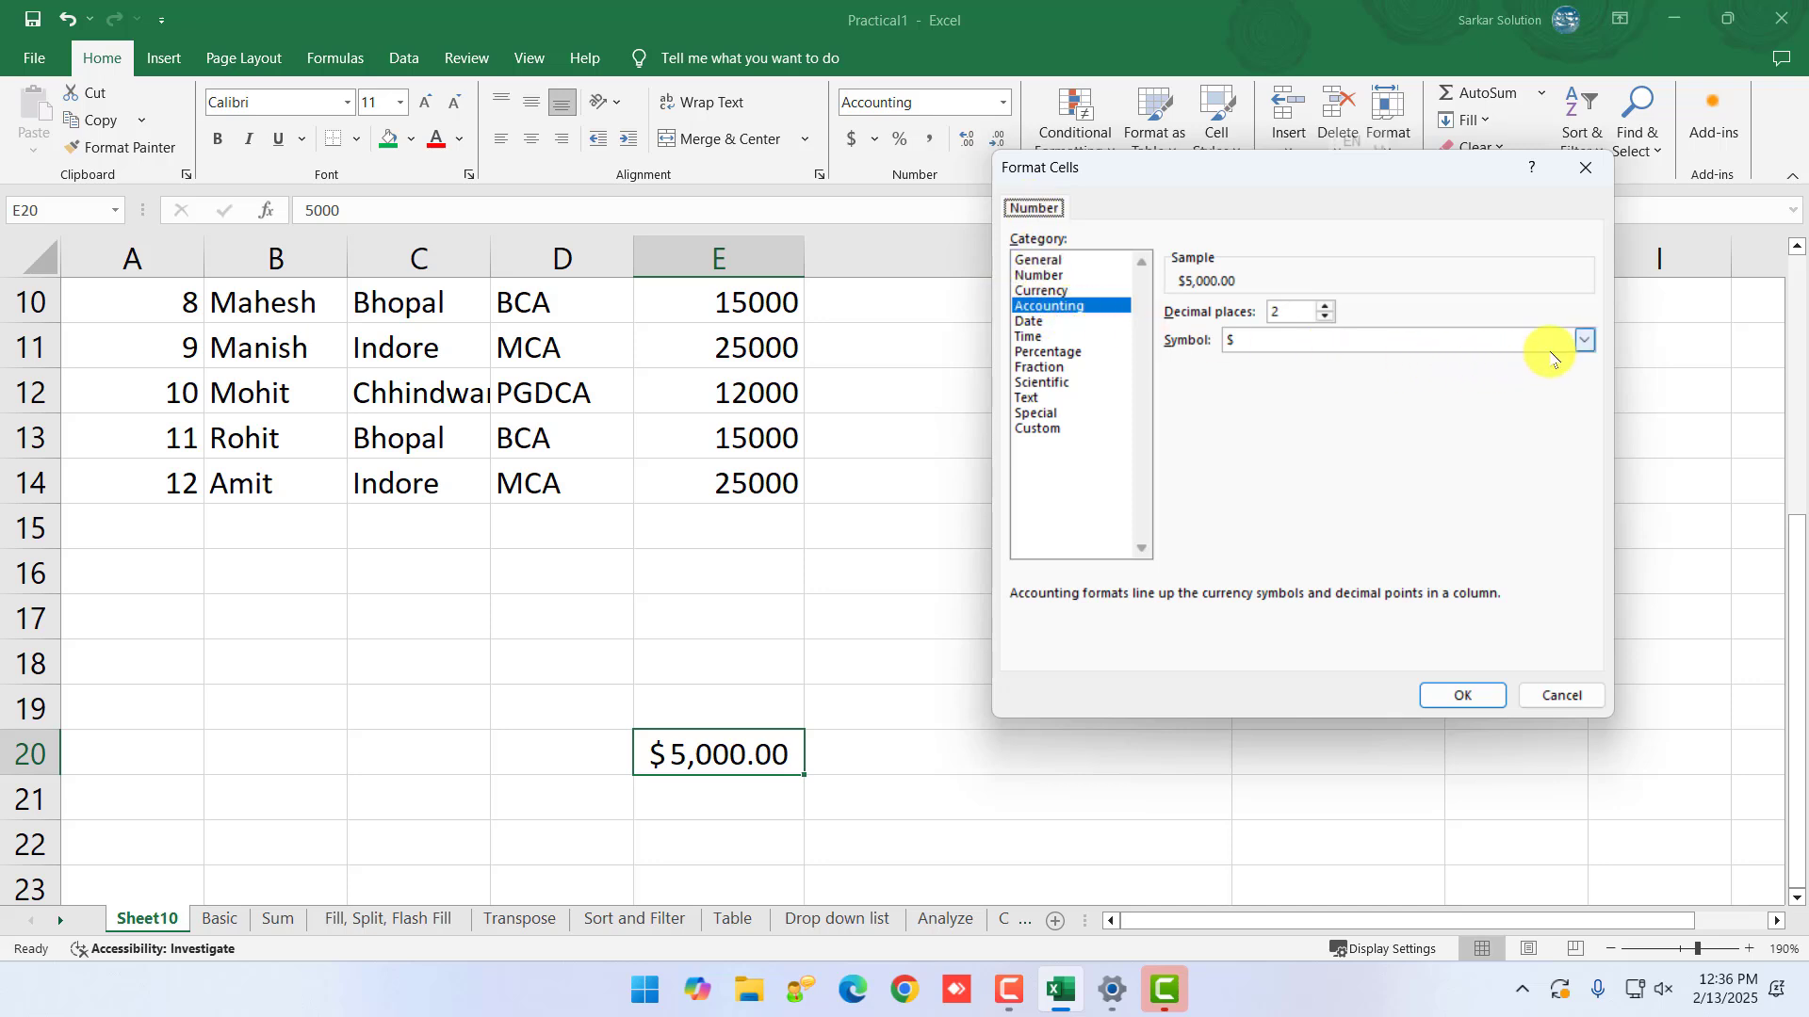
left_click(1579, 341)
scroll(1298, 518, "down", 14)
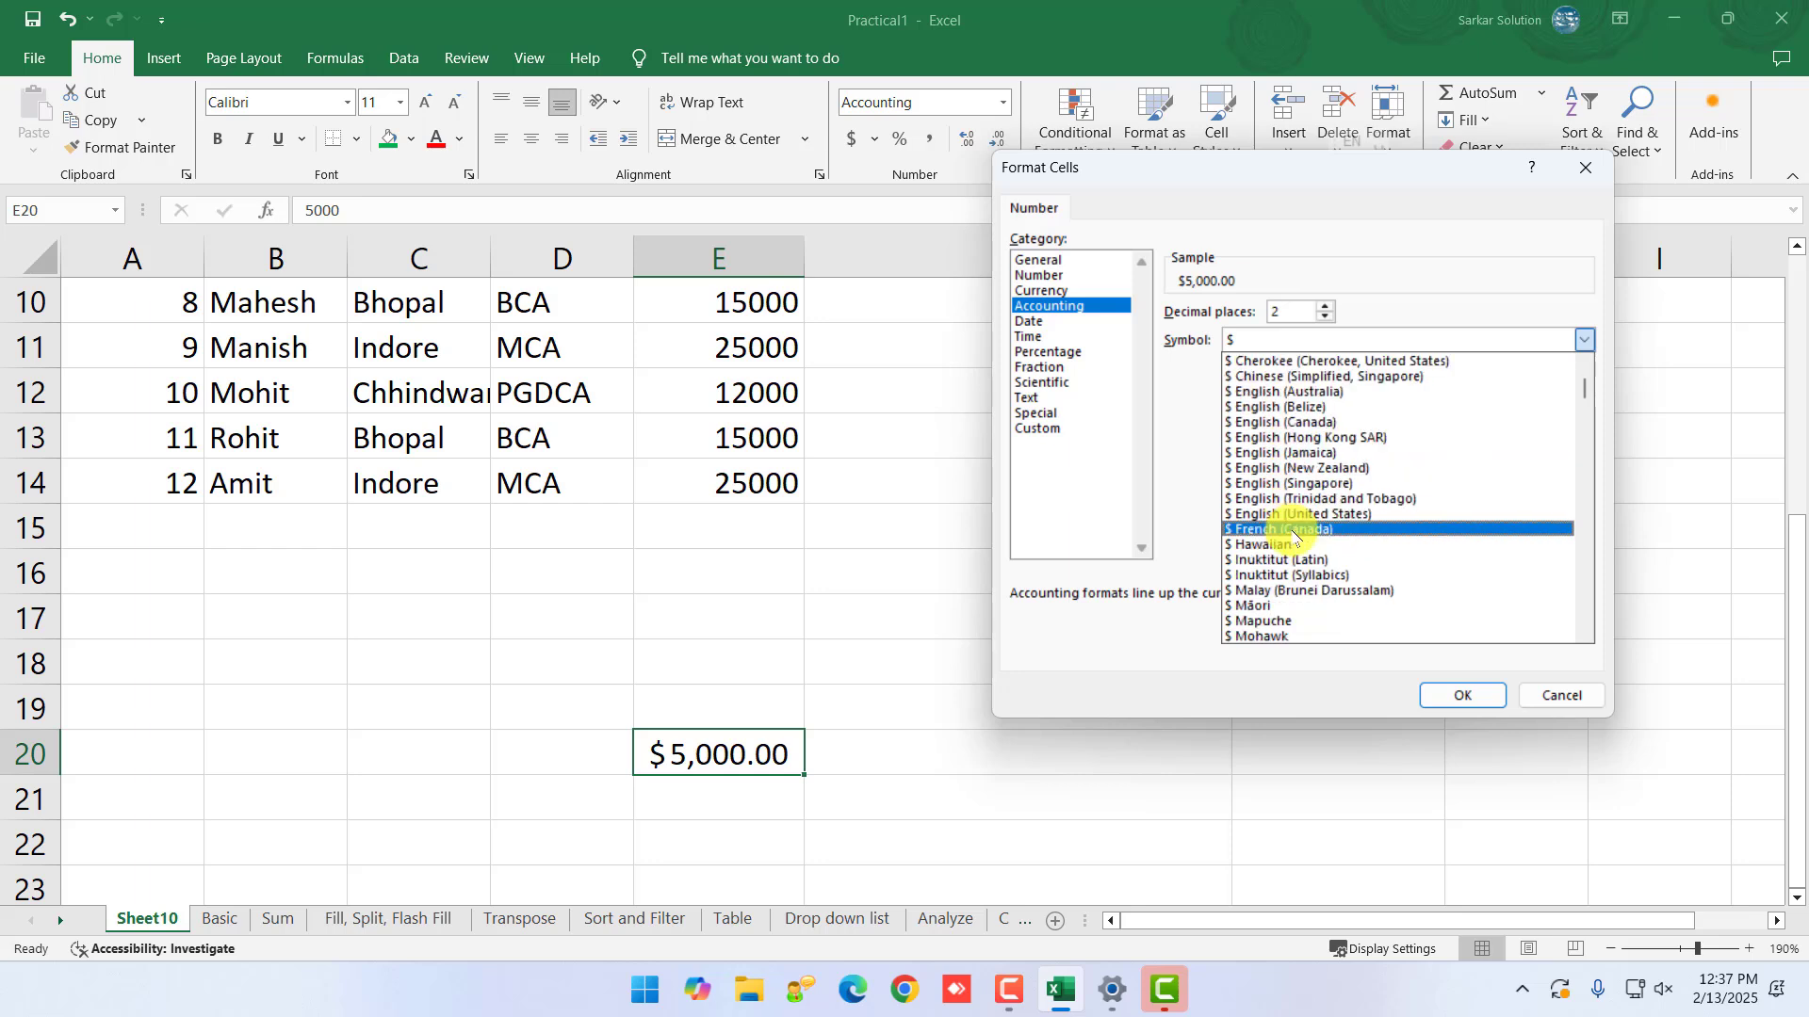
scroll(1298, 528, "down", 6)
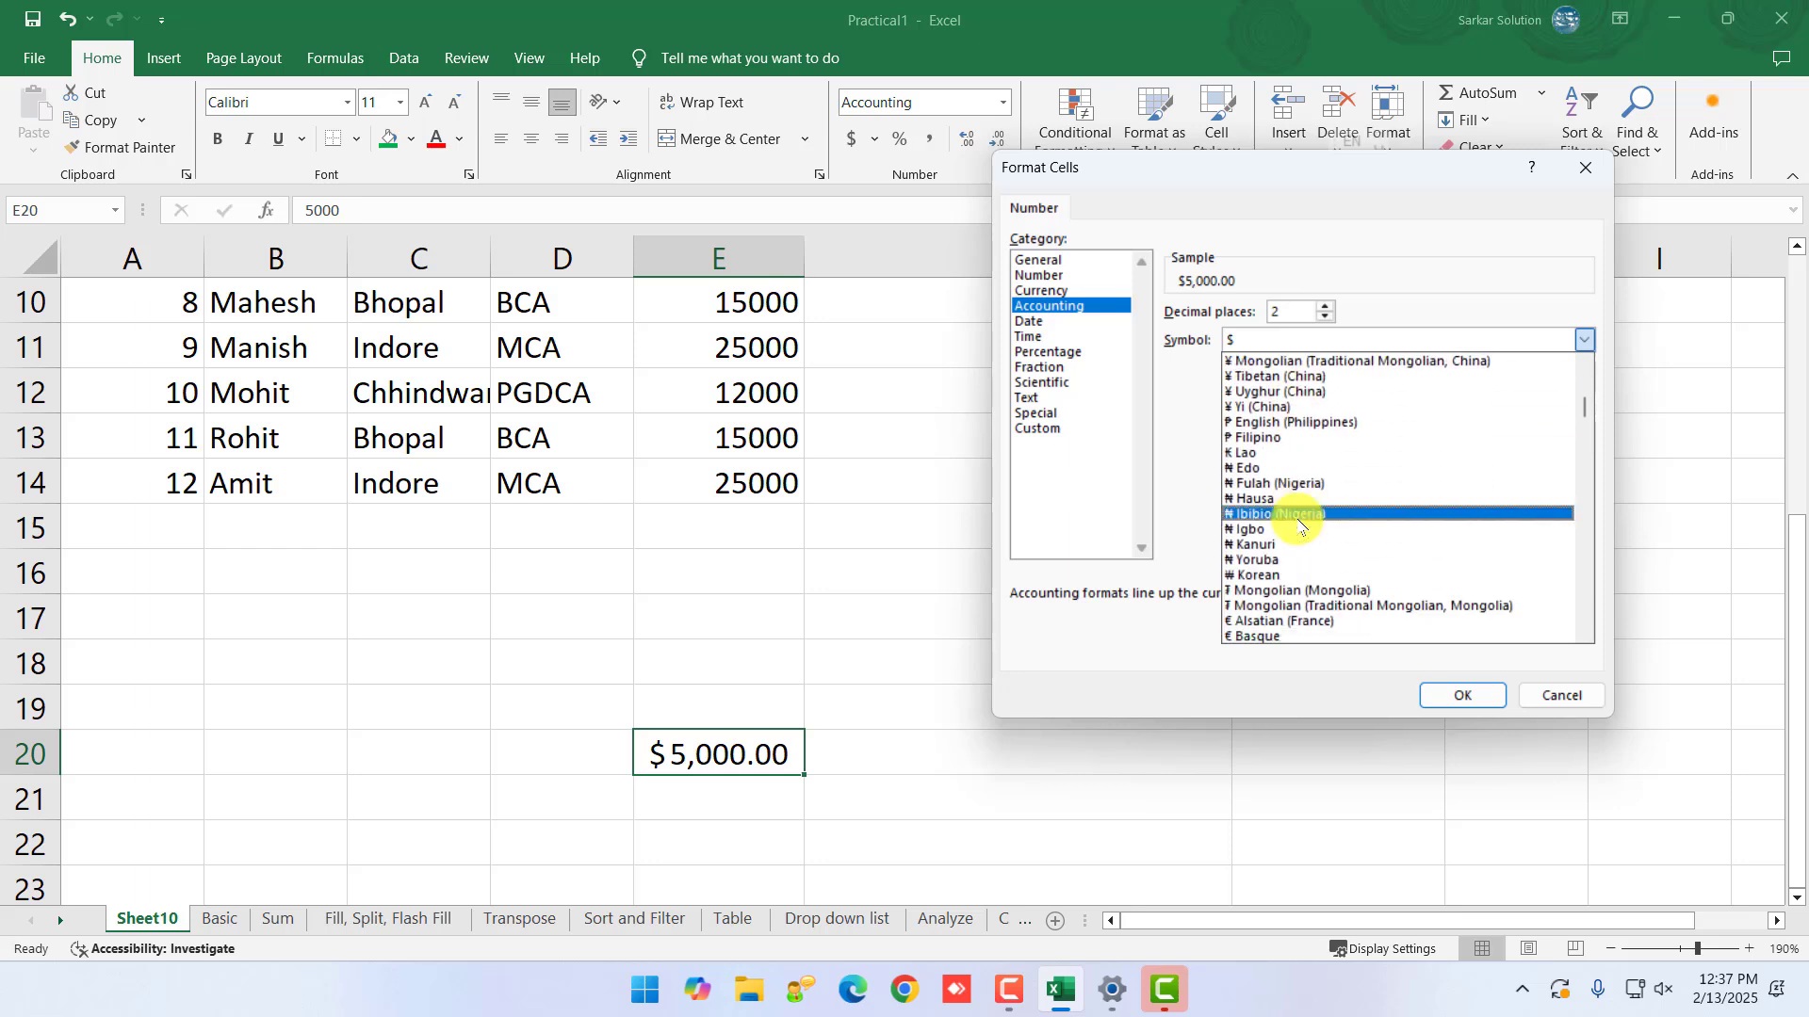
scroll(1317, 438, "up", 4)
type("inr")
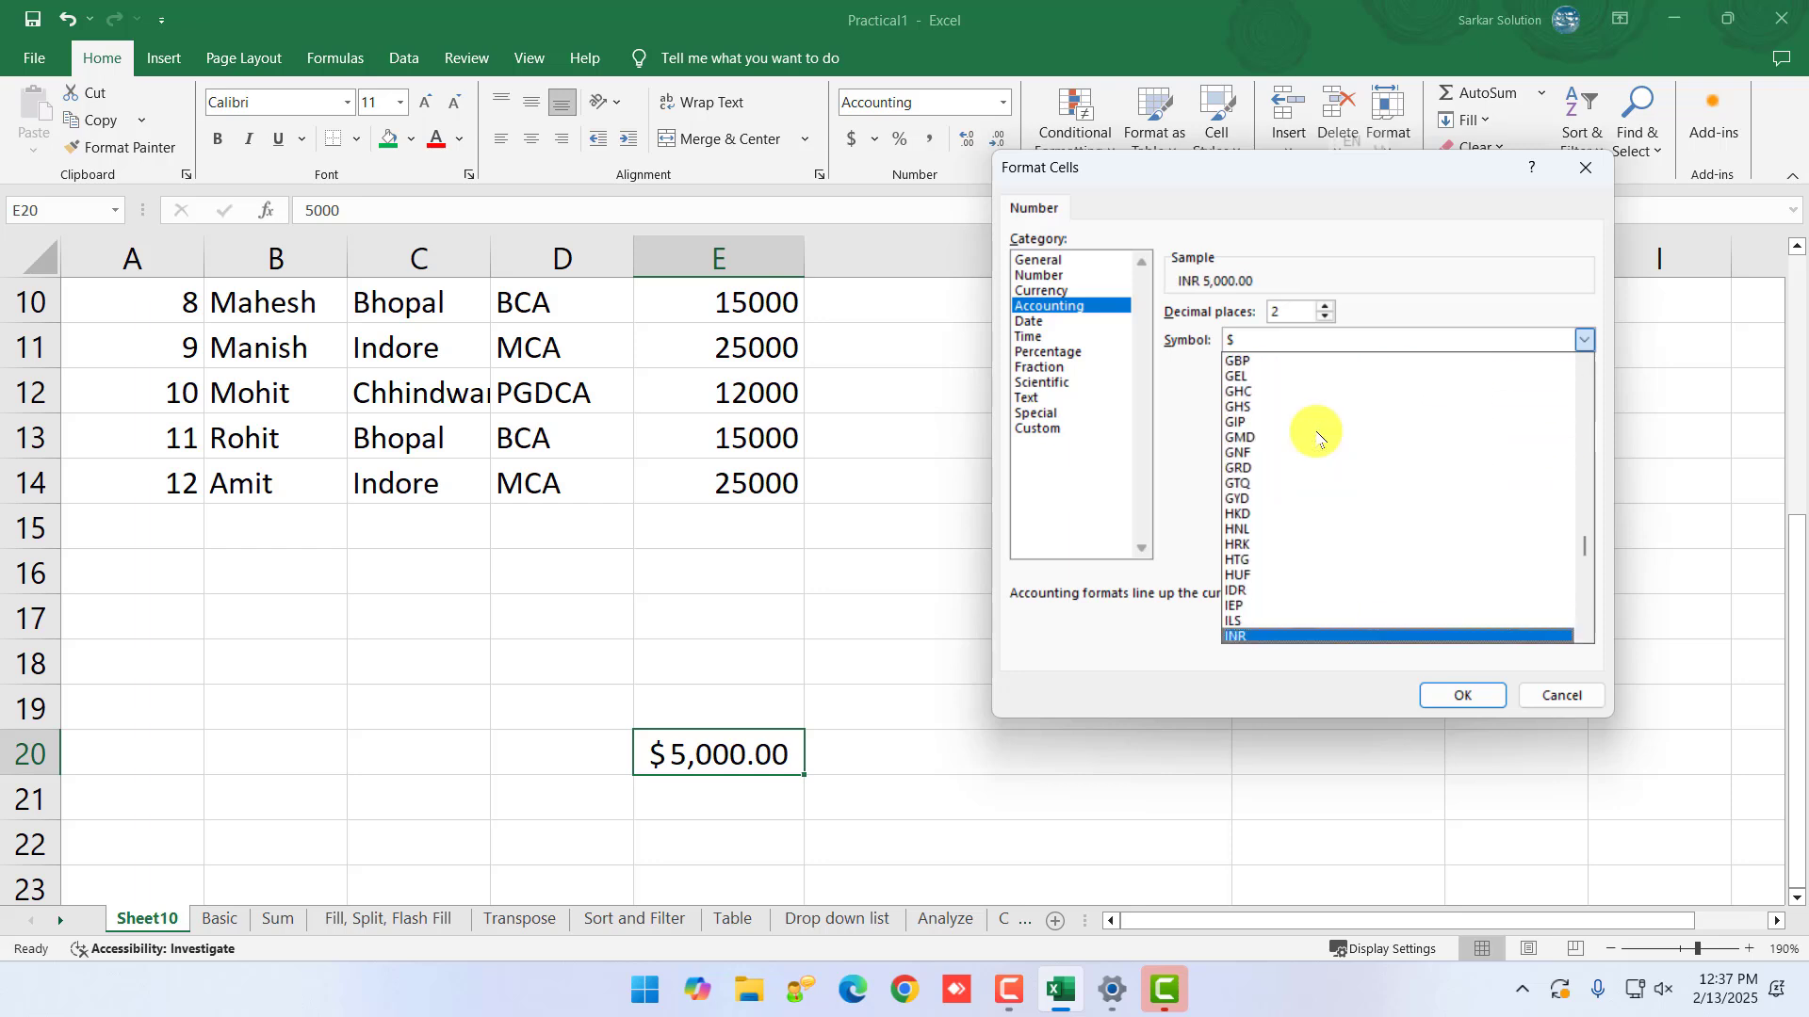
left_click(1224, 637)
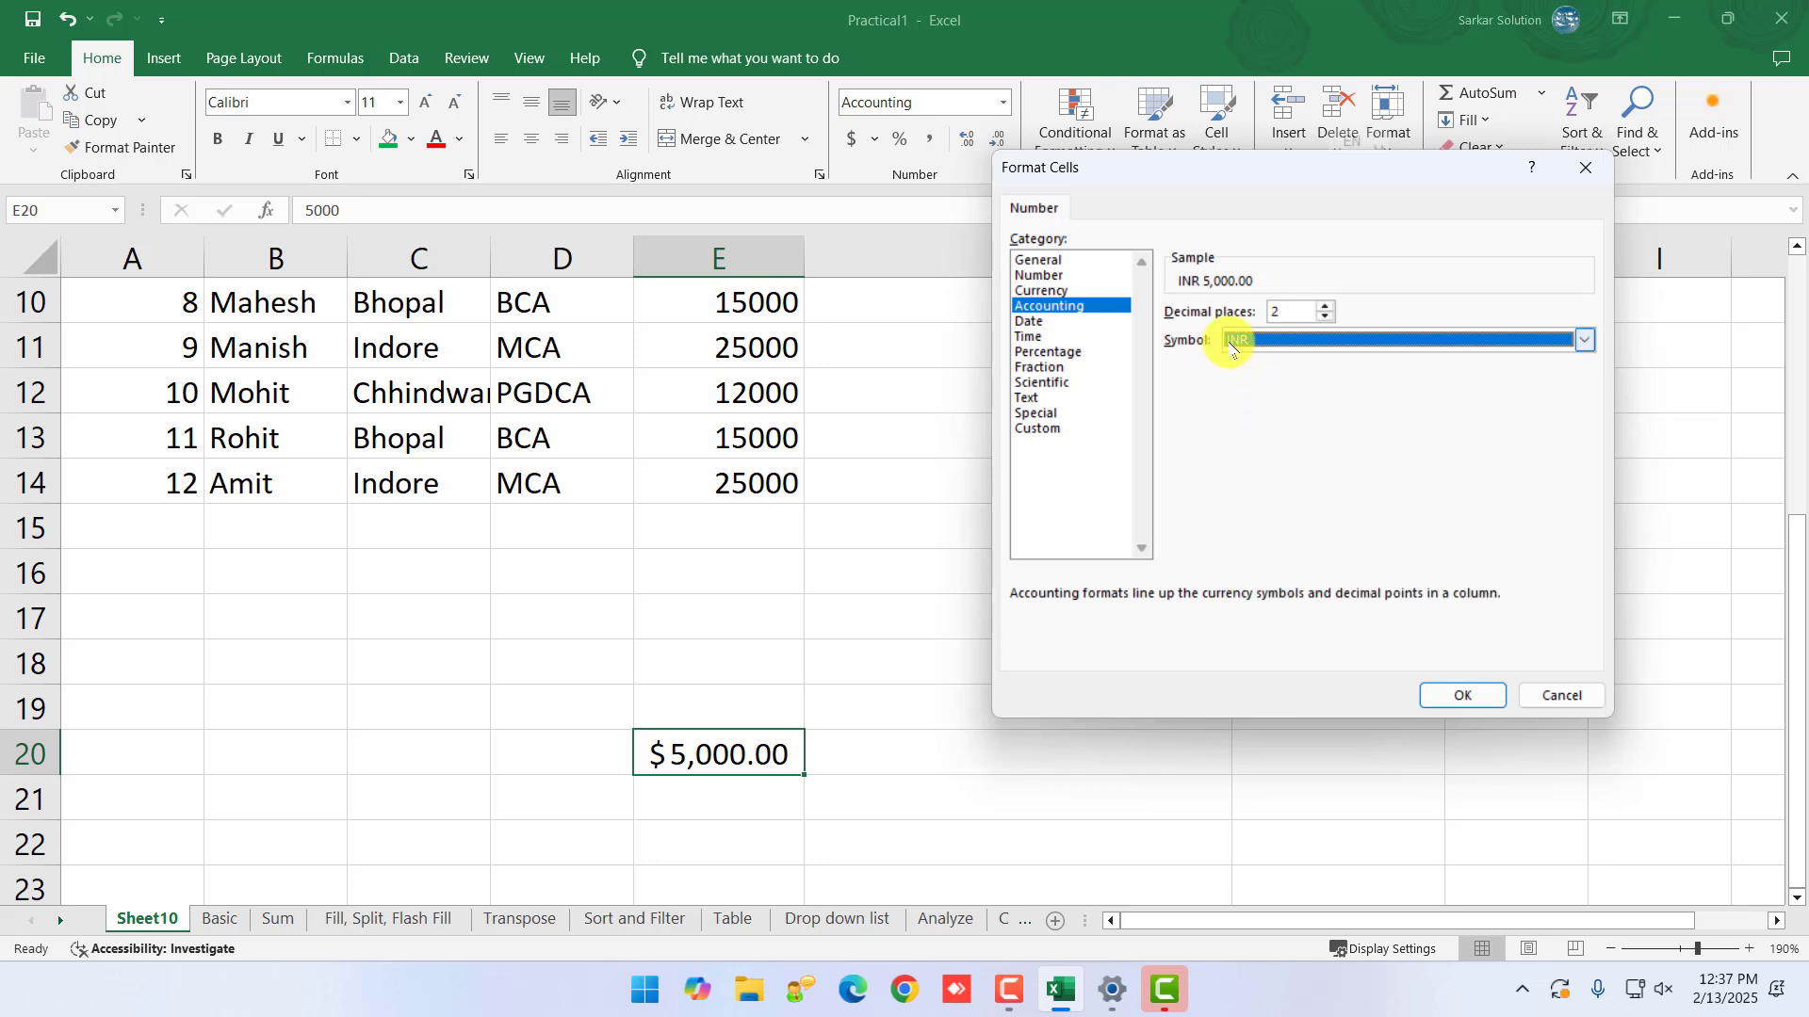
left_click(1485, 695)
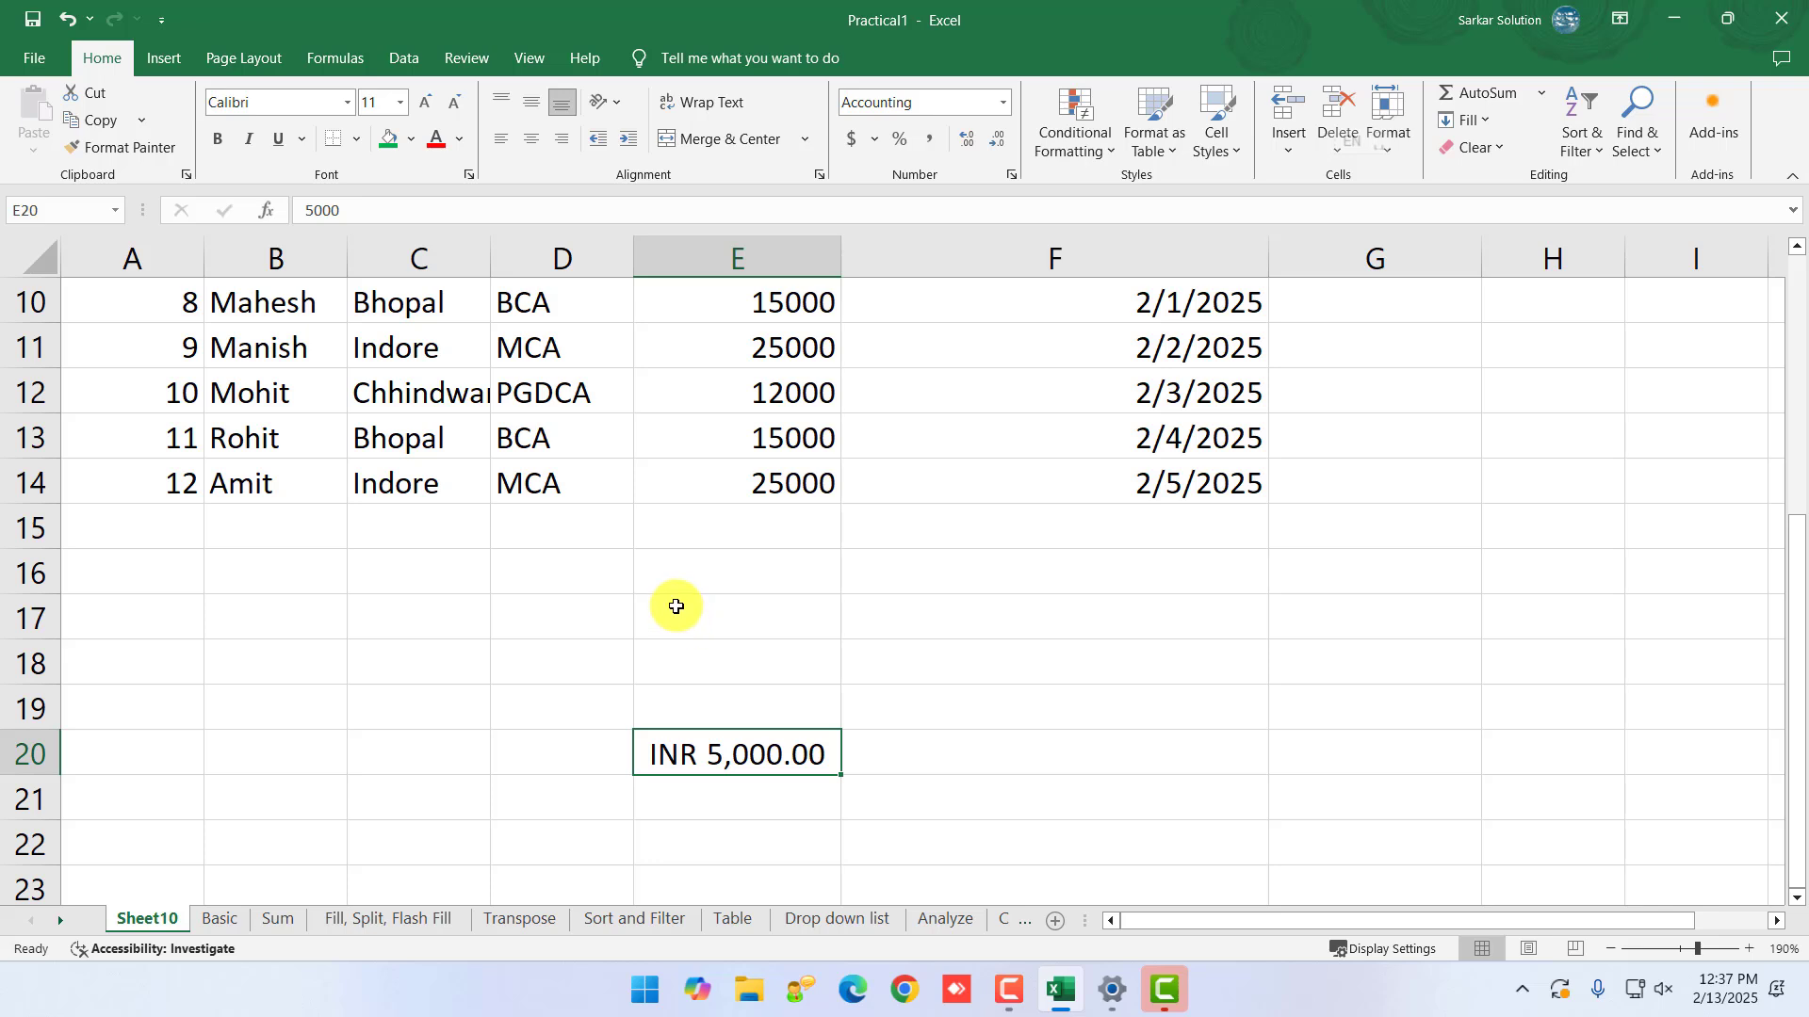
- Apply Comma Style to E20 so it shows 5,000.00 without a currency symbol
left_click(876, 141)
left_click(879, 143)
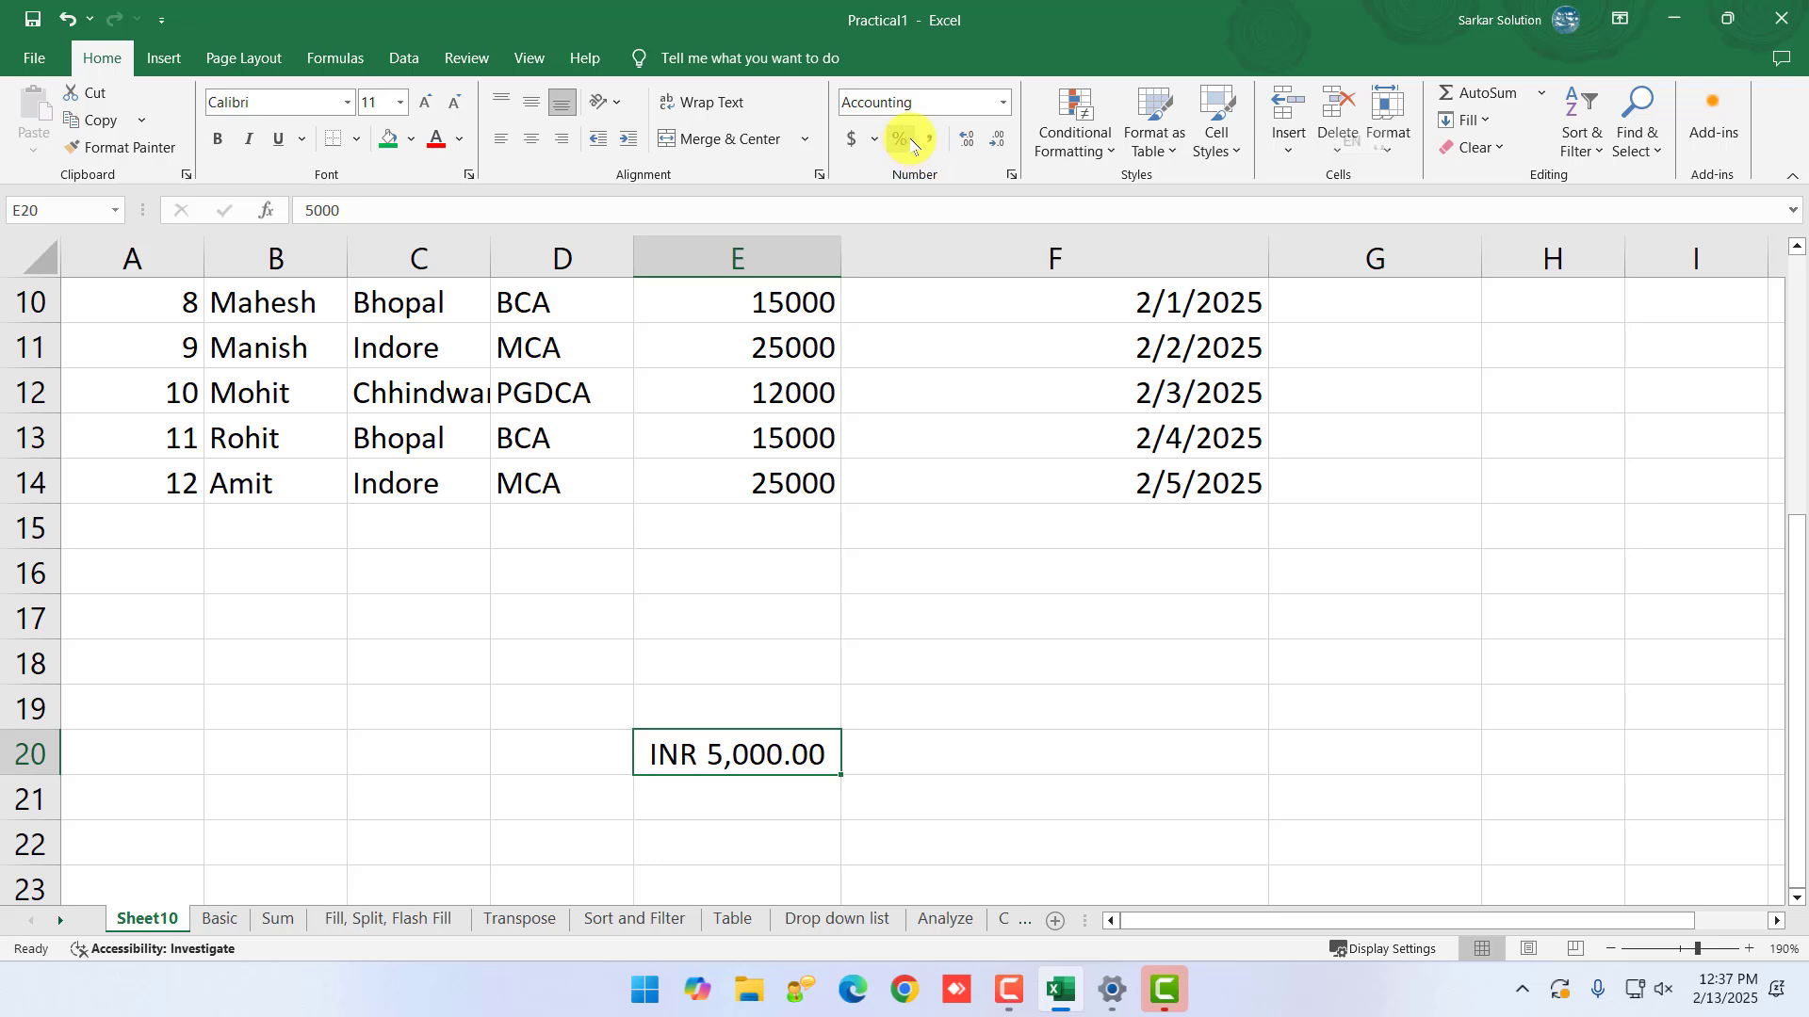
left_click(928, 142)
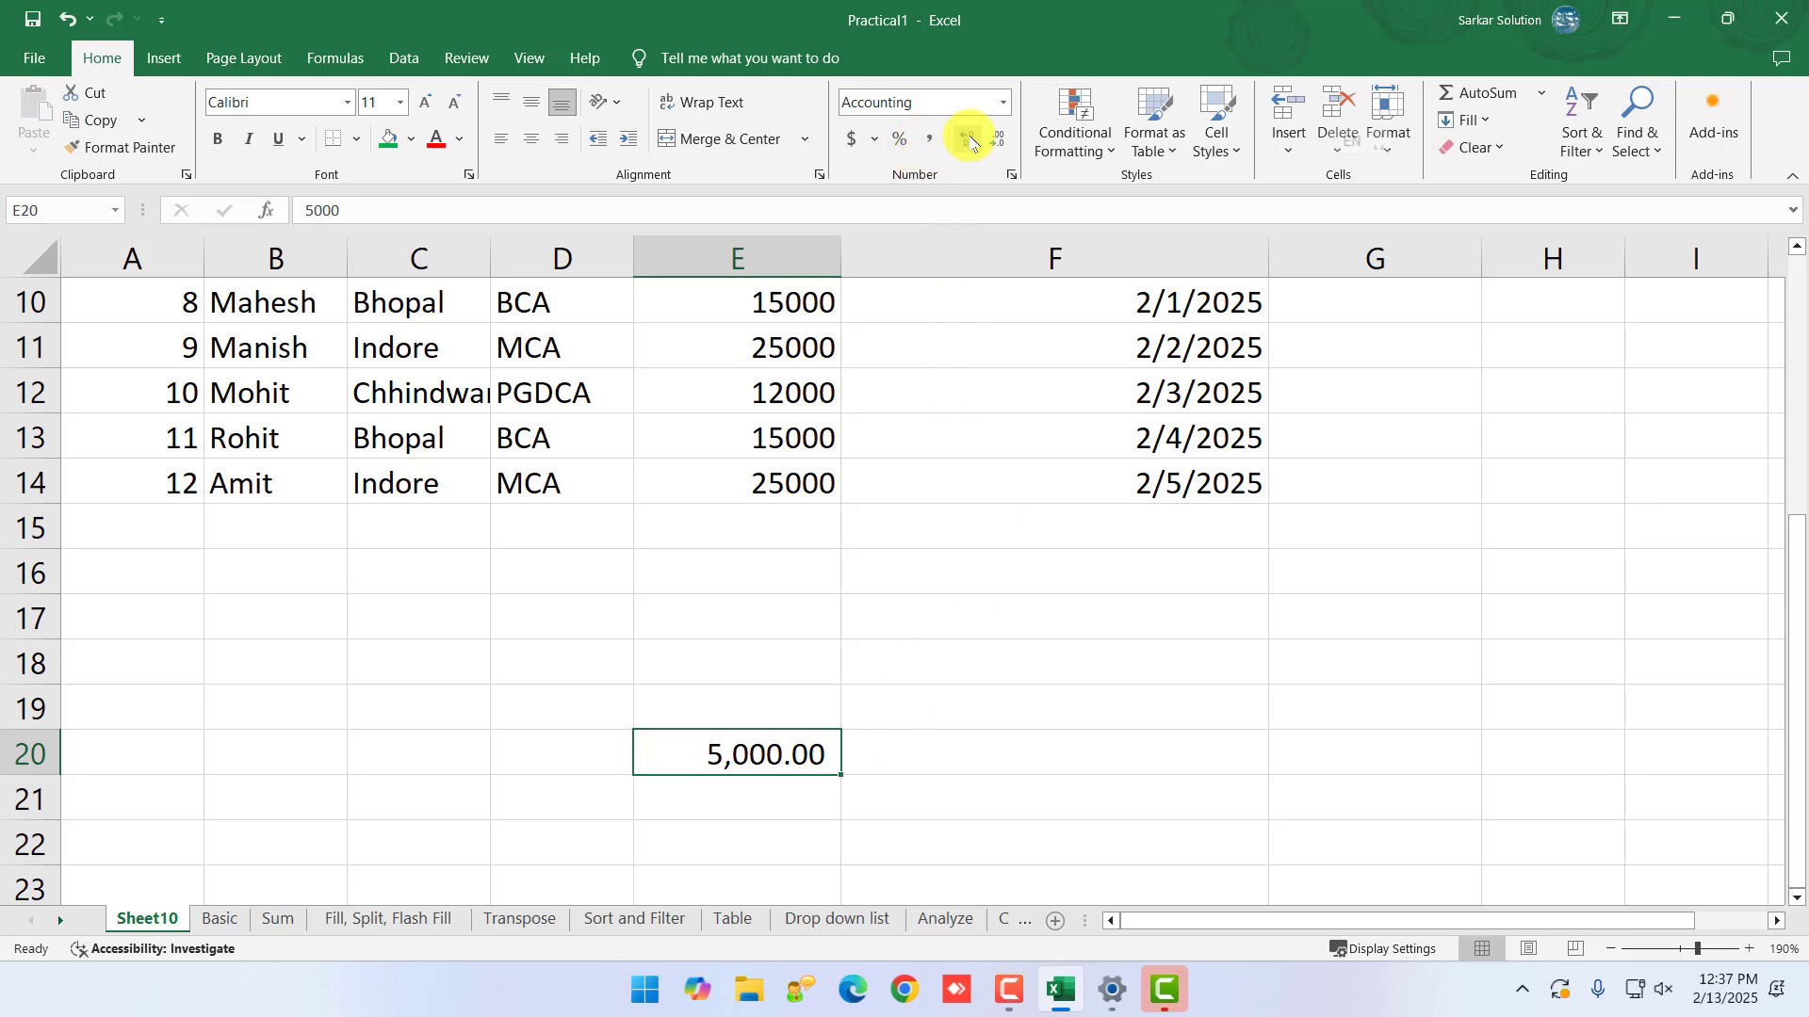
left_click(901, 739)
left_click(774, 751)
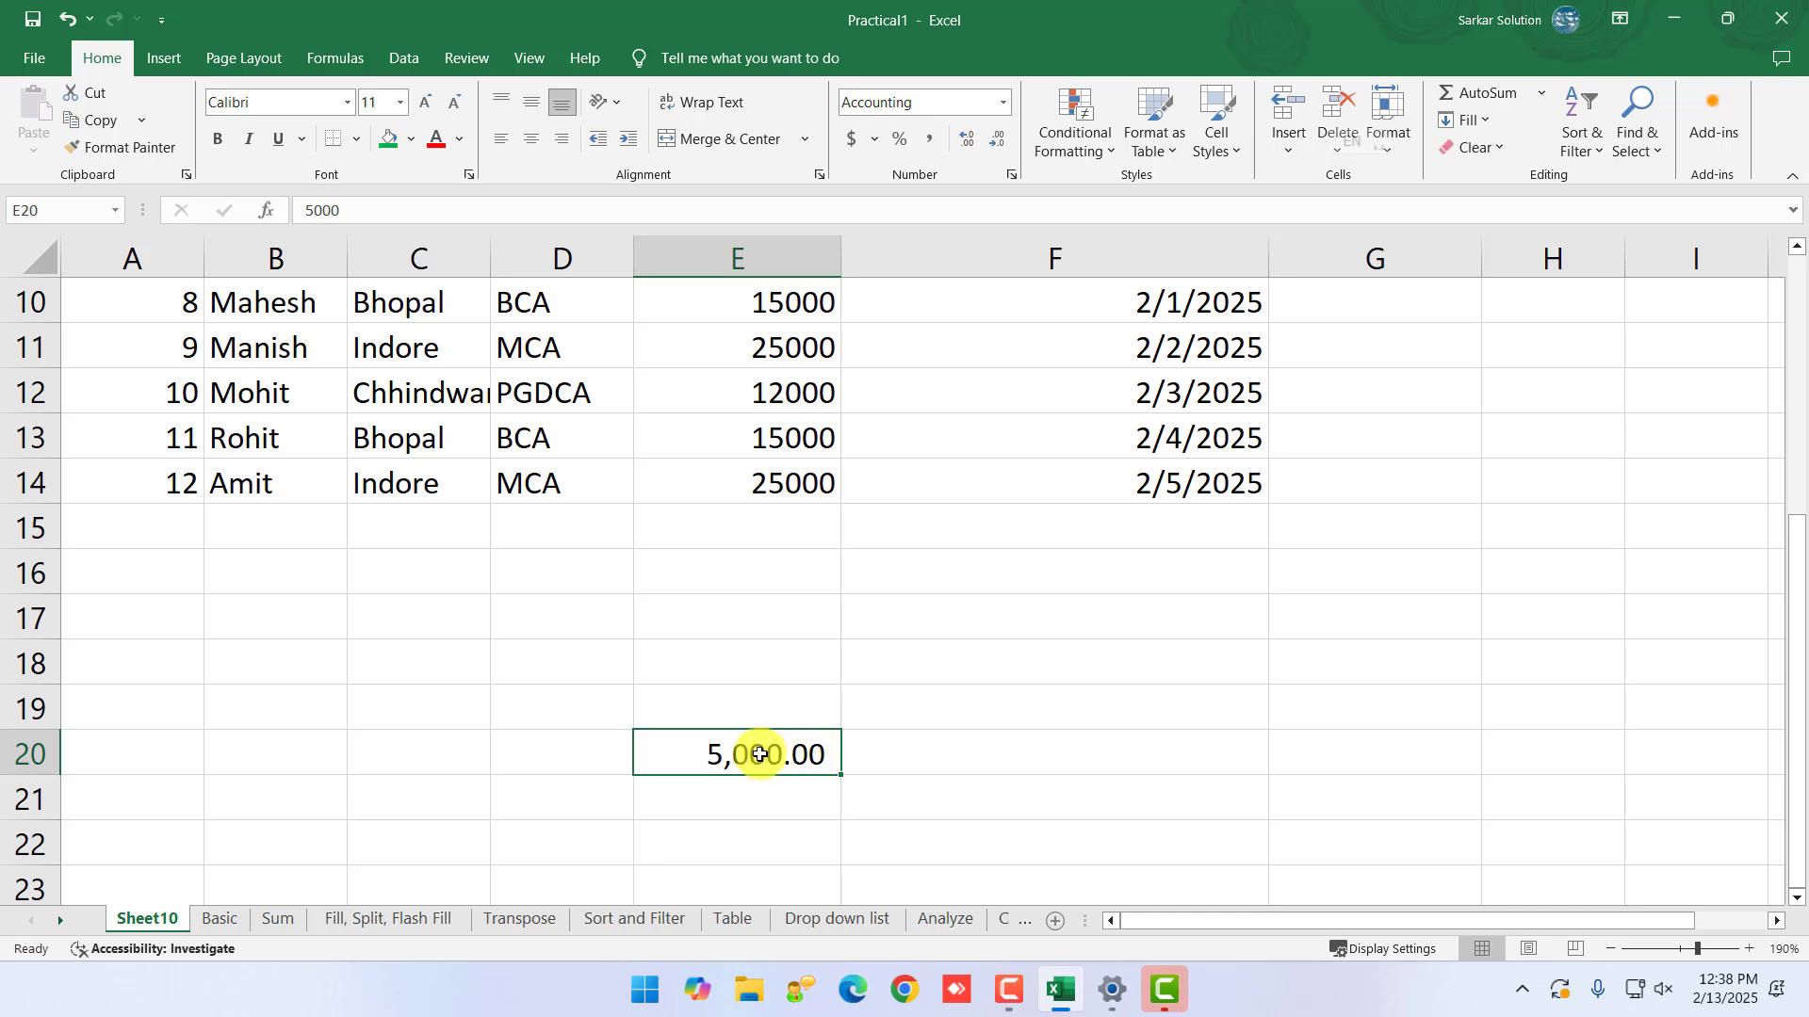
- Step E20's decimals up to four, down to none, then back to two
left_click(976, 142)
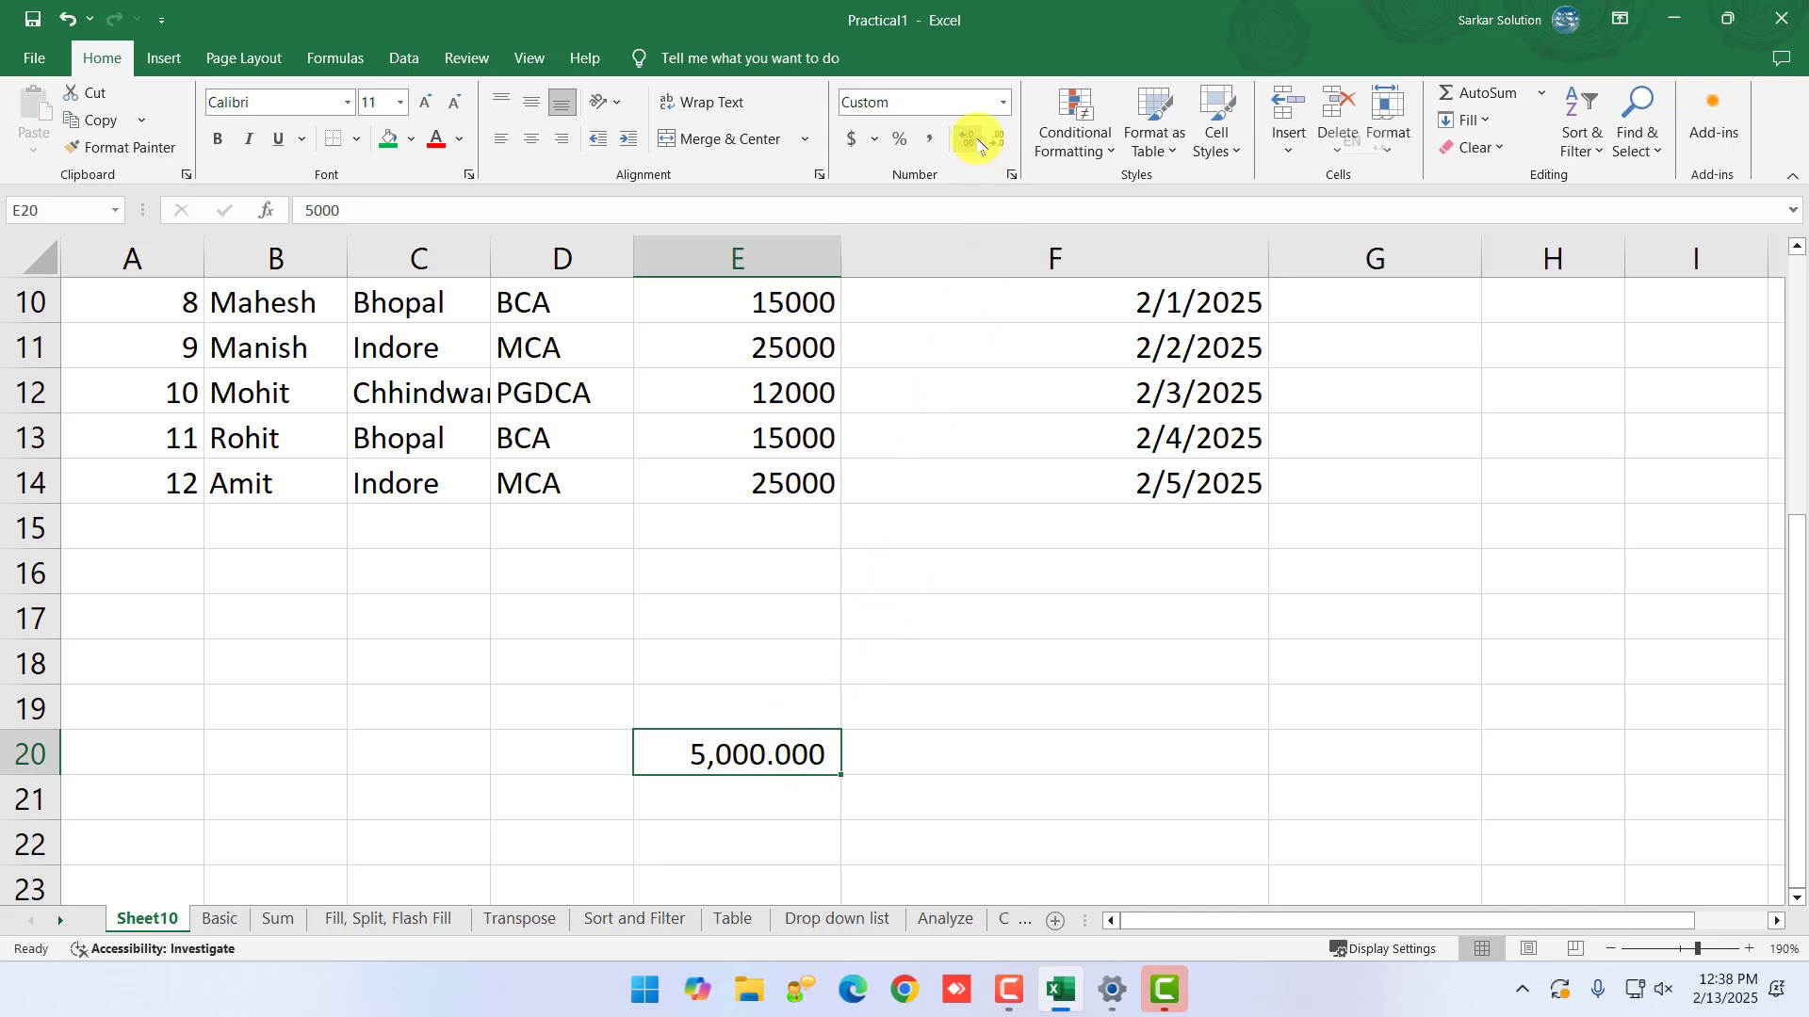
left_click(977, 142)
left_click(1007, 148)
left_click(1006, 149)
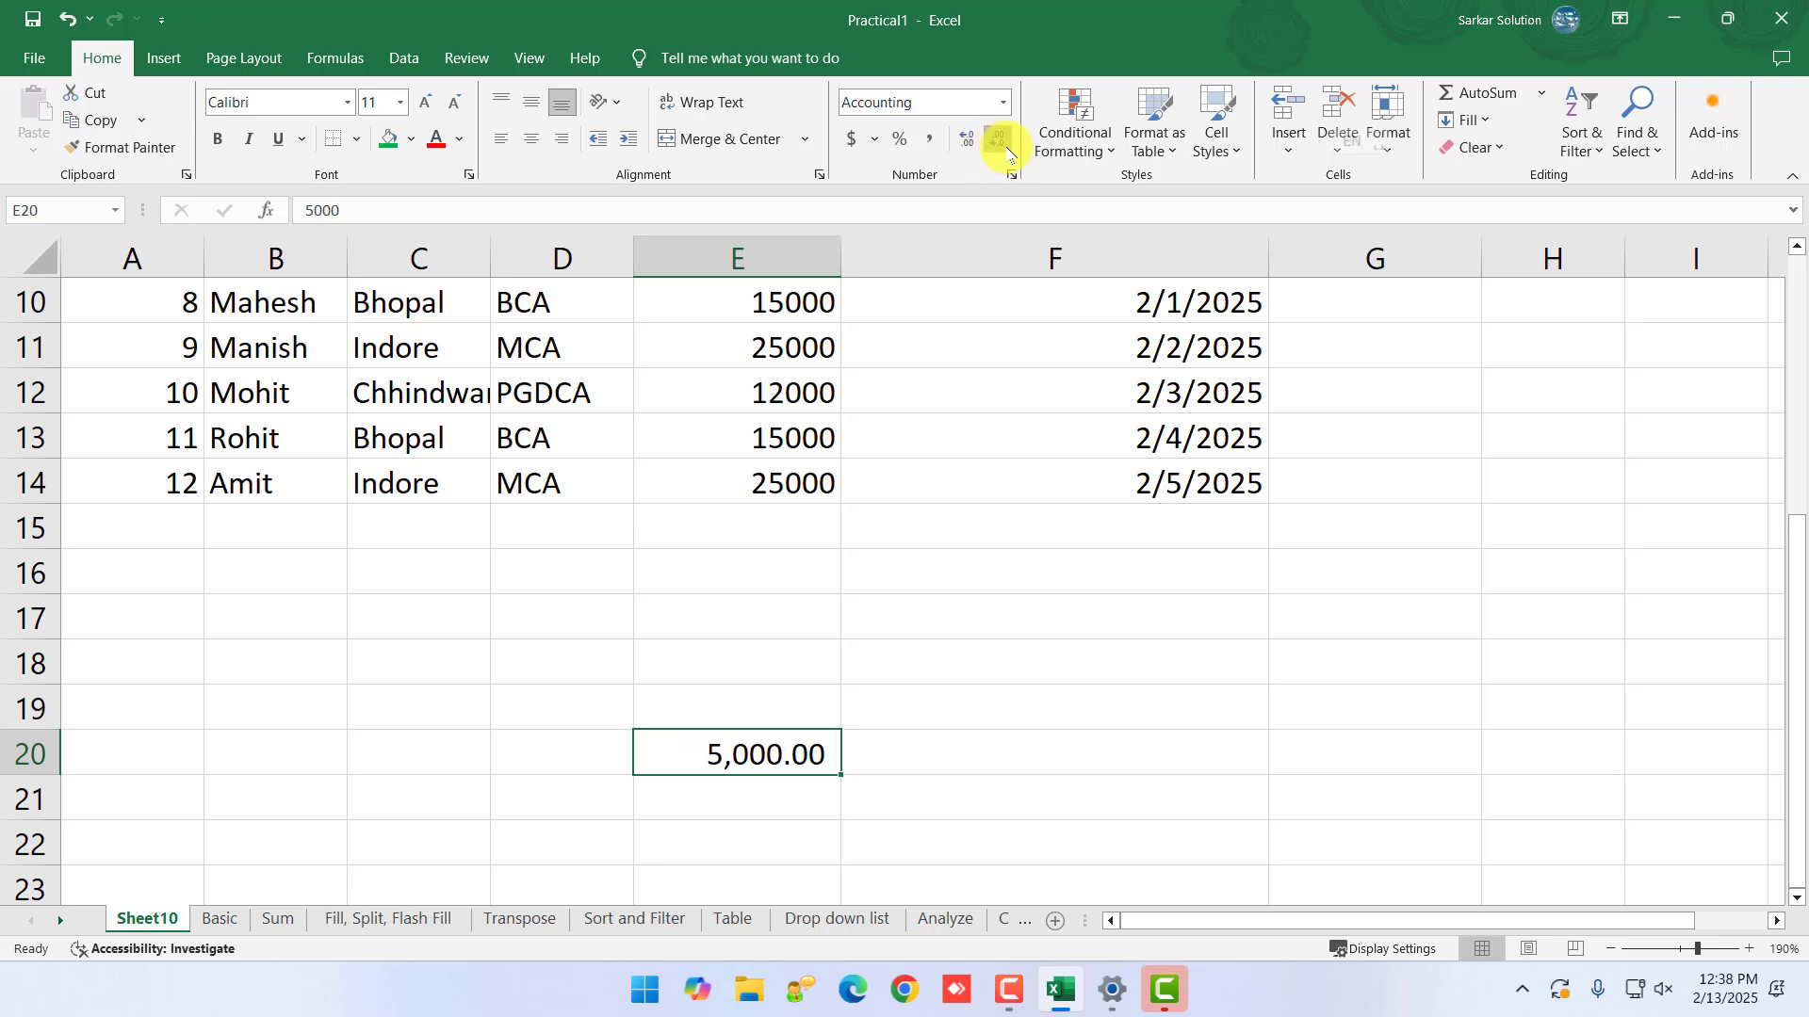
left_click(1007, 149)
left_click(1006, 149)
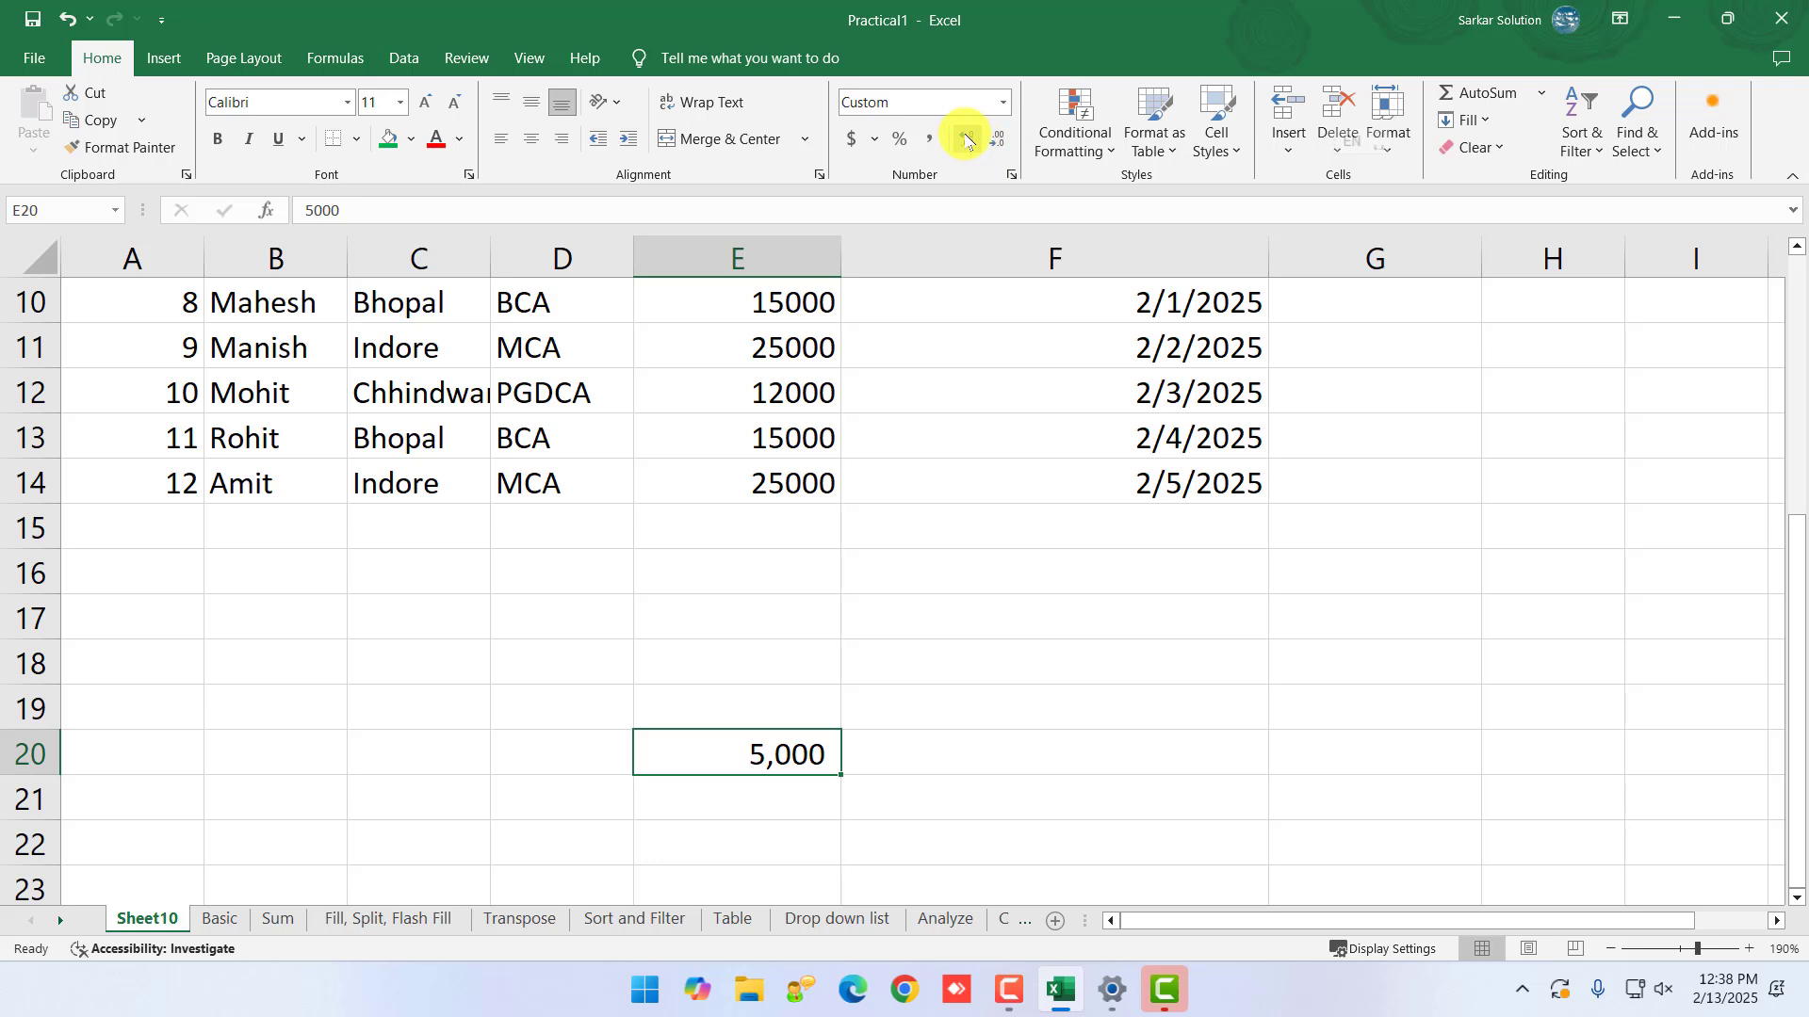
left_click(965, 141)
left_click(966, 142)
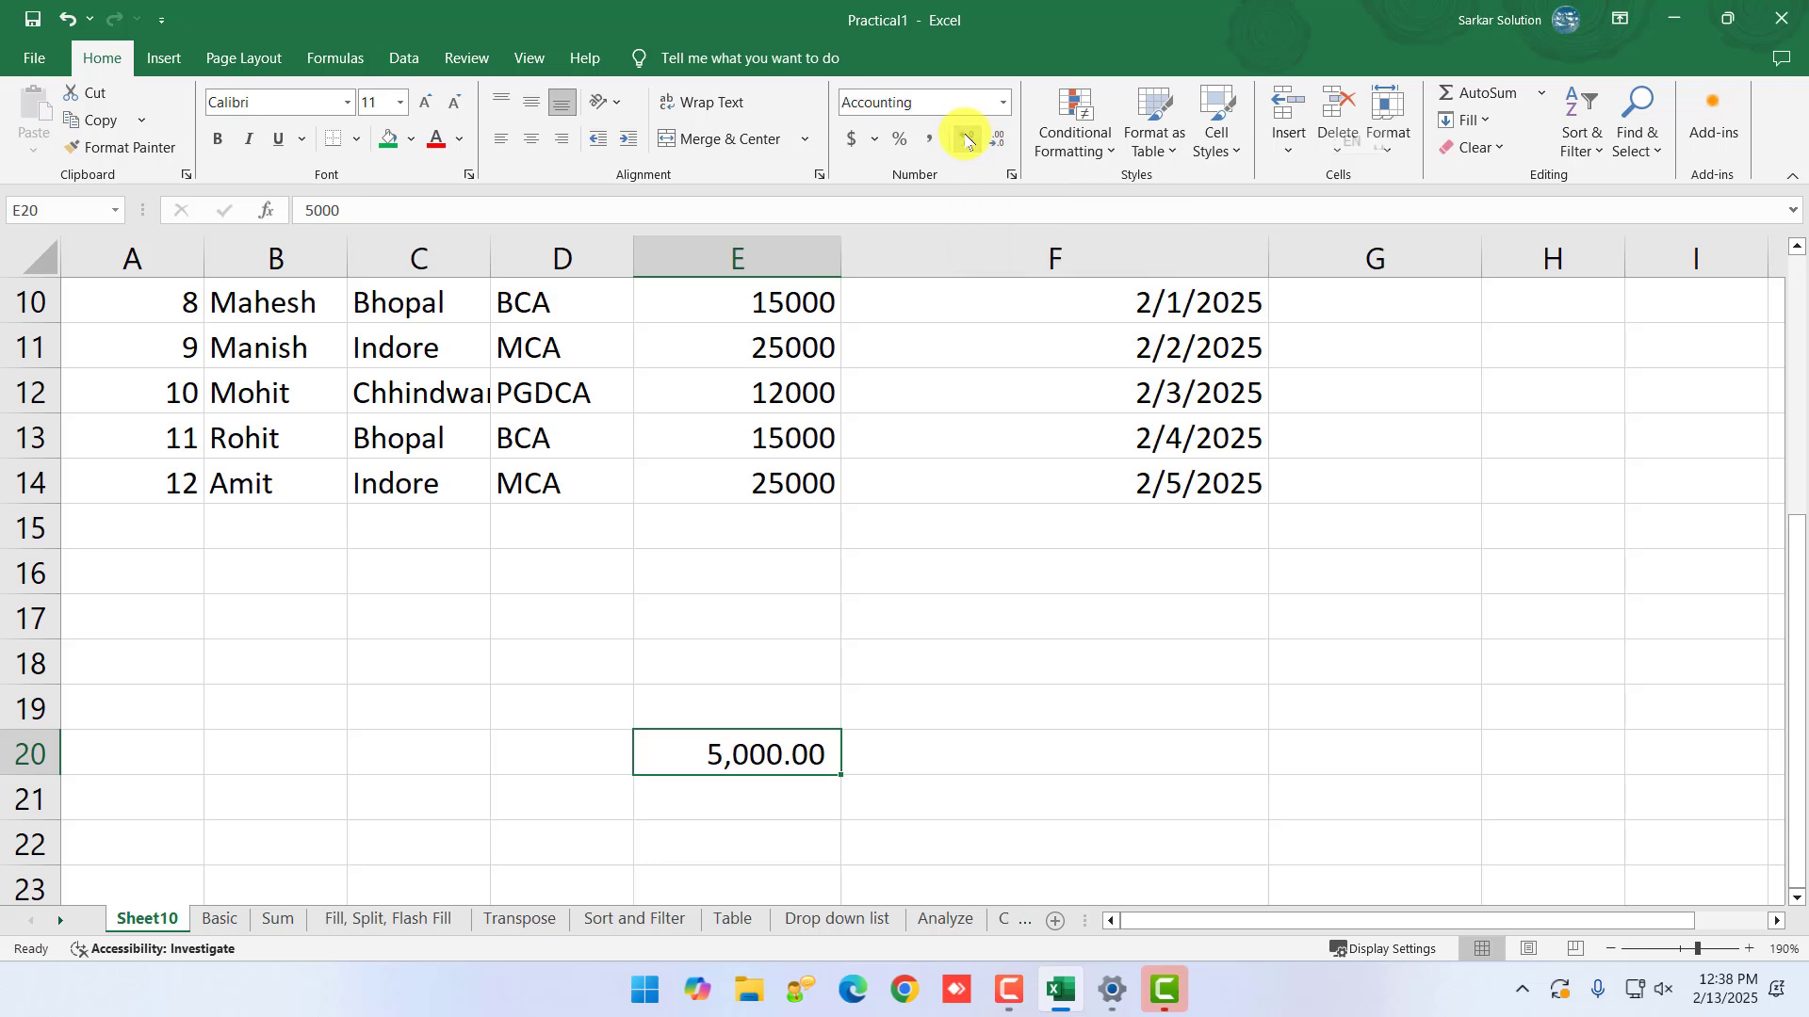